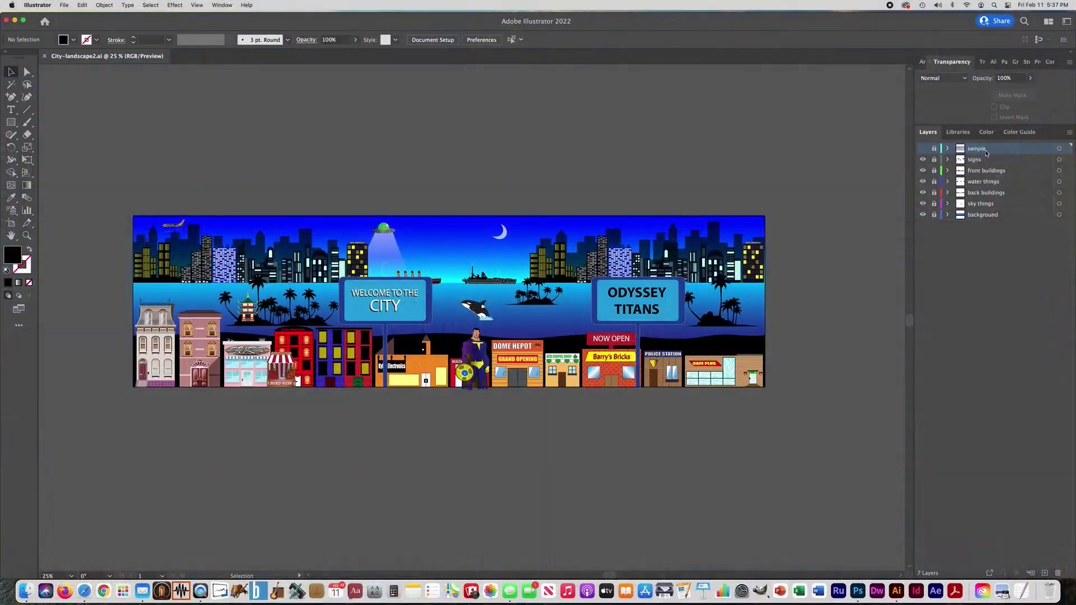
# Step: Delete the hidden "sample" layer and check what the signs layer contains by toggling its visibility
pyautogui.click(1057, 573)
pyautogui.click(609, 314)
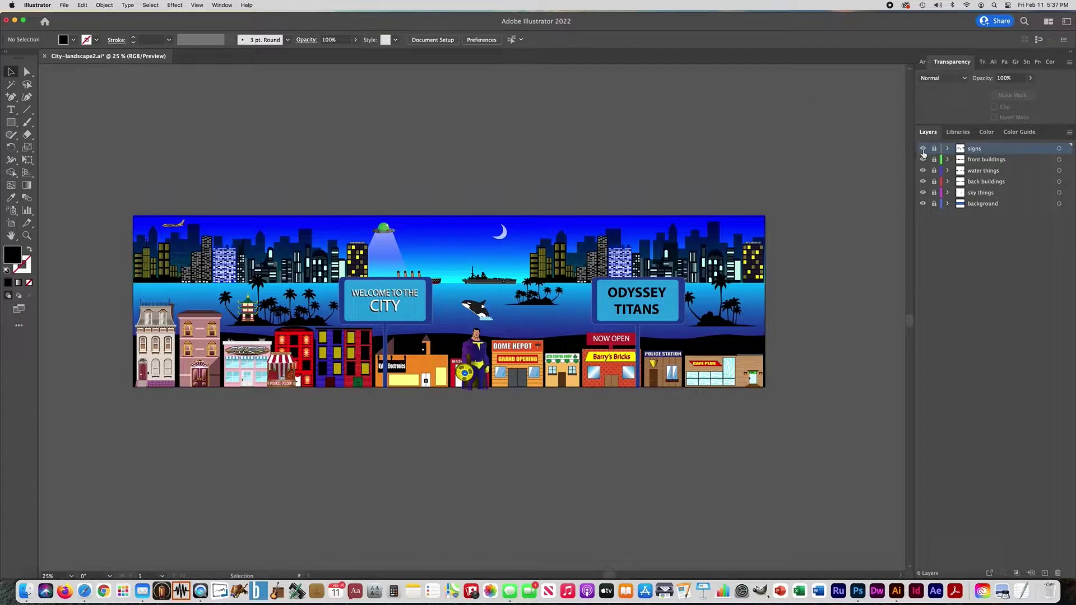
pyautogui.click(922, 149)
pyautogui.click(922, 149)
# Step: Collect the signs layer in a new layer and rename that new layer "signs"
pyautogui.click(1069, 132)
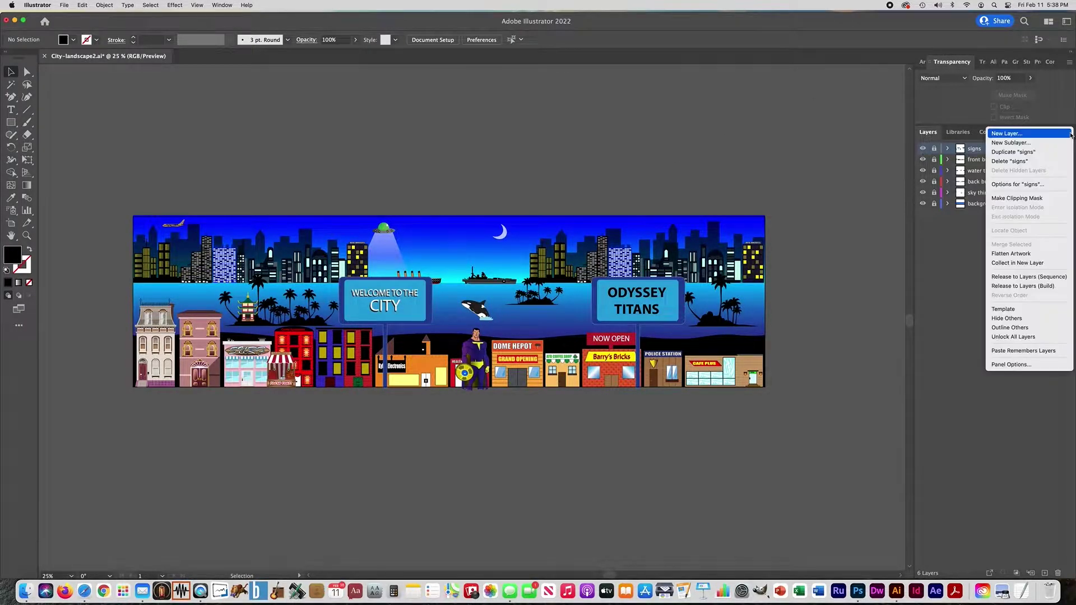
pyautogui.click(1013, 266)
pyautogui.doubleClick(978, 149)
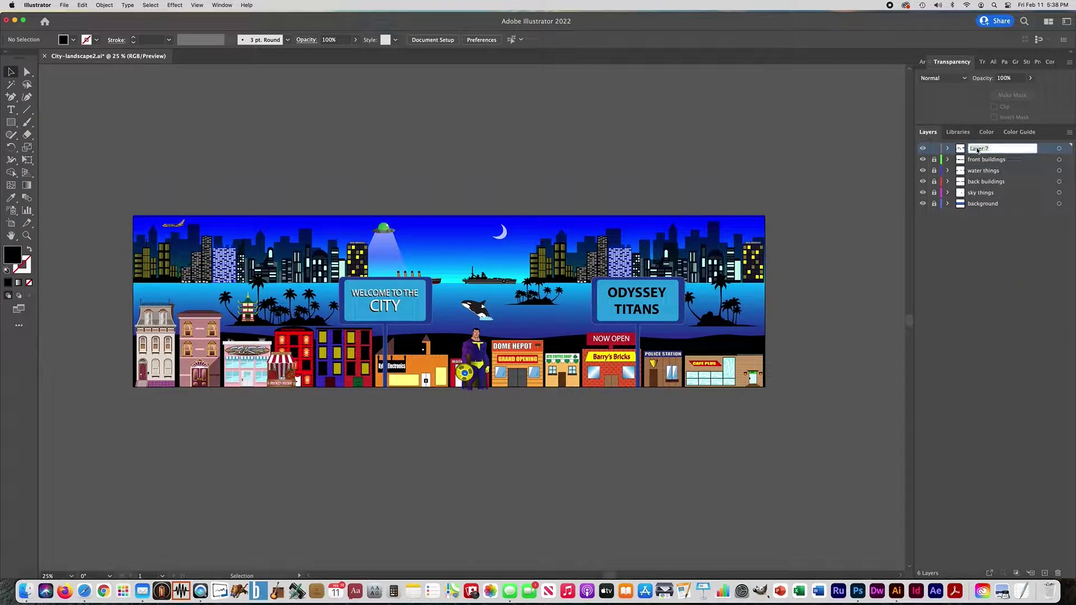
pyautogui.write('signs')
pyautogui.press('Return')
# Step: Check the front buildings layer's content, collect it in a new layer, and name that layer "front buildings"
pyautogui.click(923, 159)
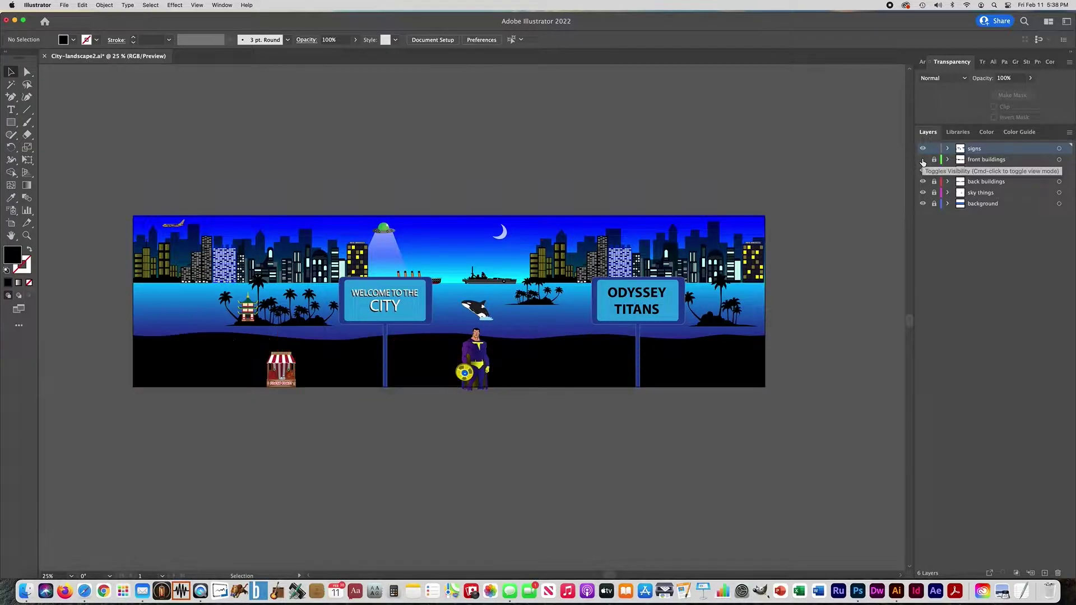
pyautogui.click(923, 160)
pyautogui.click(972, 160)
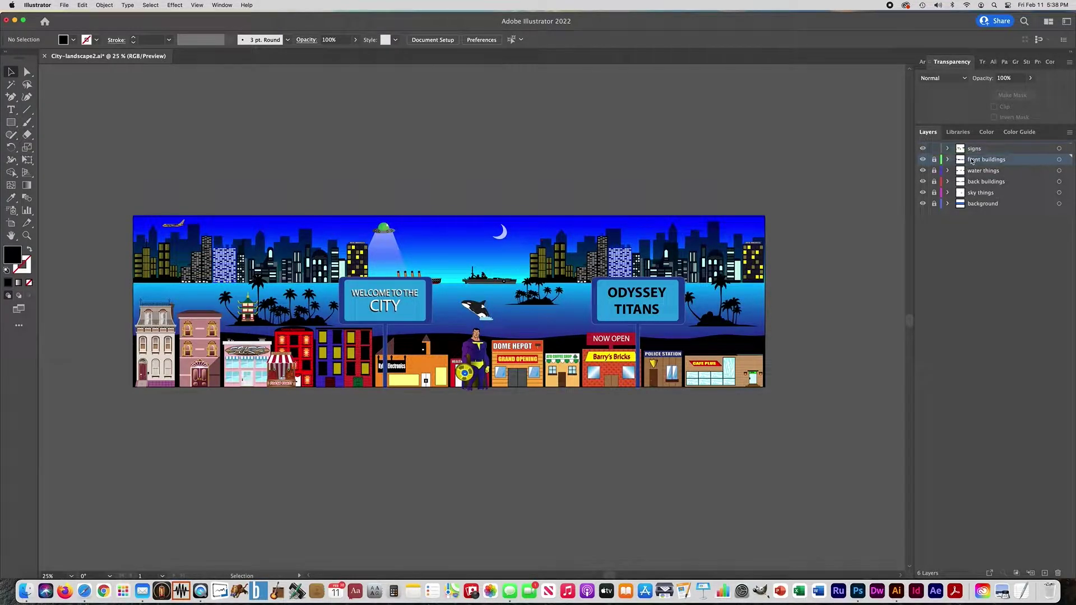
pyautogui.click(1069, 133)
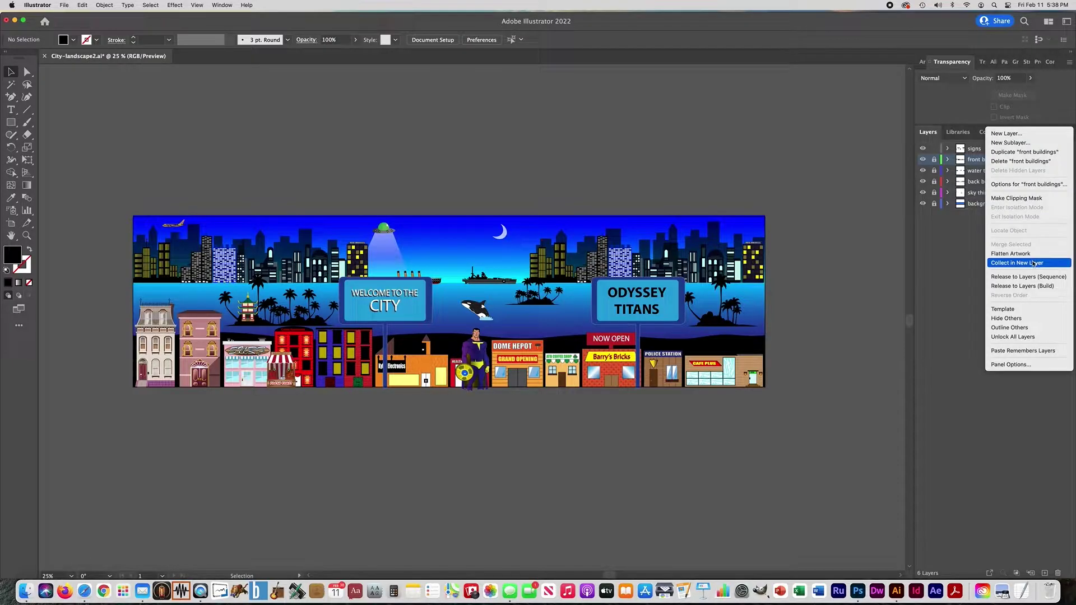
pyautogui.click(1030, 262)
pyautogui.doubleClick(971, 160)
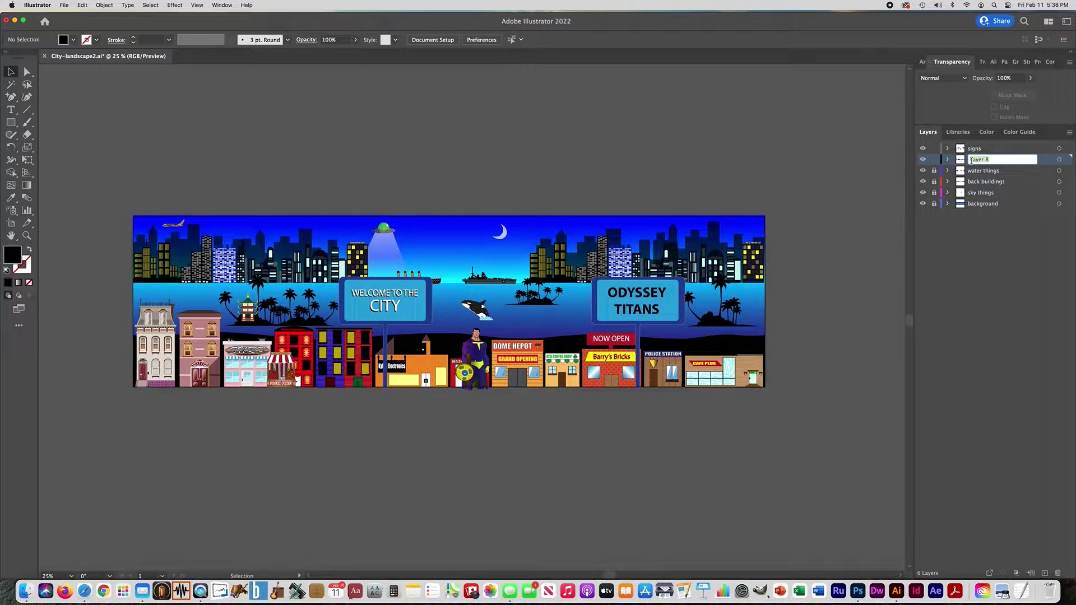
pyautogui.write('front build')
pyautogui.press('Return')
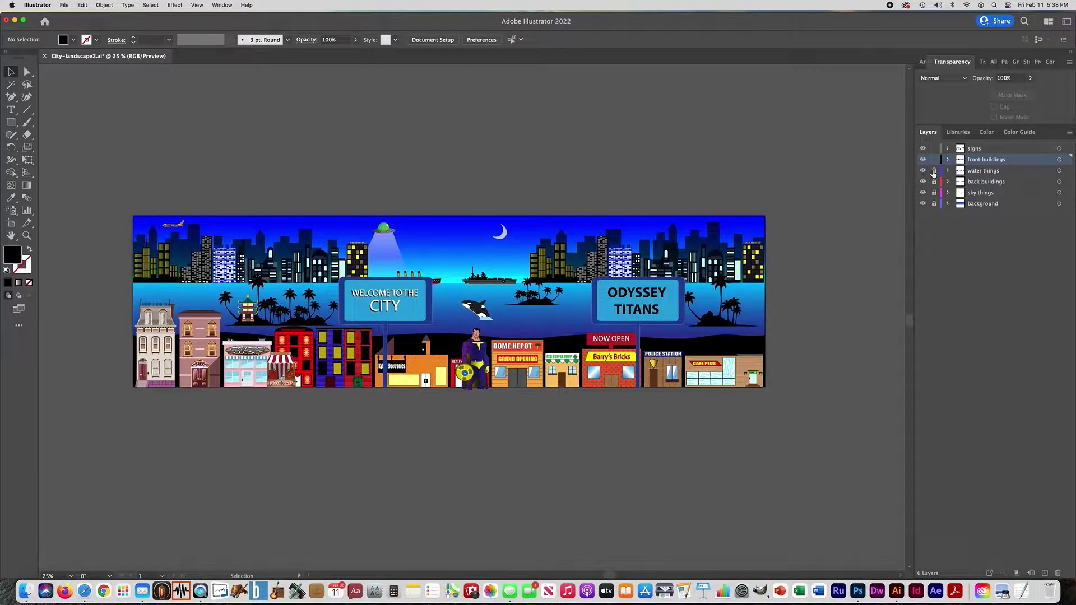
# Step: Collect the water things layer in a new layer and name that layer "water things"
pyautogui.click(974, 173)
pyautogui.click(1069, 132)
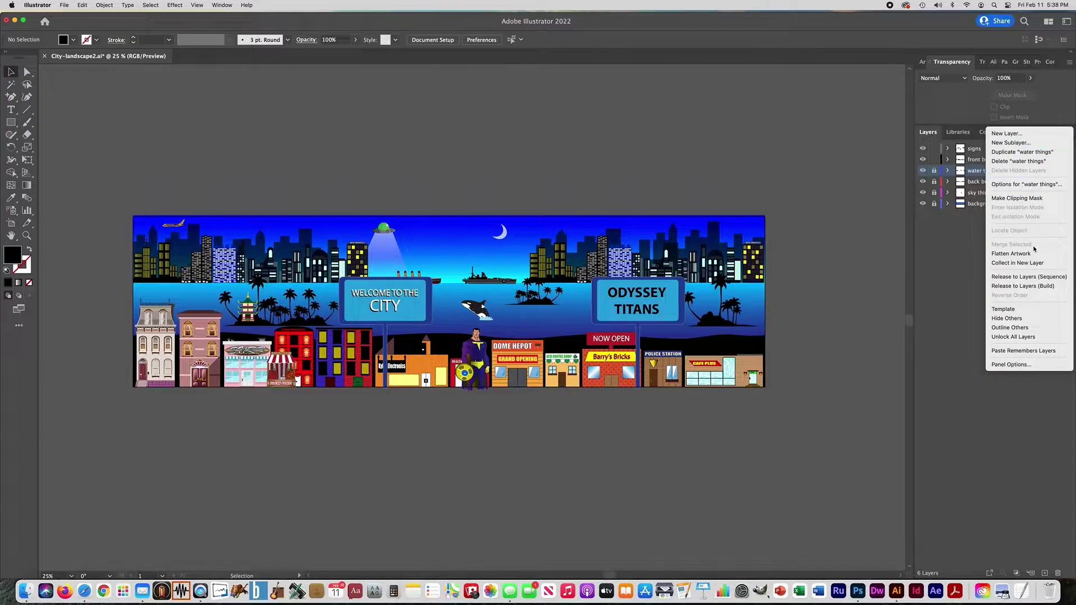
pyautogui.click(1008, 264)
pyautogui.doubleClick(971, 171)
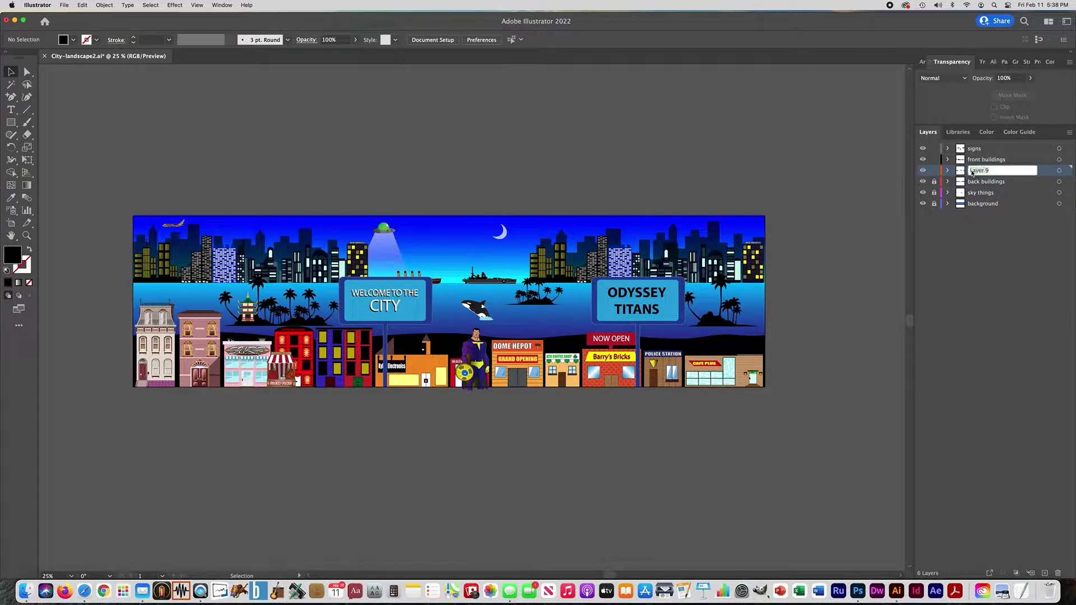
pyautogui.write('water things')
pyautogui.press('Return')
# Step: Collect the back buildings layer in a new layer and name that layer "back buildings"
pyautogui.click(980, 184)
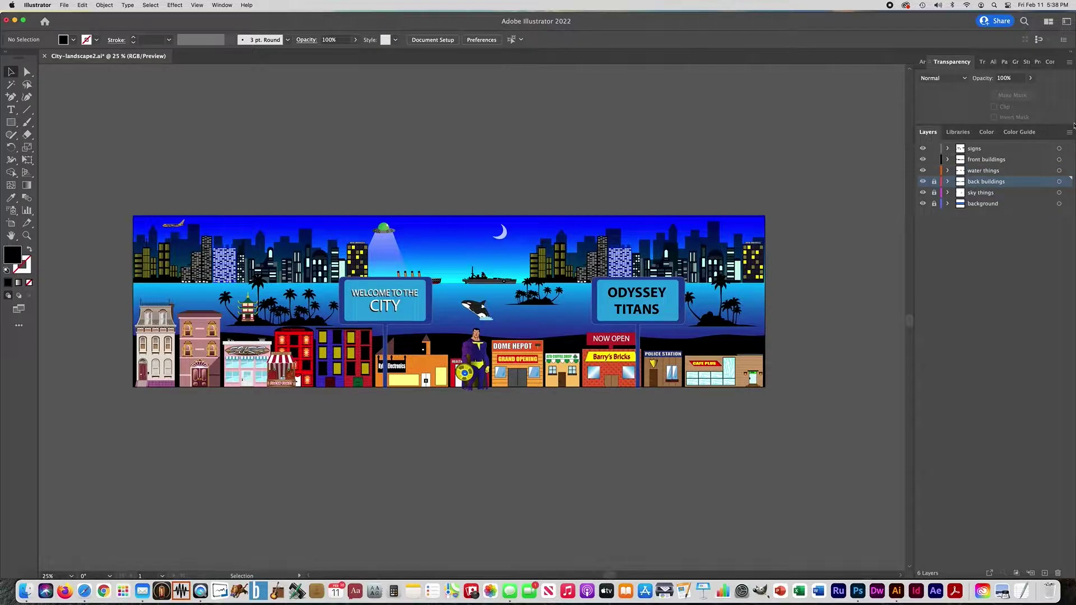
pyautogui.click(1069, 131)
pyautogui.click(973, 229)
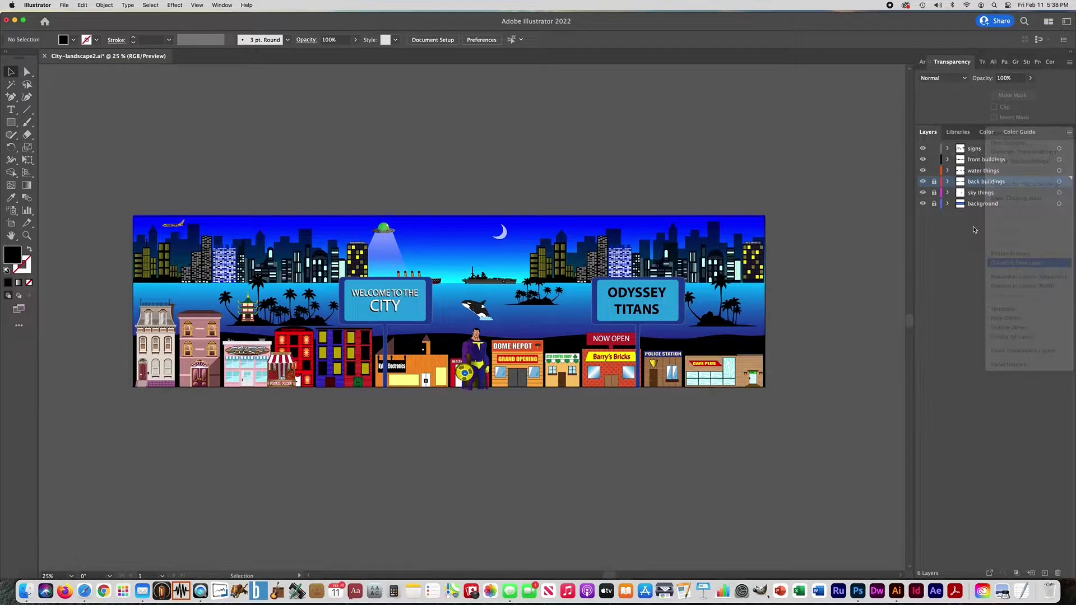
pyautogui.doubleClick(974, 183)
pyautogui.write('back b')
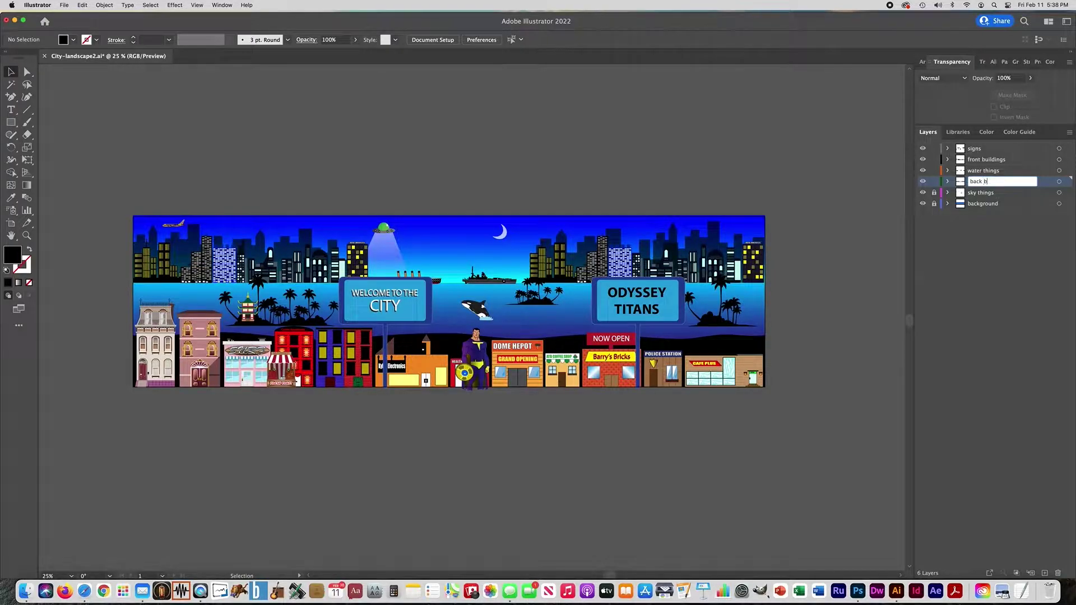
pyautogui.write('o')
pyautogui.press('BackSpace')
pyautogui.write('uildings')
pyautogui.press('Return')
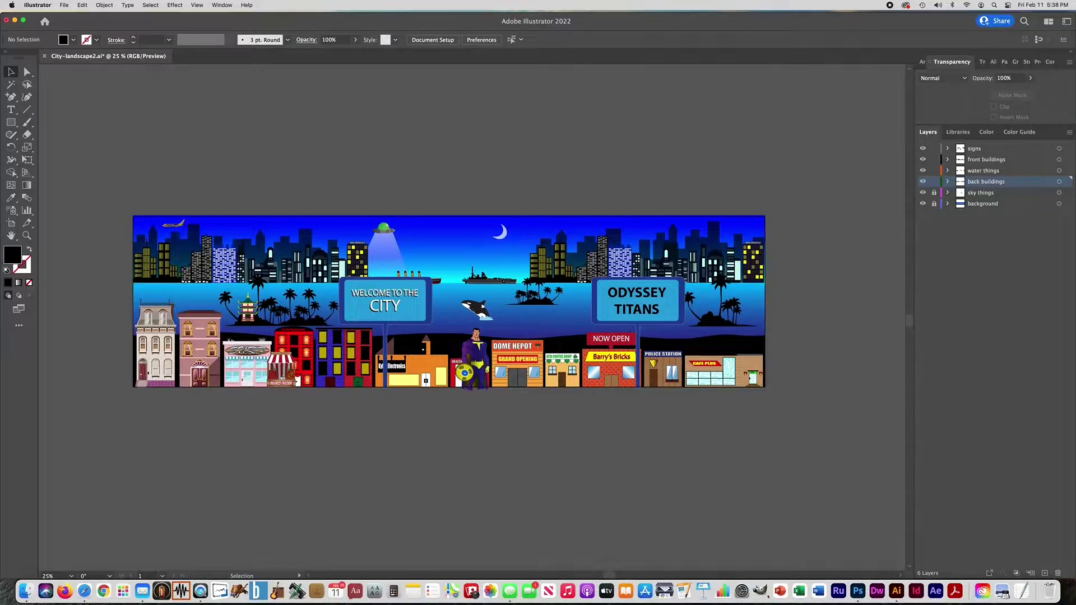
# Step: Collect the sky things layer in a new layer and name that layer "sky things"
pyautogui.click(977, 194)
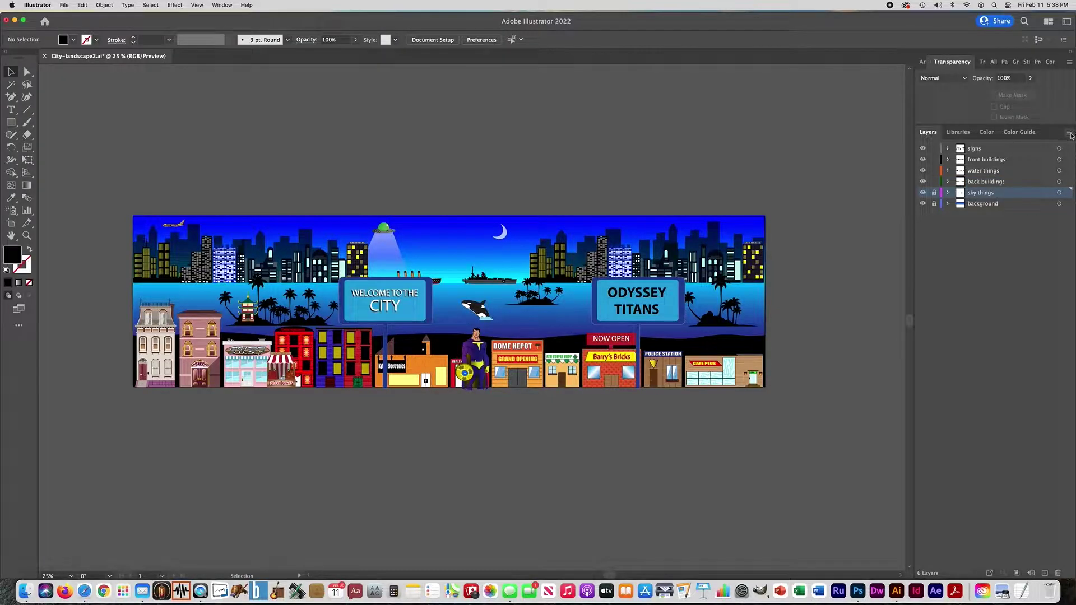
pyautogui.click(1069, 132)
pyautogui.click(1017, 263)
pyautogui.doubleClick(975, 193)
pyautogui.write('sky things')
pyautogui.press('Return')
# Step: Collect the background layer in a new layer and name that layer "back"
pyautogui.click(1011, 206)
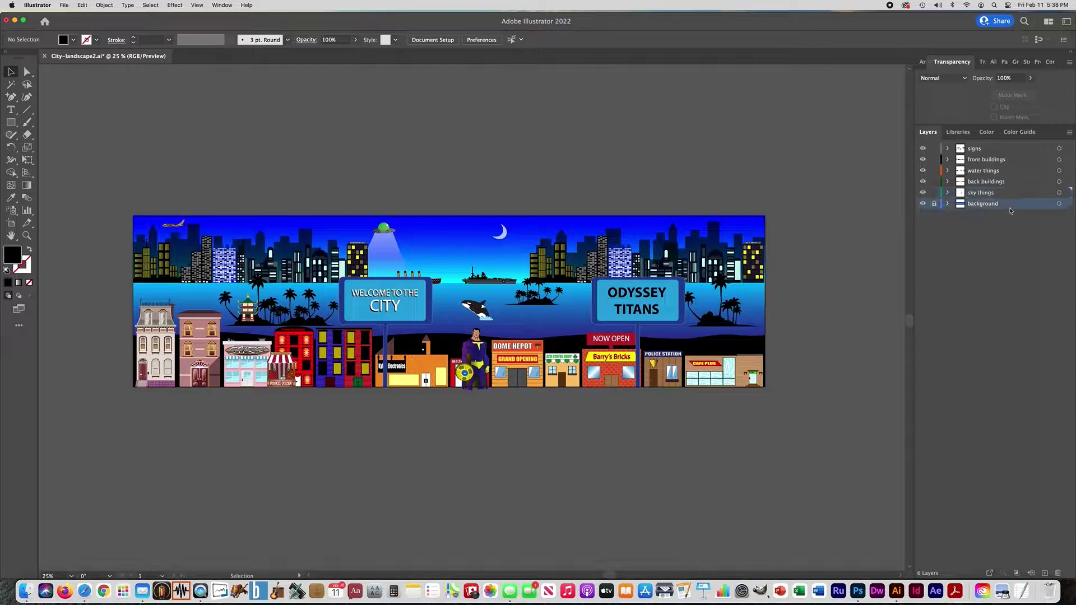
pyautogui.click(1069, 132)
pyautogui.click(1014, 263)
pyautogui.doubleClick(979, 204)
pyautogui.write('back')
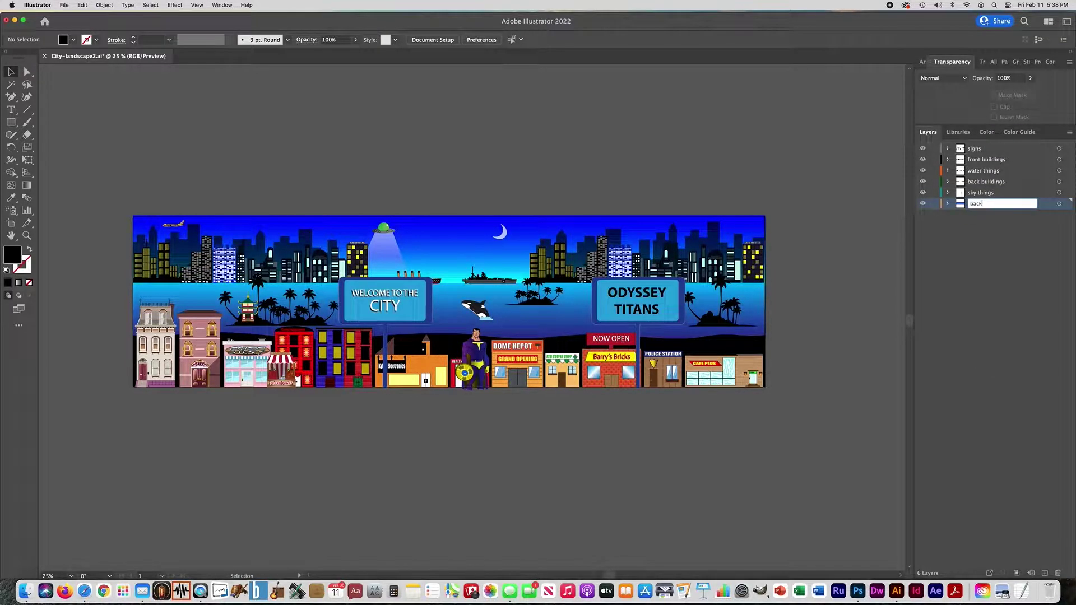
pyautogui.press('Return')
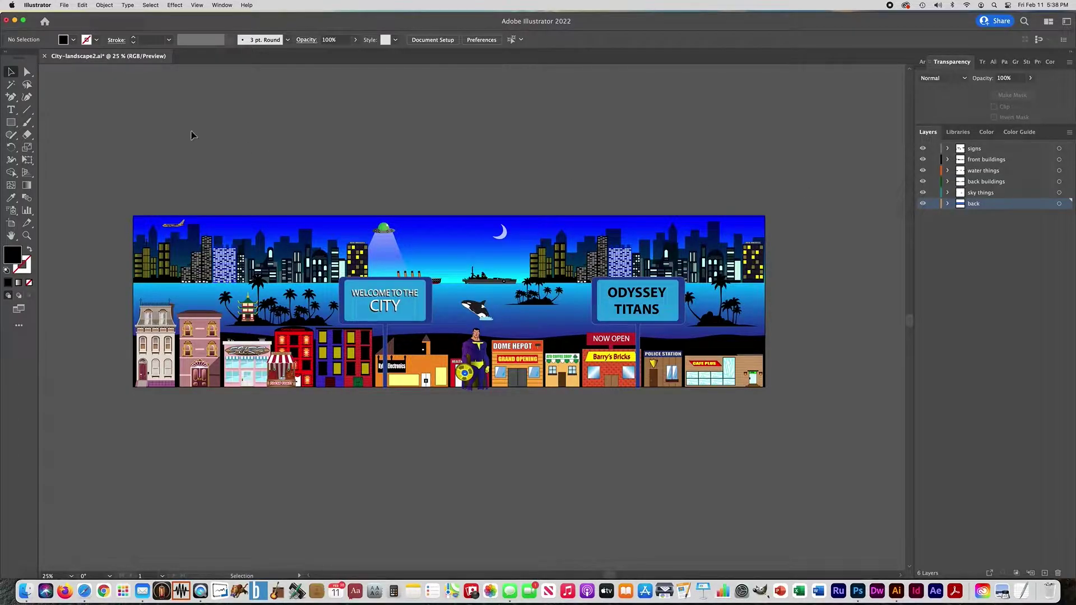
# Step: Save the document under the new name City-landscape2-A.ai, accepting the Illustrator save options
pyautogui.click(64, 5)
pyautogui.click(73, 97)
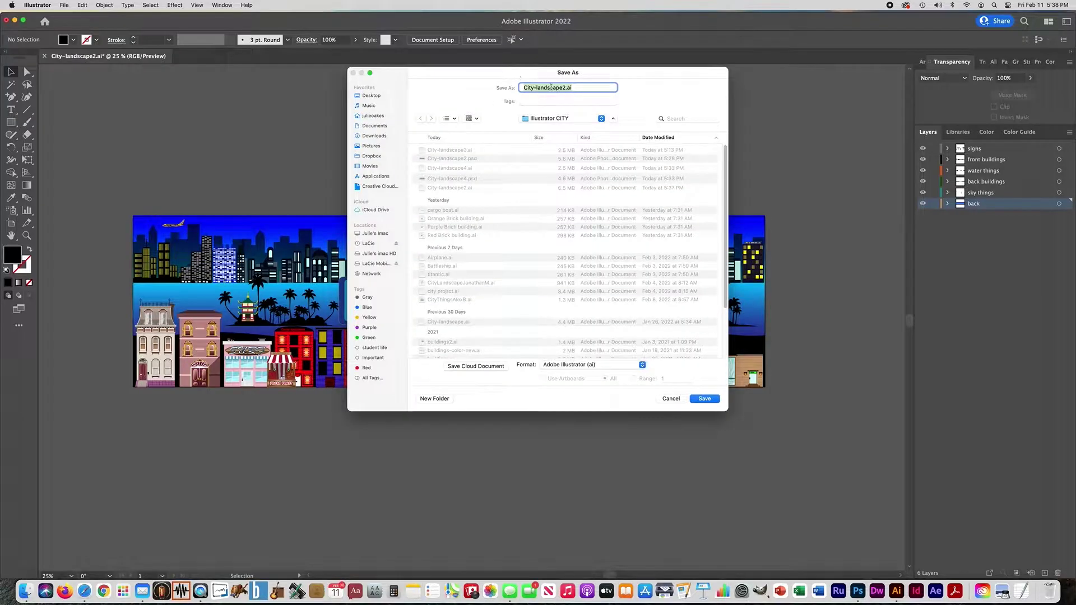
pyautogui.click(564, 88)
pyautogui.press('Return')
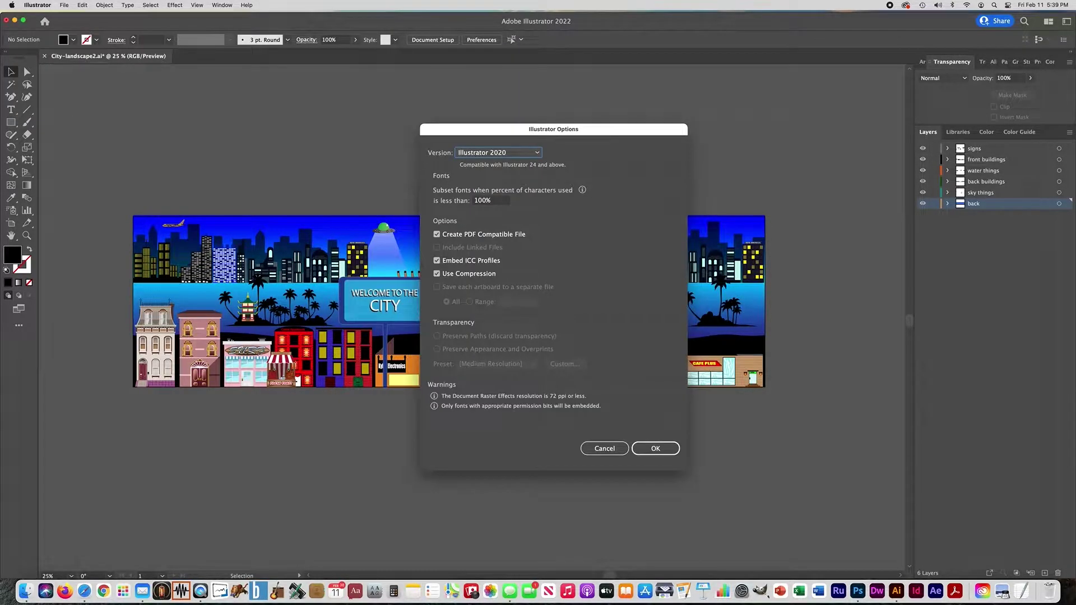
pyautogui.press('Return')
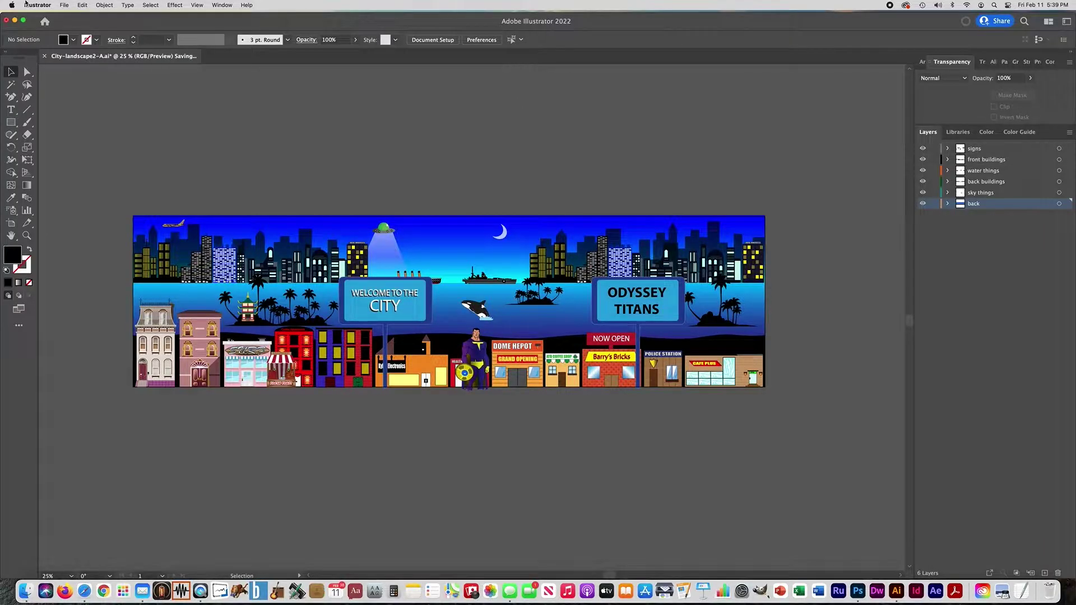
# Step: Export the artwork as the Photoshop file City-landscape2-A.psd with layers written and Maximum Editability enabled
pyautogui.click(63, 5)
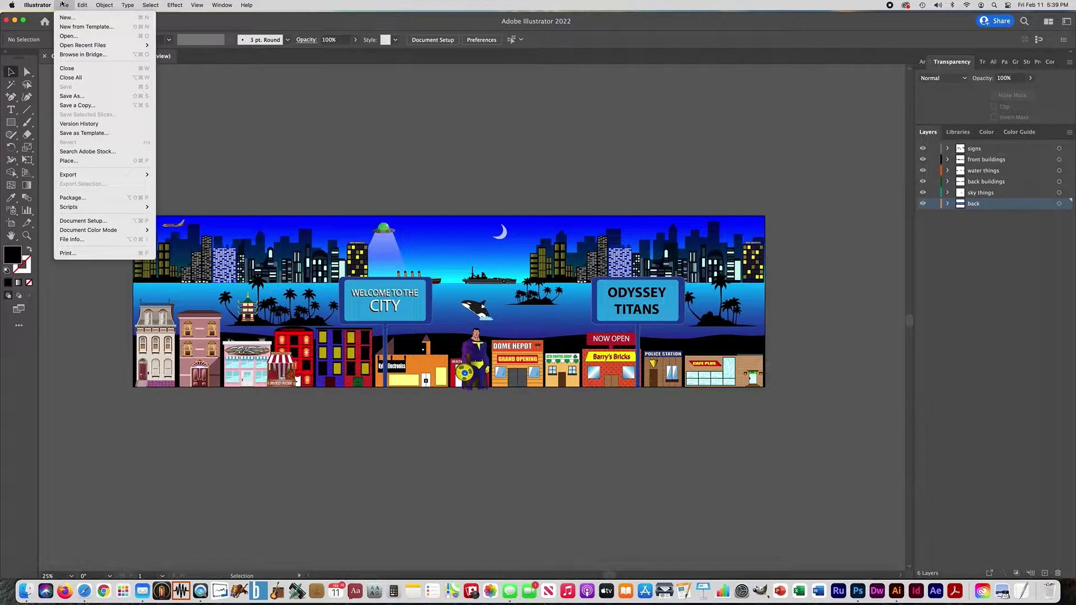
pyautogui.moveTo(67, 179)
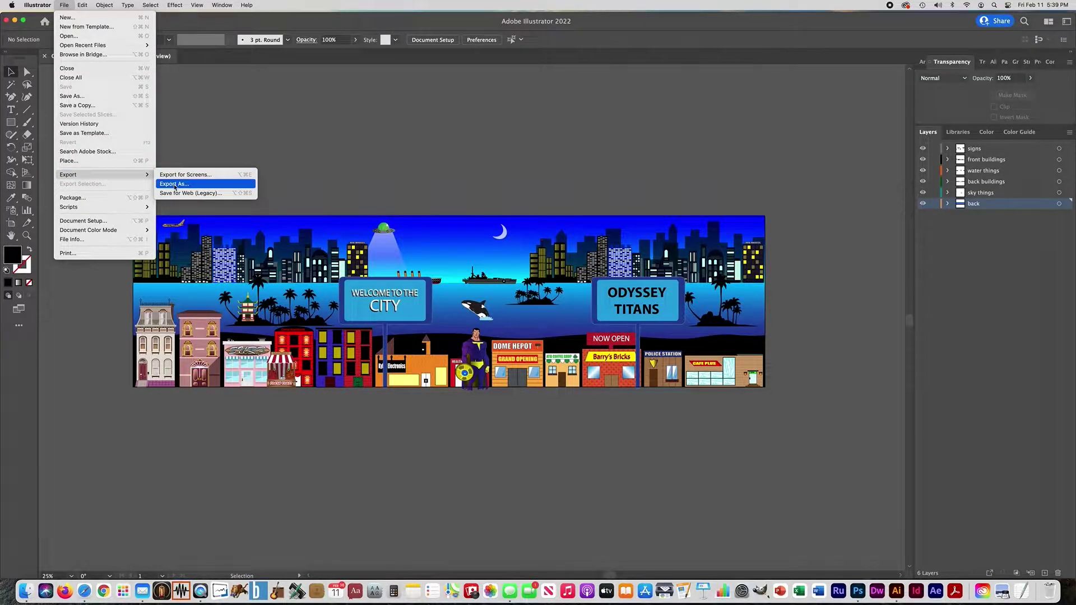
pyautogui.click(175, 185)
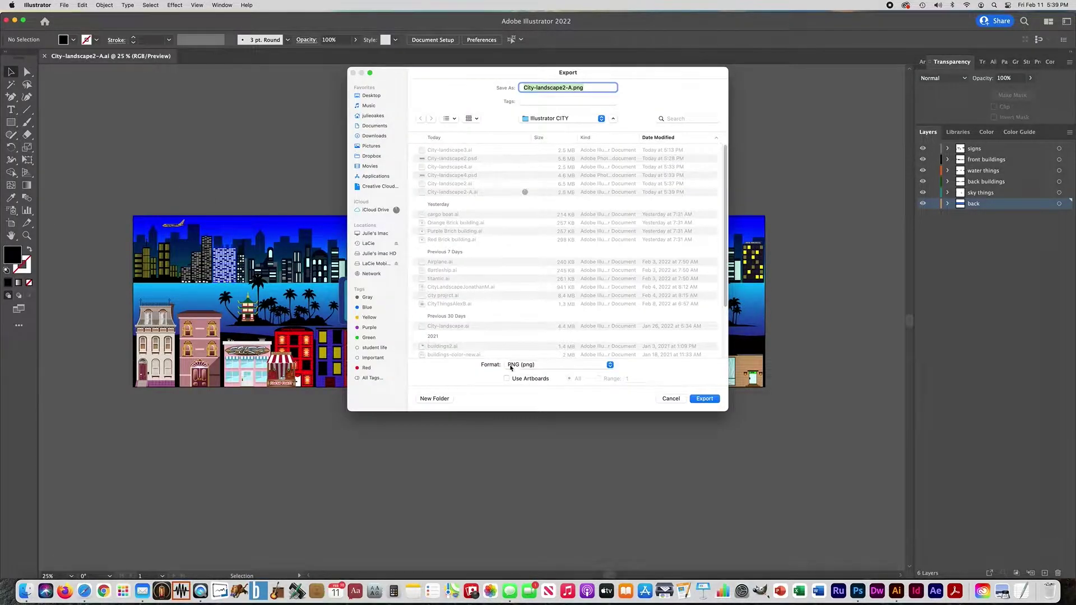
pyautogui.click(513, 364)
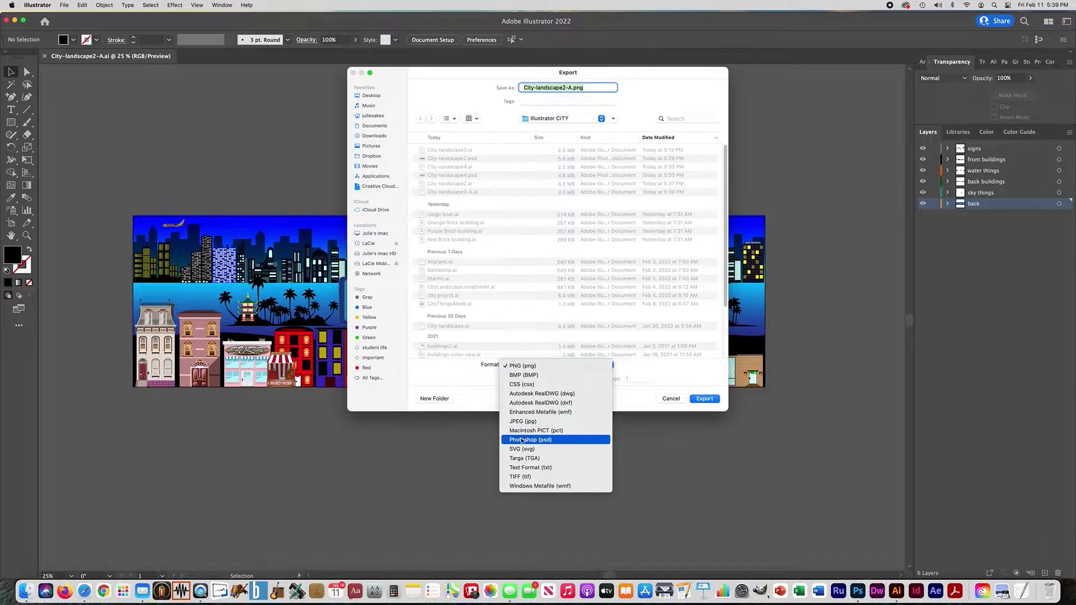
pyautogui.click(548, 439)
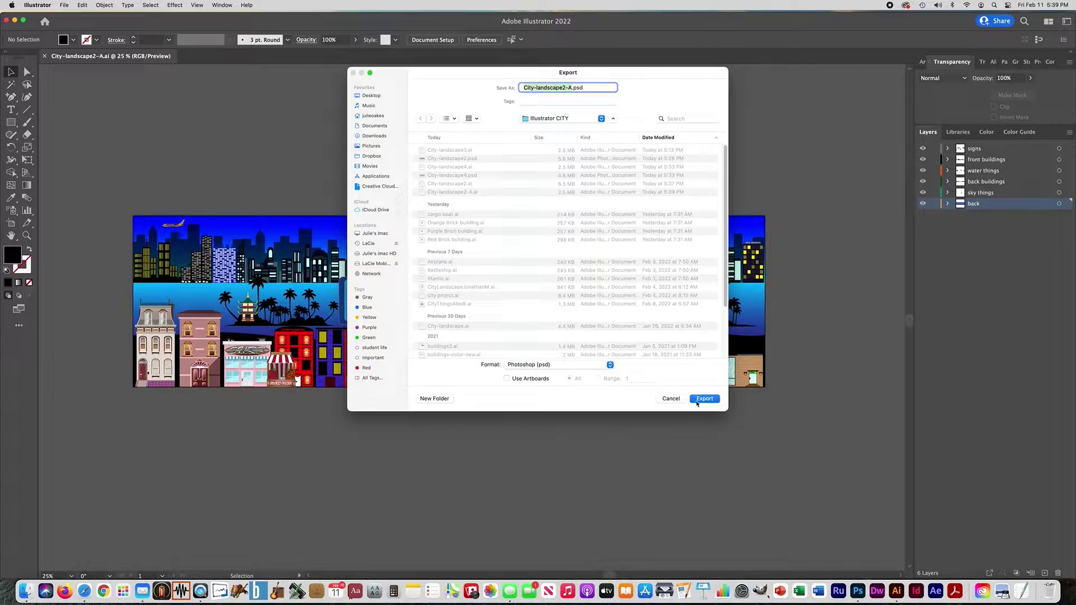
pyautogui.click(704, 399)
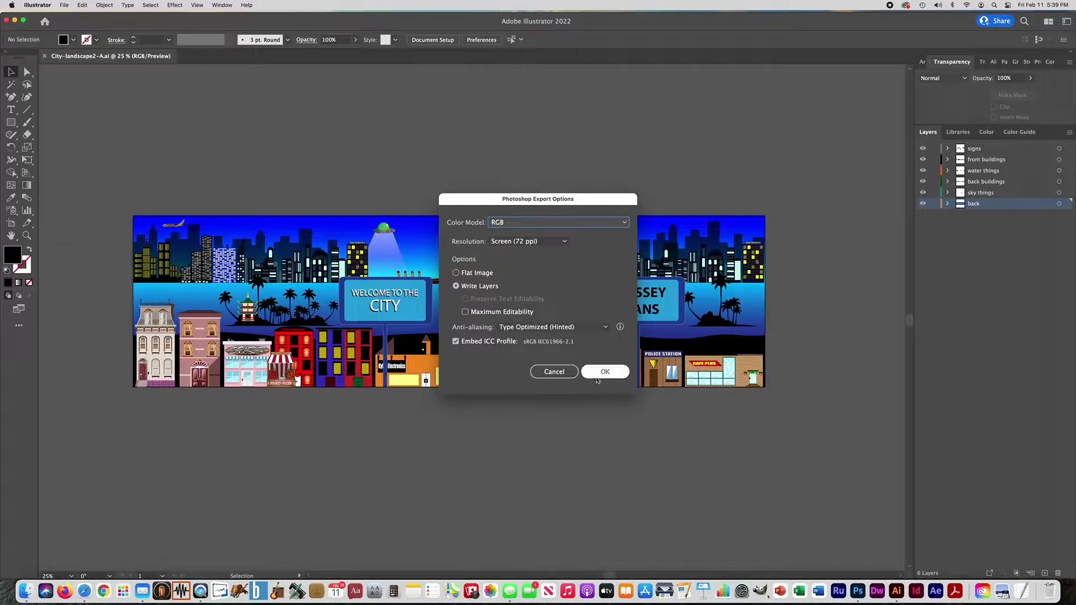
pyautogui.click(465, 312)
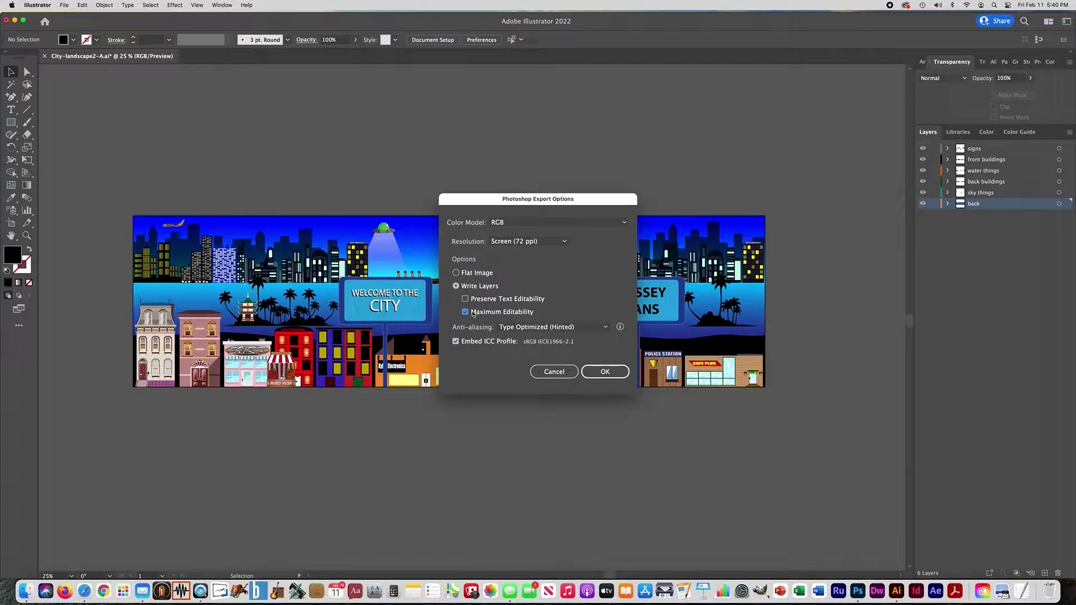
pyautogui.click(605, 371)
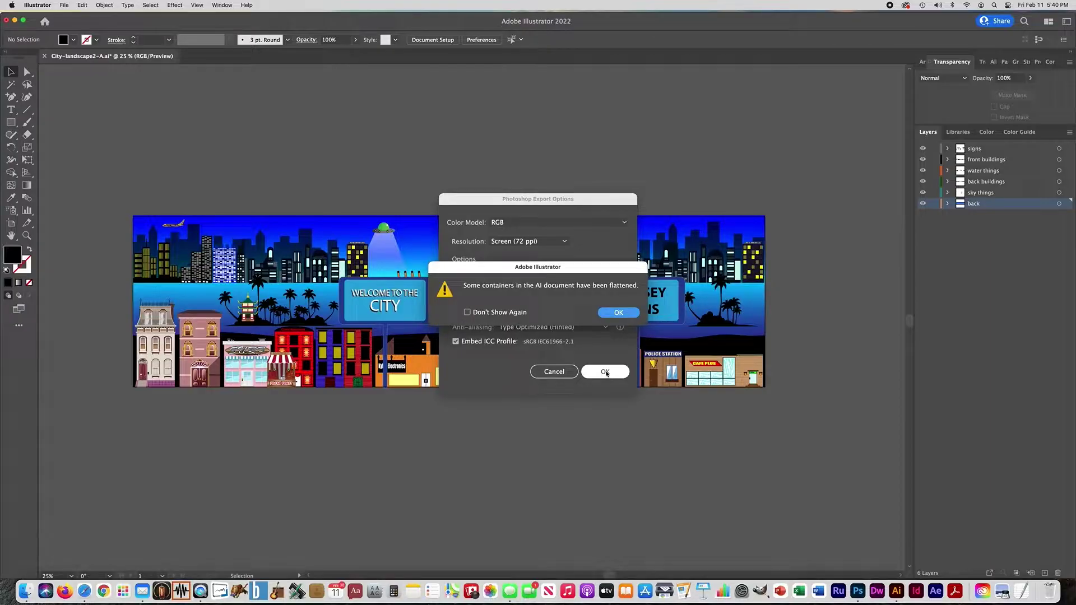
pyautogui.click(610, 313)
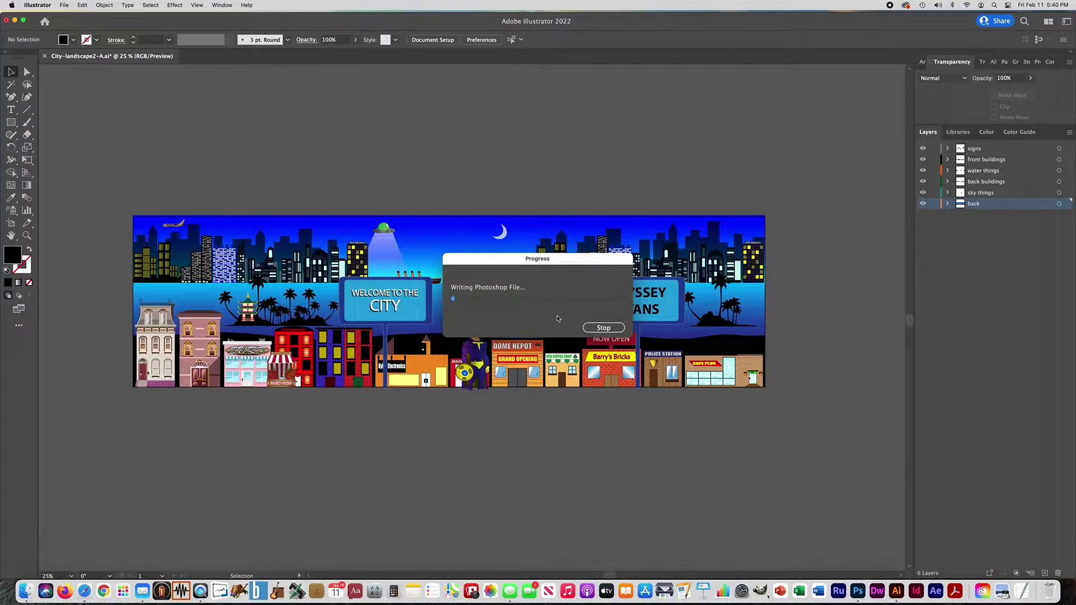
# Step: Switch to Photoshop and open City-landscape2-A.psd from the Illustrator CITY folder
pyautogui.click(857, 582)
pyautogui.click(66, 6)
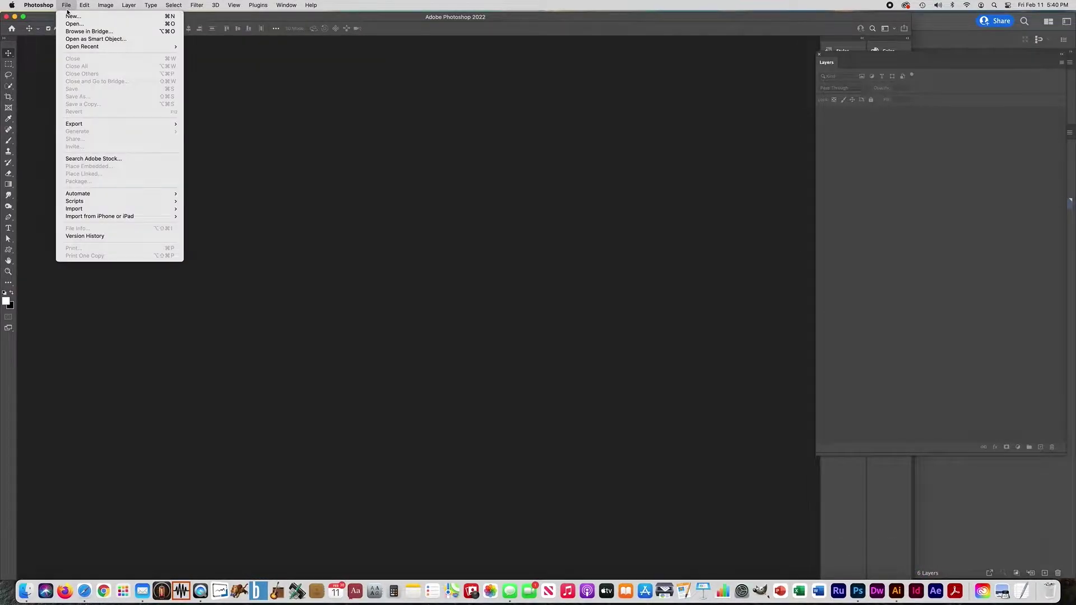
pyautogui.click(69, 25)
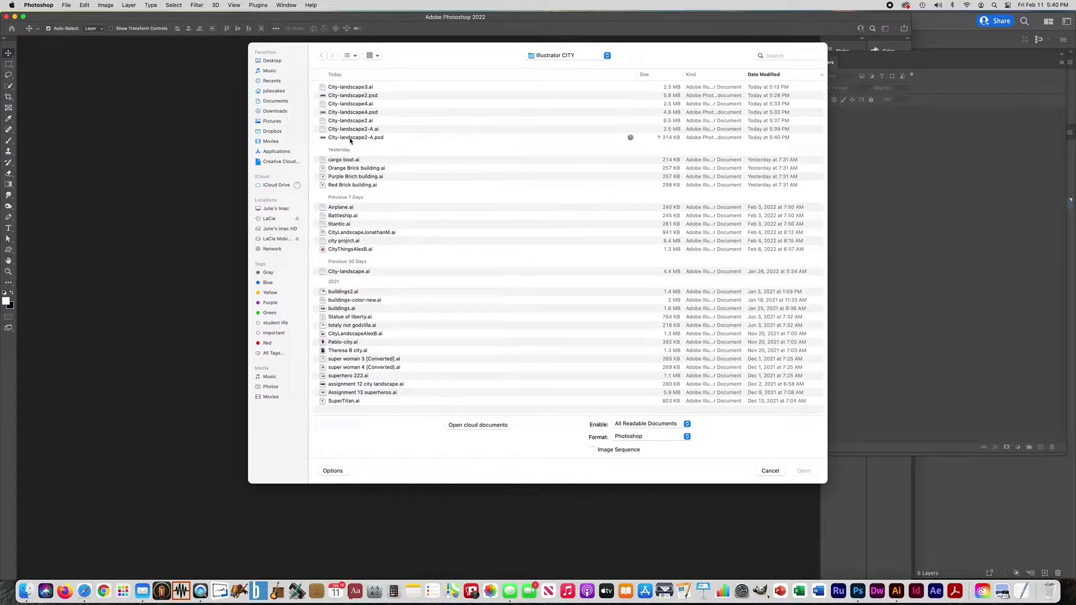
pyautogui.click(350, 138)
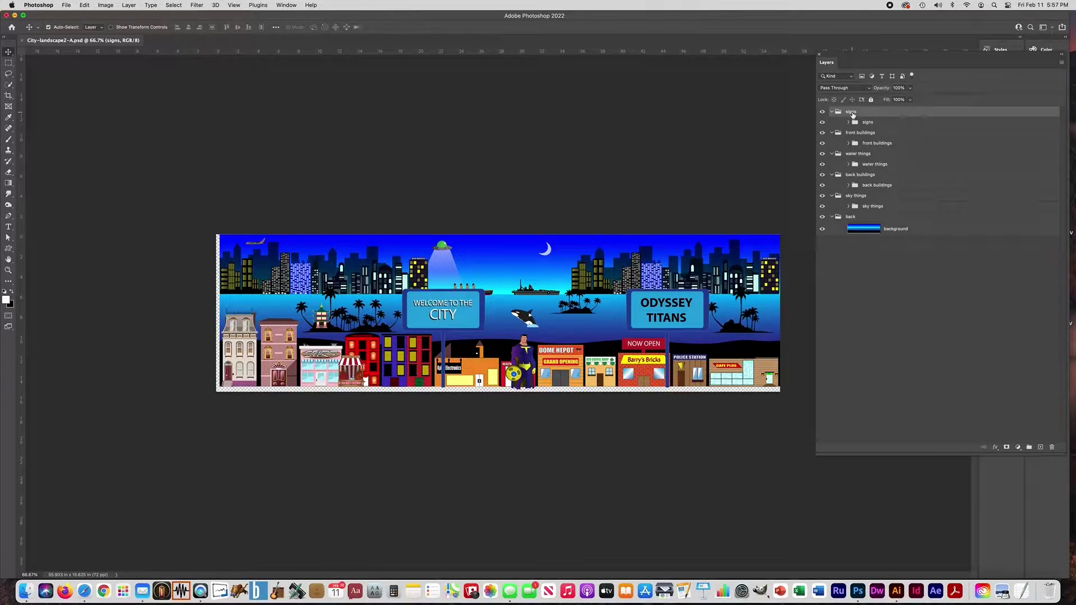
# Step: Merge the outer signs group into a single layer
pyautogui.click(1061, 62)
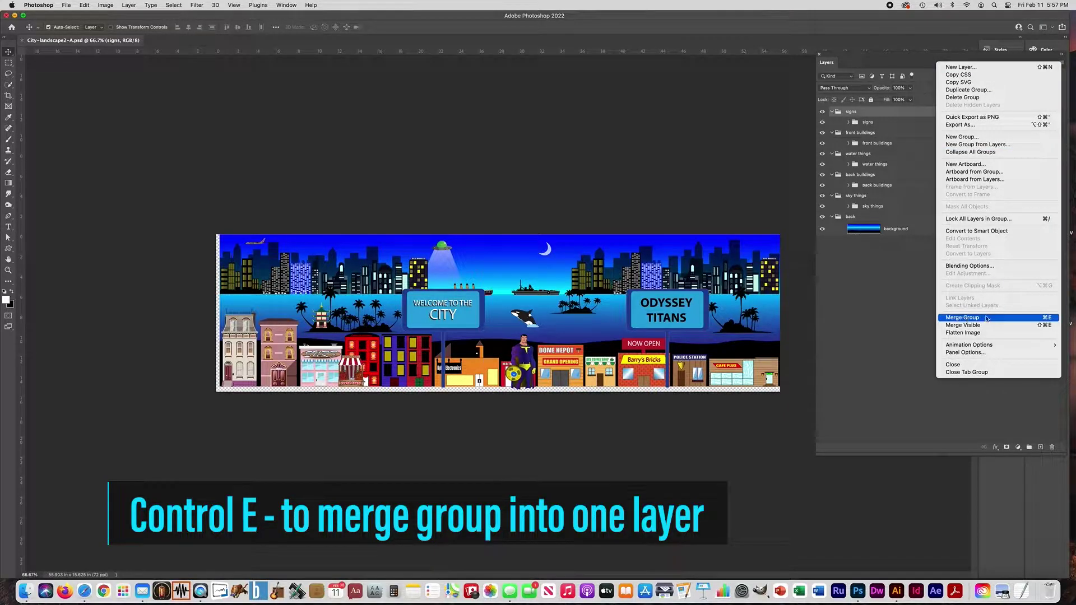
pyautogui.click(1049, 319)
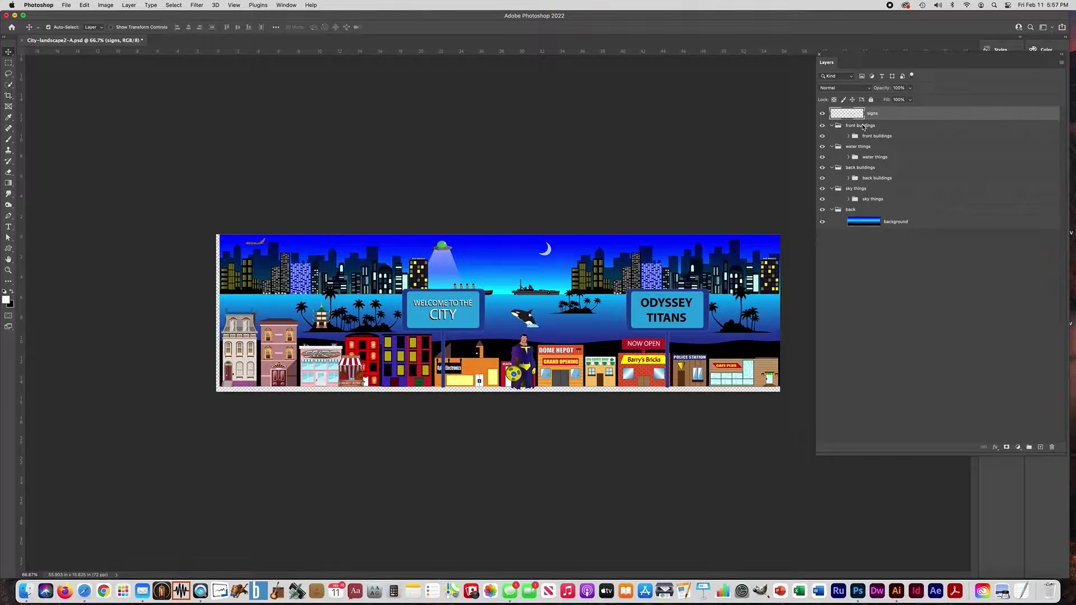
# Step: Merge the front buildings, water things, back buildings, sky things and back groups each into its own single layer
pyautogui.click(863, 127)
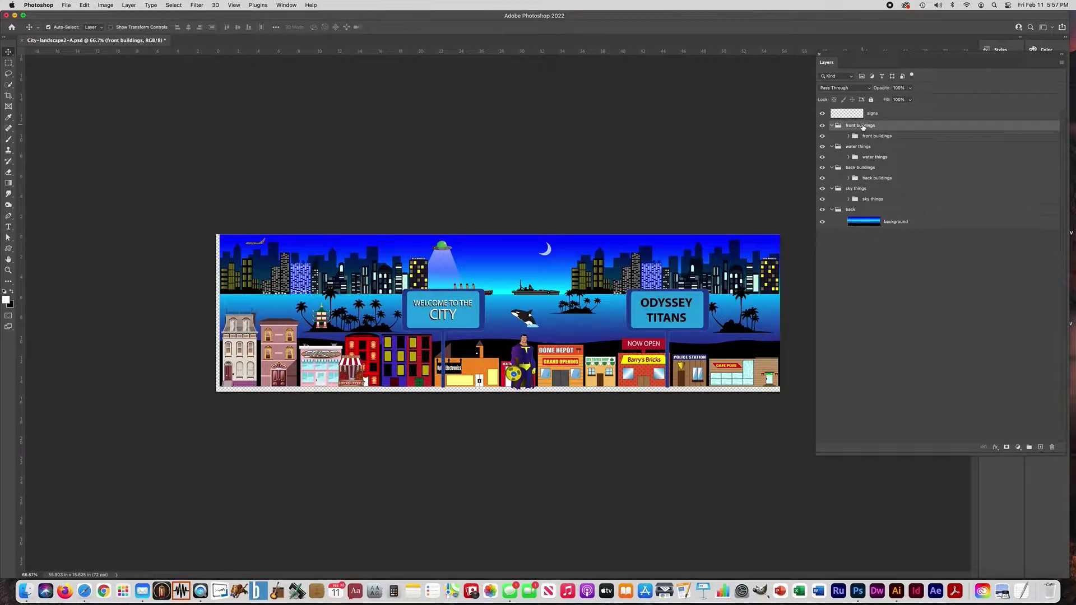
pyautogui.press('super+e')
pyautogui.click(856, 139)
pyautogui.press('super+e')
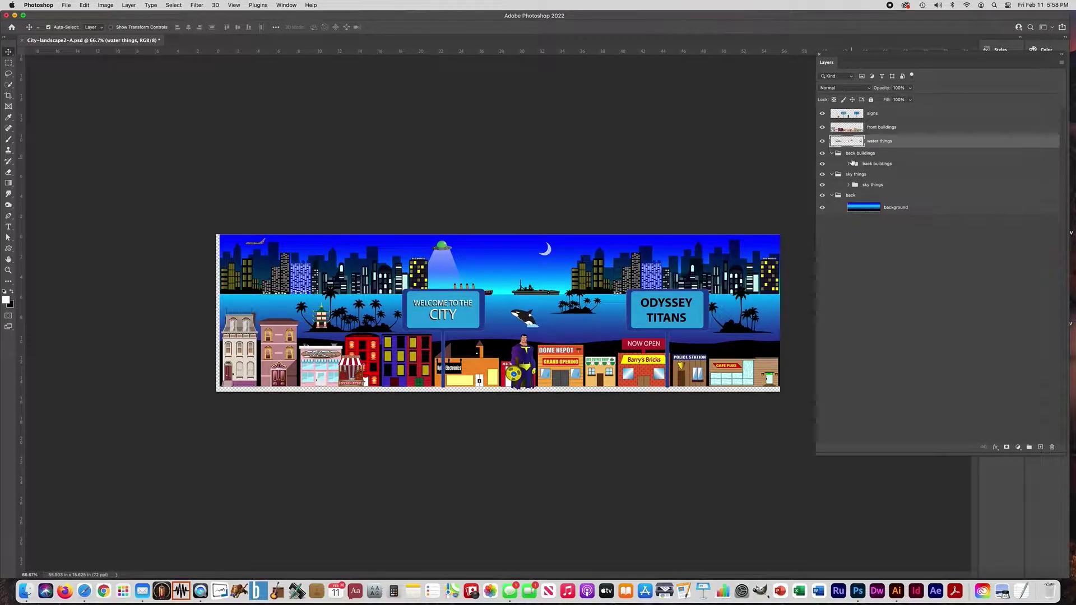
pyautogui.click(853, 152)
pyautogui.press('super+e')
pyautogui.click(852, 167)
pyautogui.press('super+e')
pyautogui.click(851, 180)
pyautogui.press('super+e')
# Step: Check what the merged sky things and back buildings layers contain by toggling the visibility of each
pyautogui.click(822, 169)
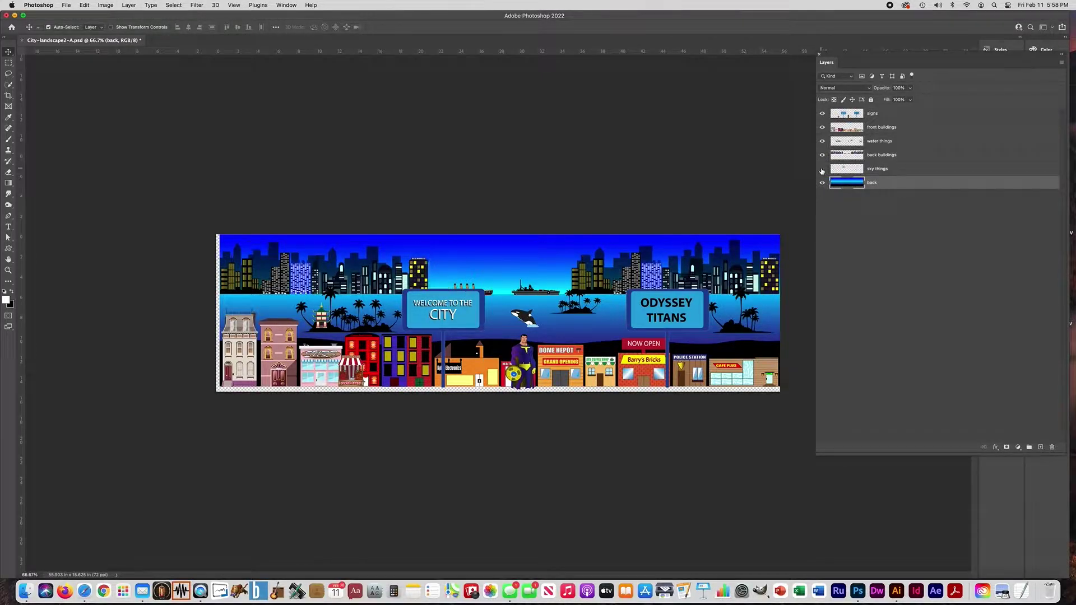
pyautogui.click(821, 170)
pyautogui.click(821, 155)
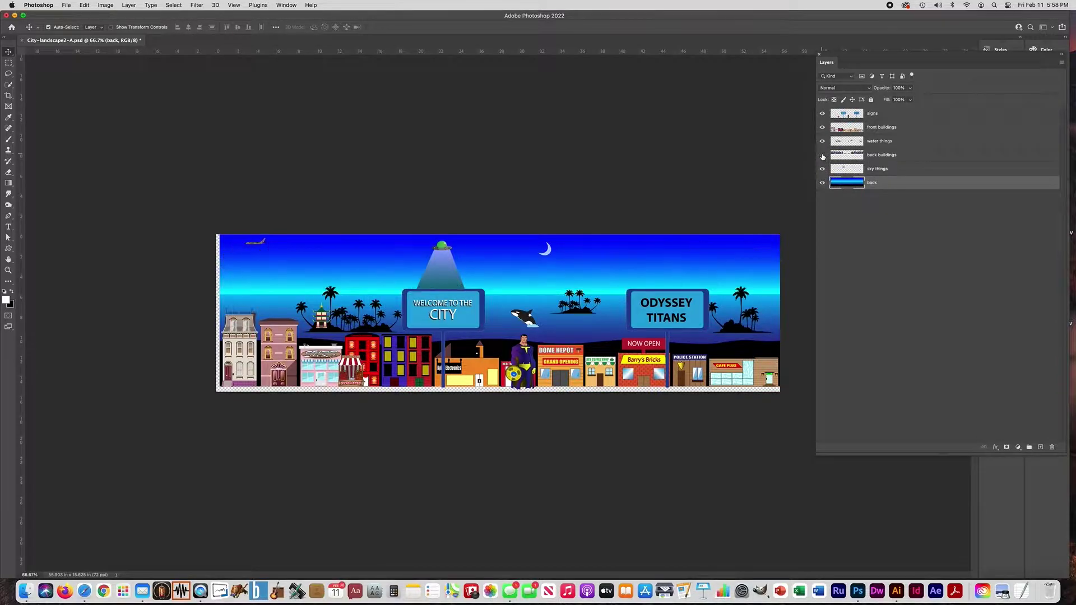
pyautogui.click(822, 155)
pyautogui.click(822, 155)
pyautogui.click(822, 155)
# Step: Duplicate the back buildings layer and flip the copy vertically
pyautogui.click(877, 157)
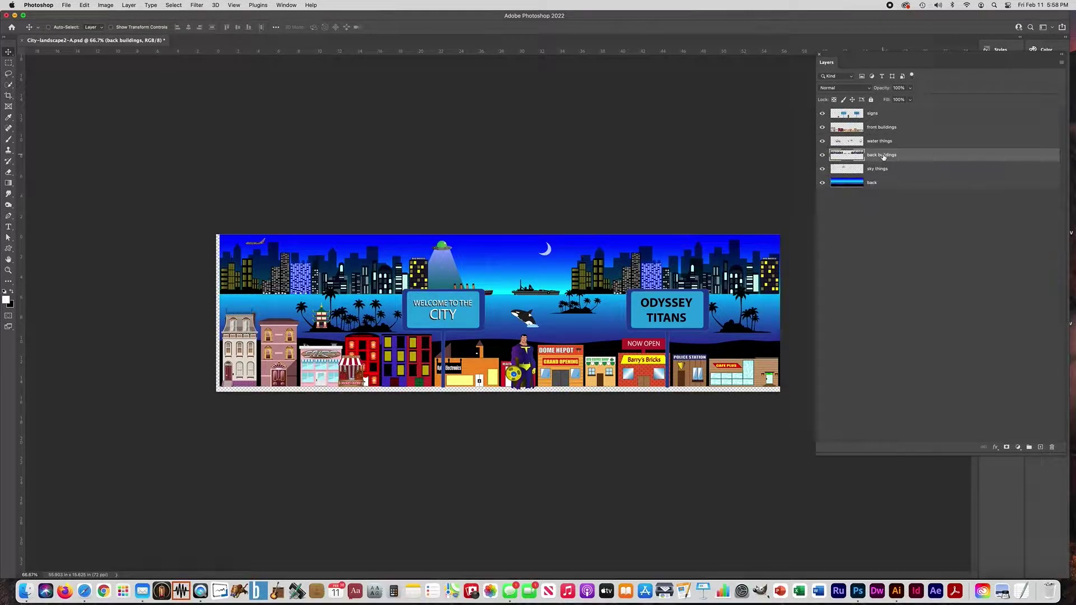
pyautogui.press('super+j')
pyautogui.press('super+t')
pyautogui.click(84, 5)
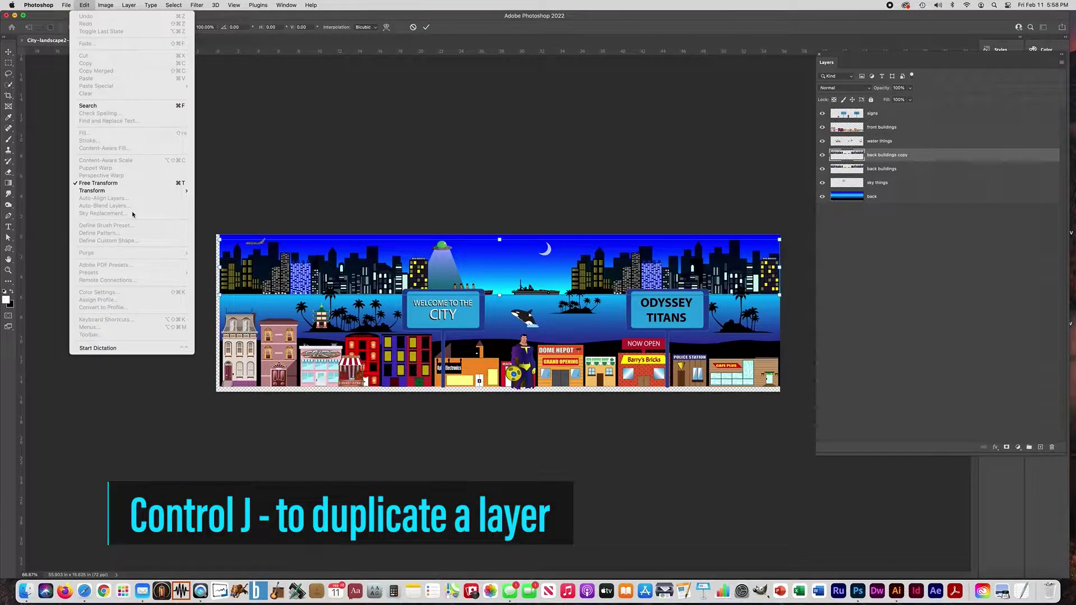
pyautogui.moveTo(135, 190)
pyautogui.click(218, 347)
# Step: Move the flipped back buildings copy directly below the skyline so its base meets the original buildings at the waterline
pyautogui.moveTo(549, 284); pyautogui.dragTo(588, 297)
pyautogui.press('Up')
pyautogui.press('Up')
pyautogui.press('Up')
pyautogui.press('Up')
pyautogui.press('Up')
pyautogui.press('Up')
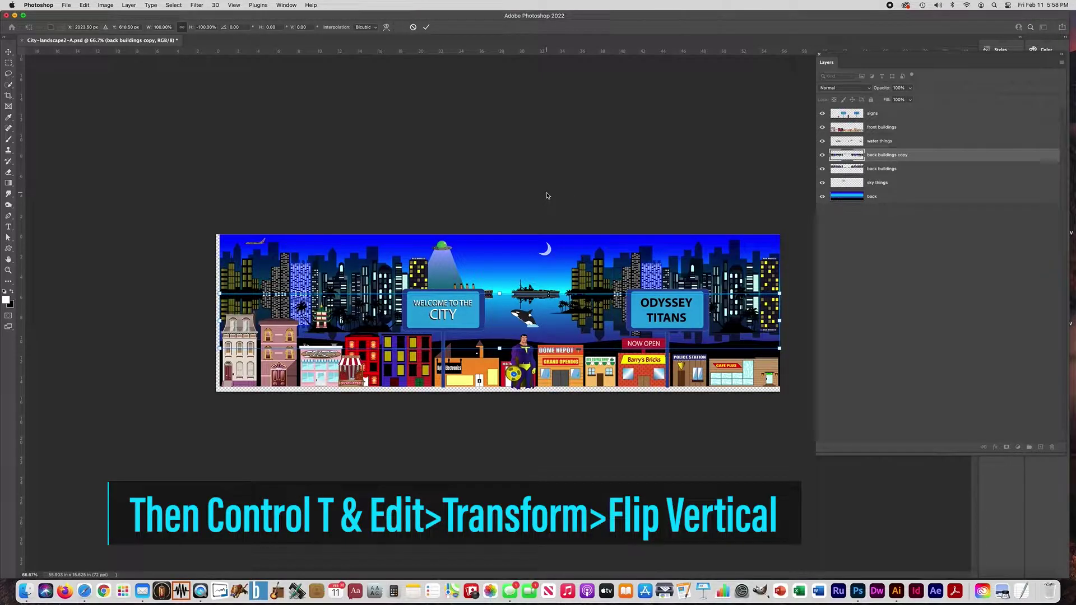
pyautogui.press('Return')
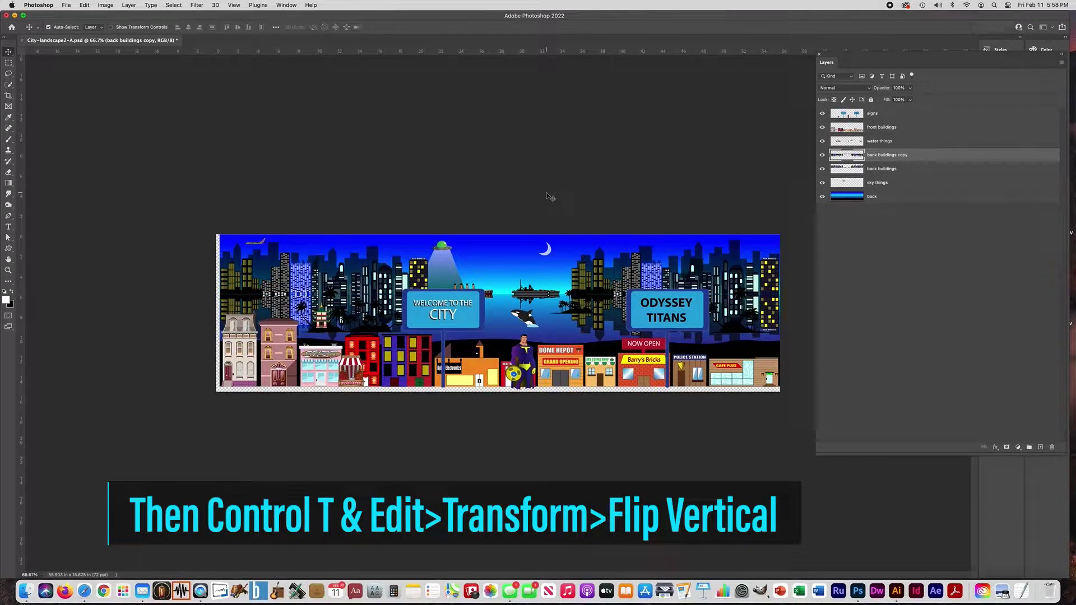
# Step: Lower the back buildings copy's opacity to 28% and squash the reflection's height upward to about 59%
pyautogui.click(909, 88)
pyautogui.moveTo(898, 103); pyautogui.dragTo(883, 104)
pyautogui.press('super+t')
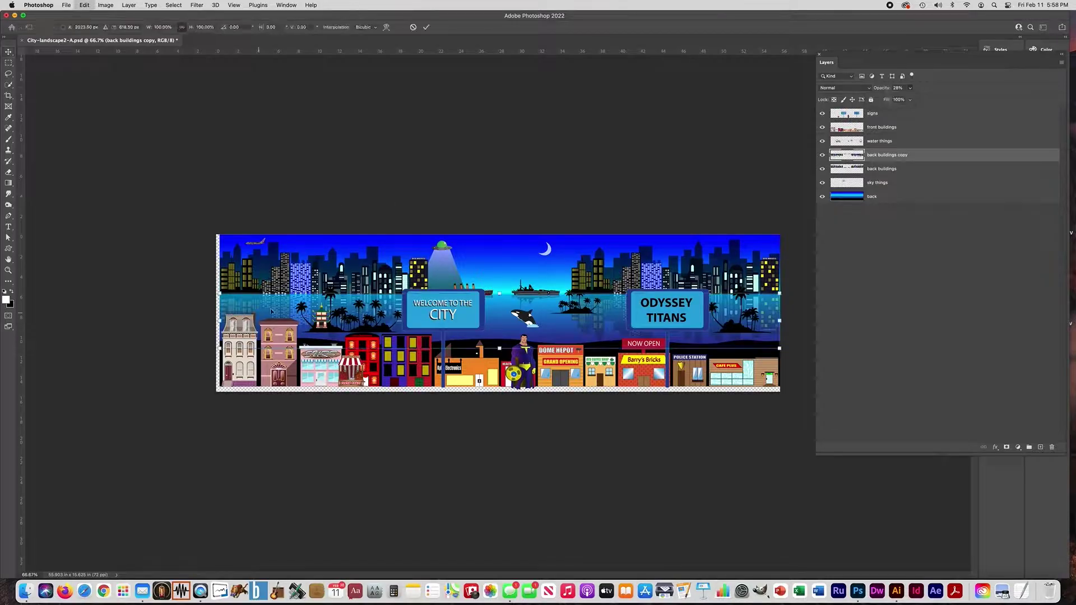
pyautogui.moveTo(499, 348); pyautogui.dragTo(498, 325)
pyautogui.press('Return')
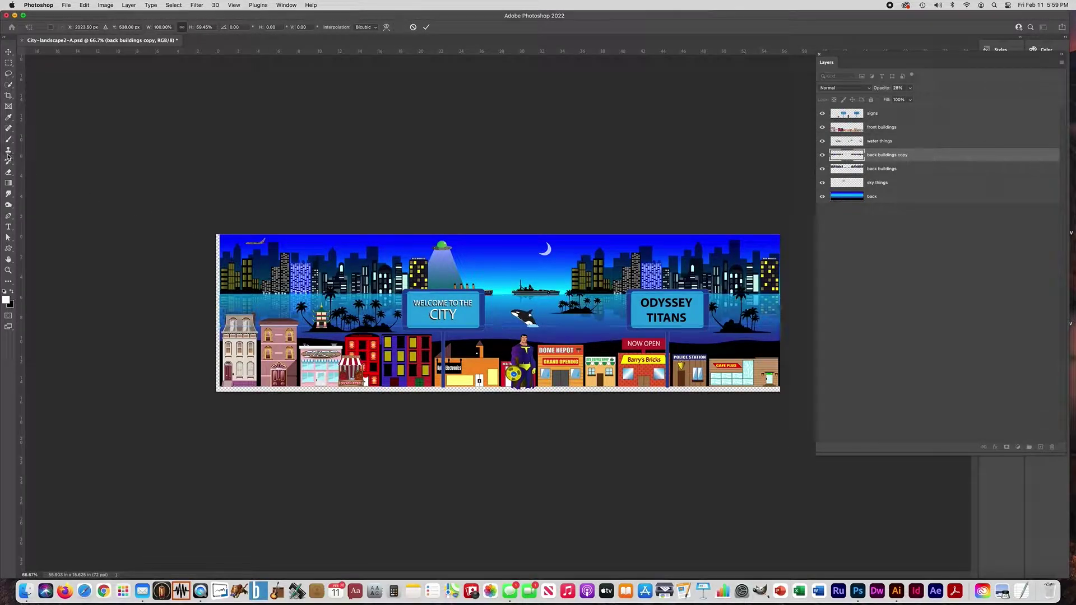
# Step: Choose the Eraser tool and enlarge its brush size to 500
pyautogui.click(9, 173)
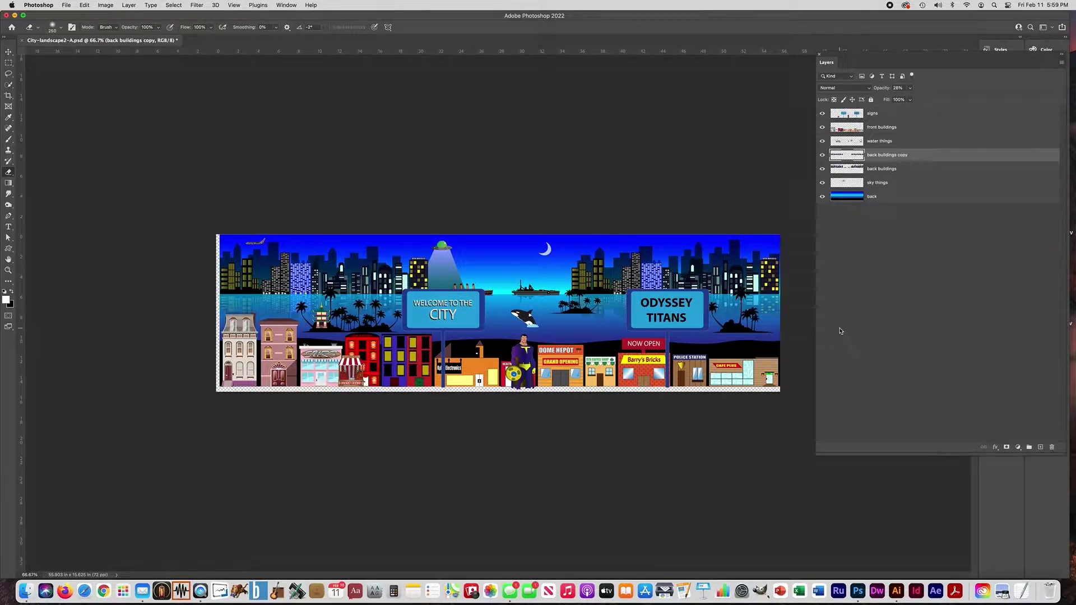
pyautogui.press(']')
pyautogui.press(']')
pyautogui.press(']')
pyautogui.press(']')
# Step: Place the back buildings copy layer beneath back buildings and merge the two into a single layer
pyautogui.moveTo(898, 161); pyautogui.dragTo(895, 171)
pyautogui.click(822, 169)
pyautogui.click(823, 170)
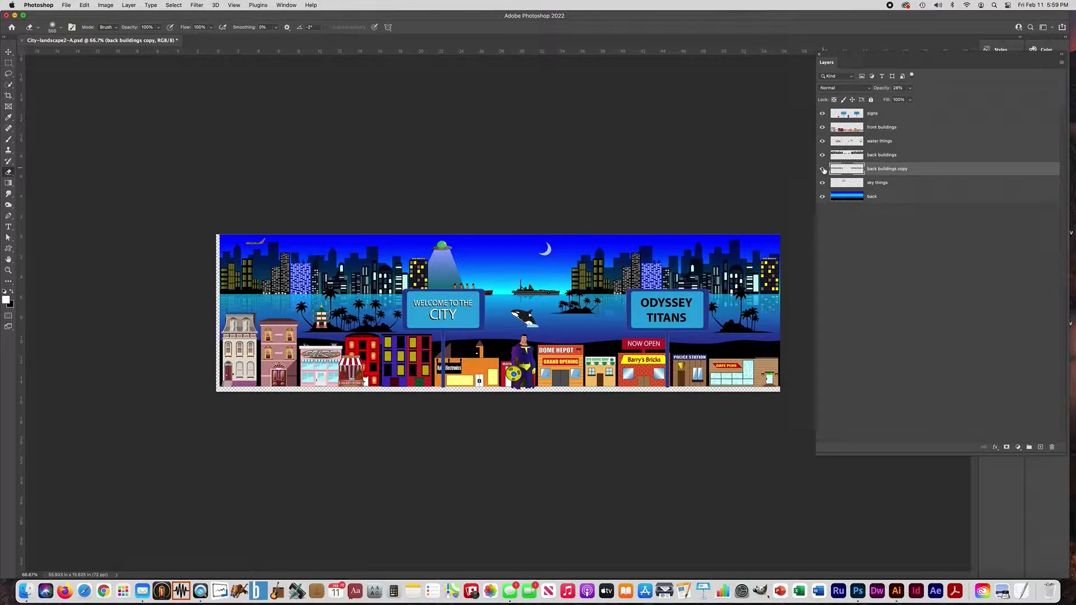
pyautogui.keyDown('shift'); pyautogui.click(893, 156); pyautogui.keyUp('shift')
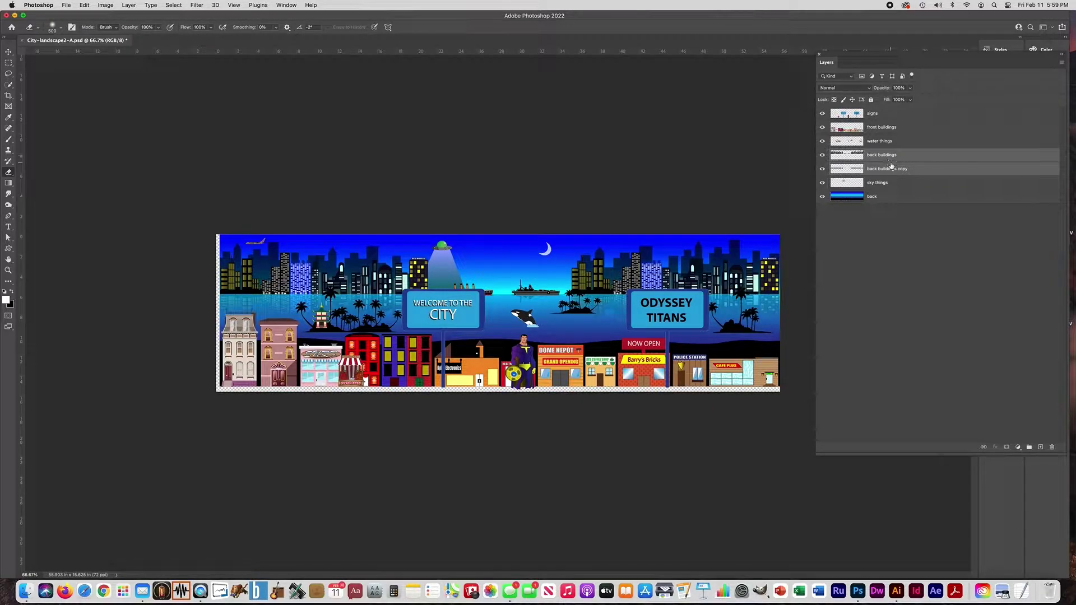
pyautogui.click(1062, 64)
pyautogui.click(964, 314)
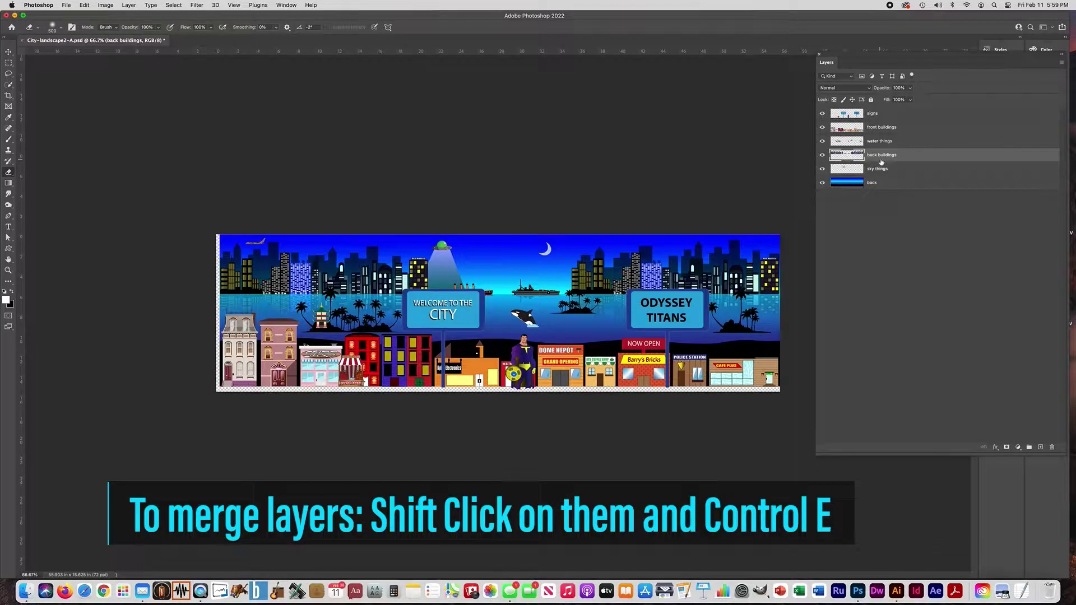
# Step: Merge the sky things layer with back buildings, and check the water things and back buildings layers by toggling their visibility
pyautogui.keyDown('shift'); pyautogui.click(879, 165); pyautogui.keyUp('shift')
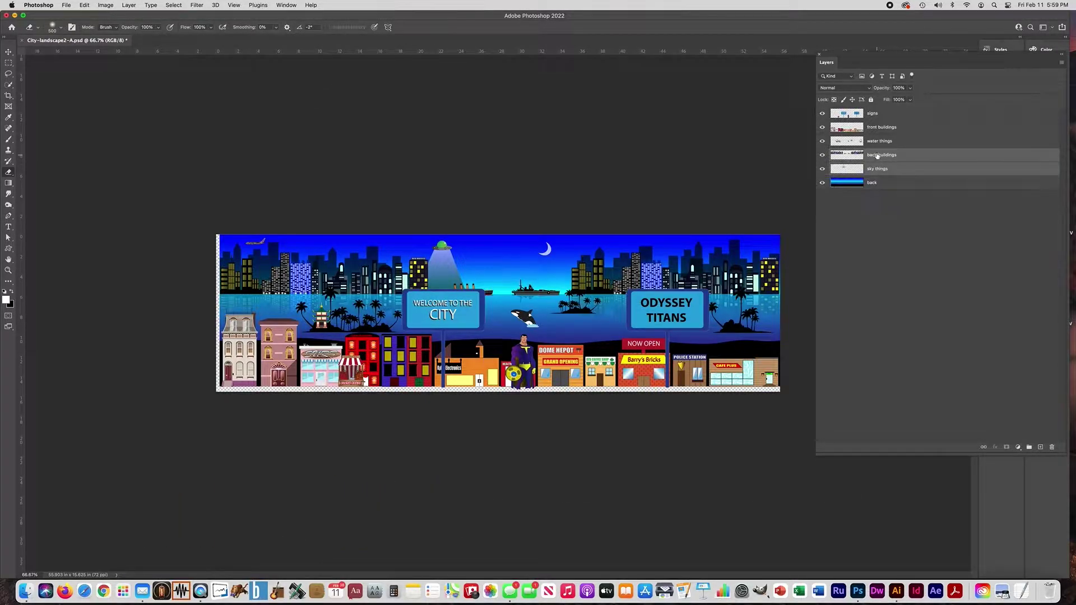
pyautogui.press('super+e')
pyautogui.click(822, 142)
pyautogui.click(822, 142)
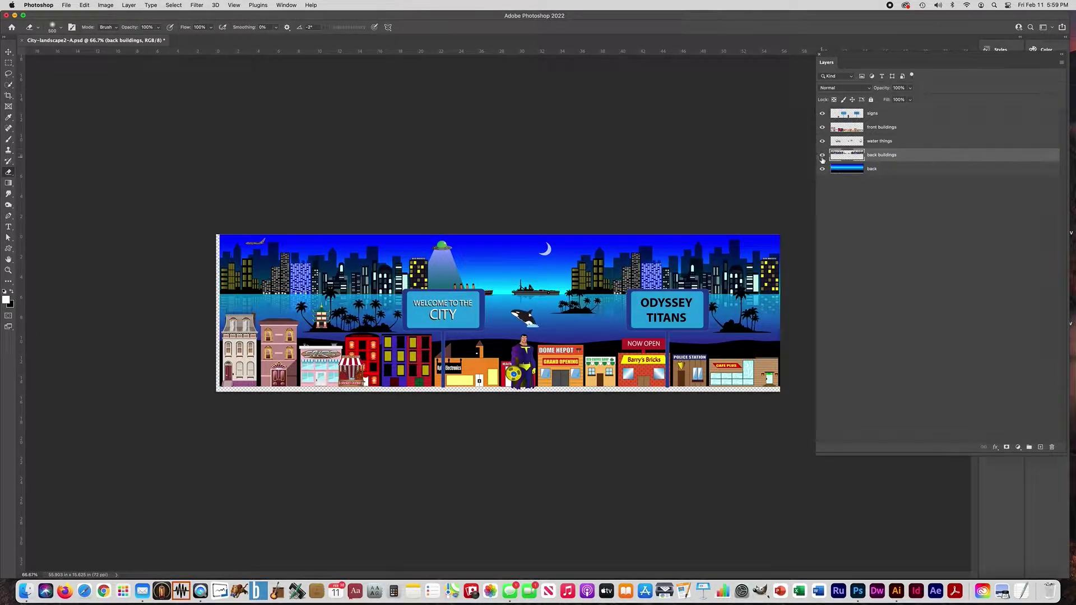
pyautogui.click(822, 156)
pyautogui.click(822, 156)
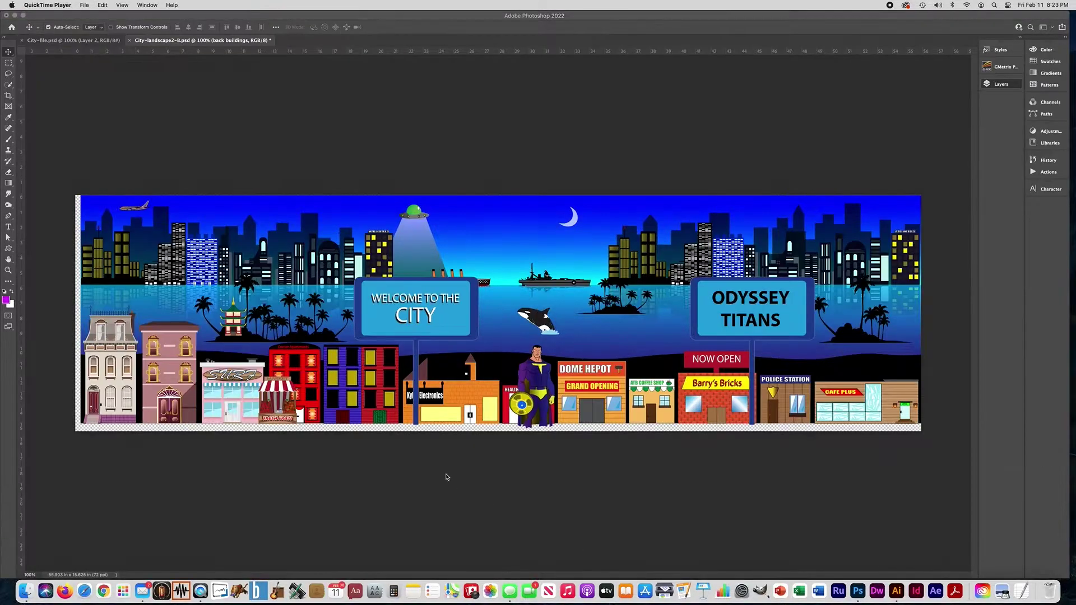
# Step: Duplicate the water things layer and flip the copy vertically
pyautogui.click(446, 477)
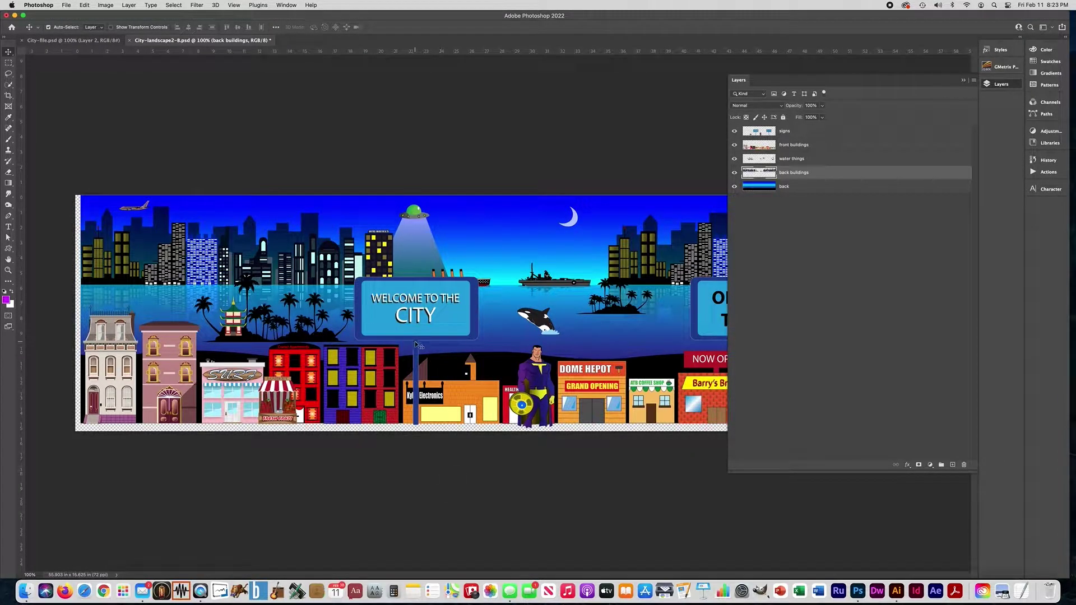
pyautogui.click(810, 160)
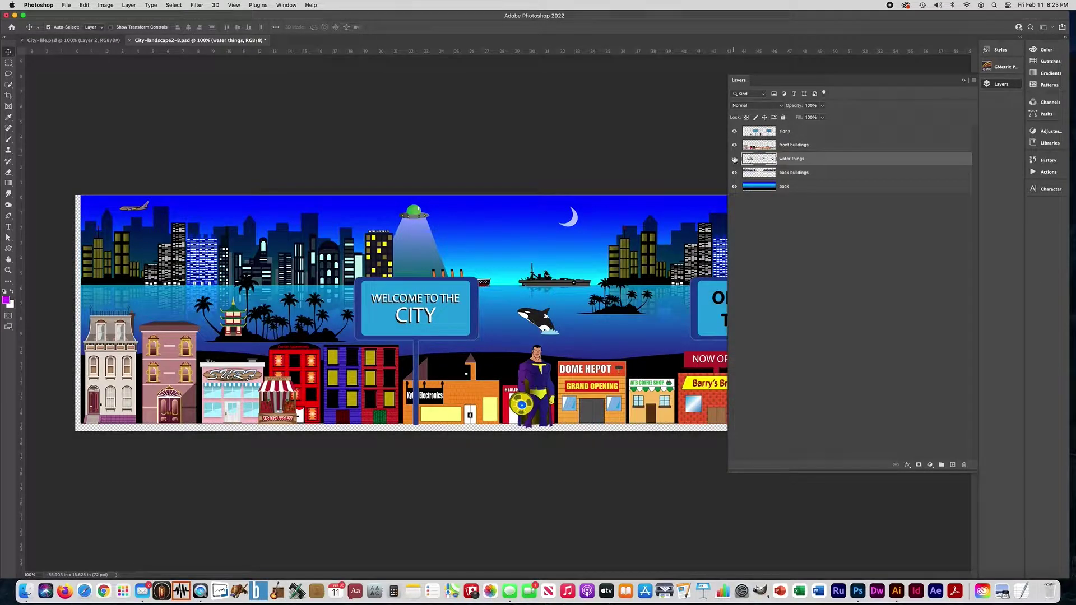
pyautogui.press('super+j')
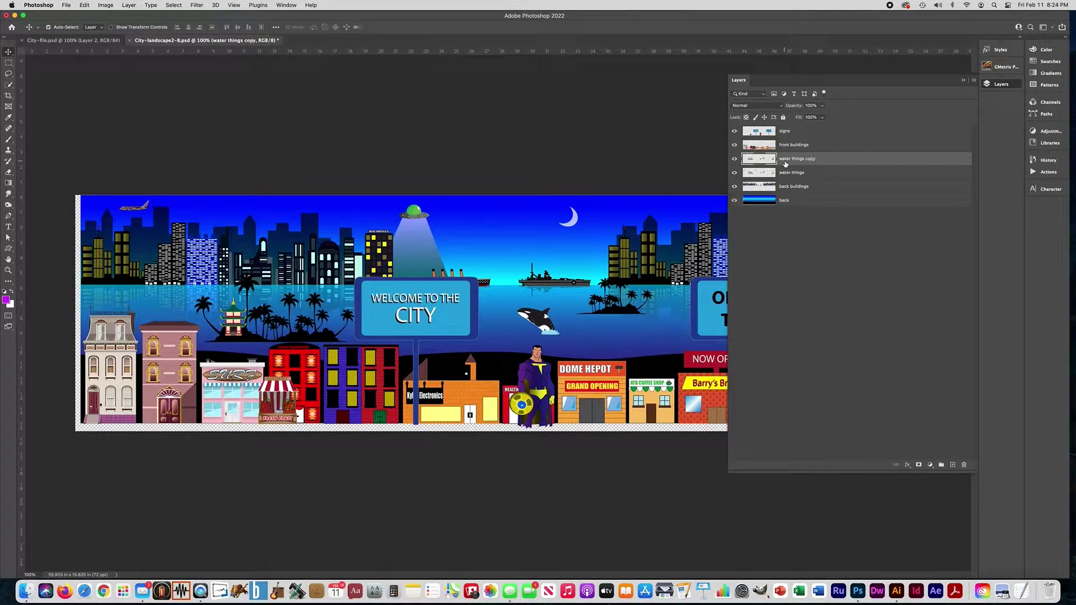
pyautogui.press('super+t')
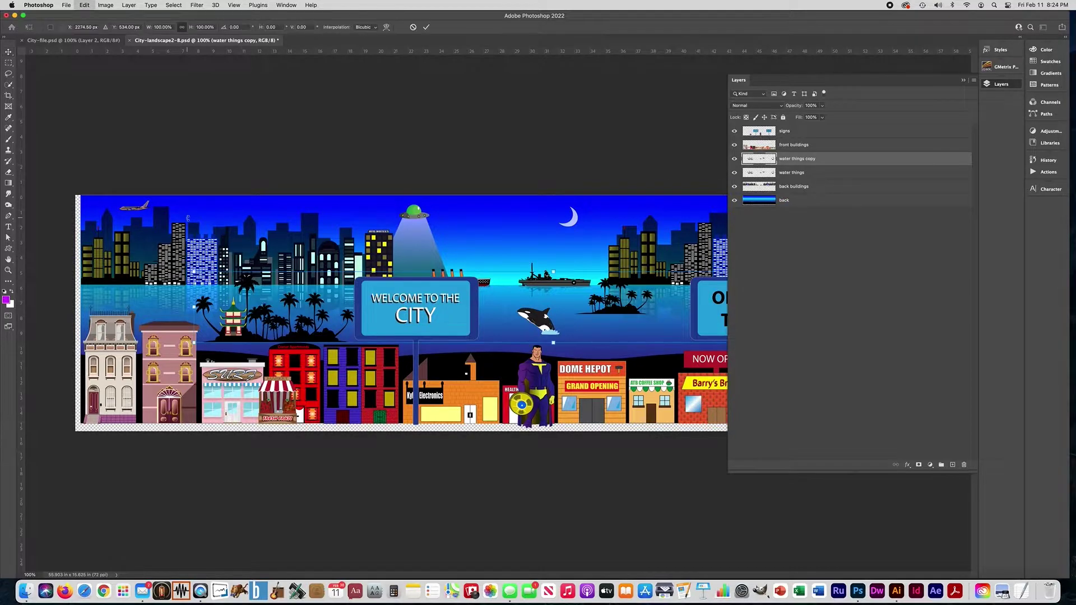
pyautogui.click(84, 5)
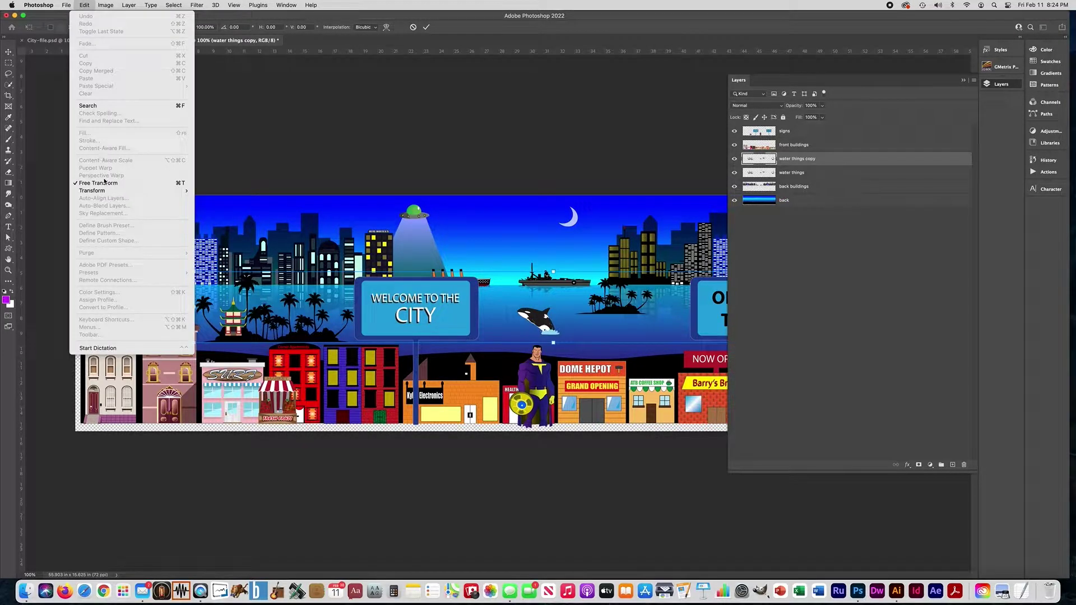
pyautogui.moveTo(121, 191)
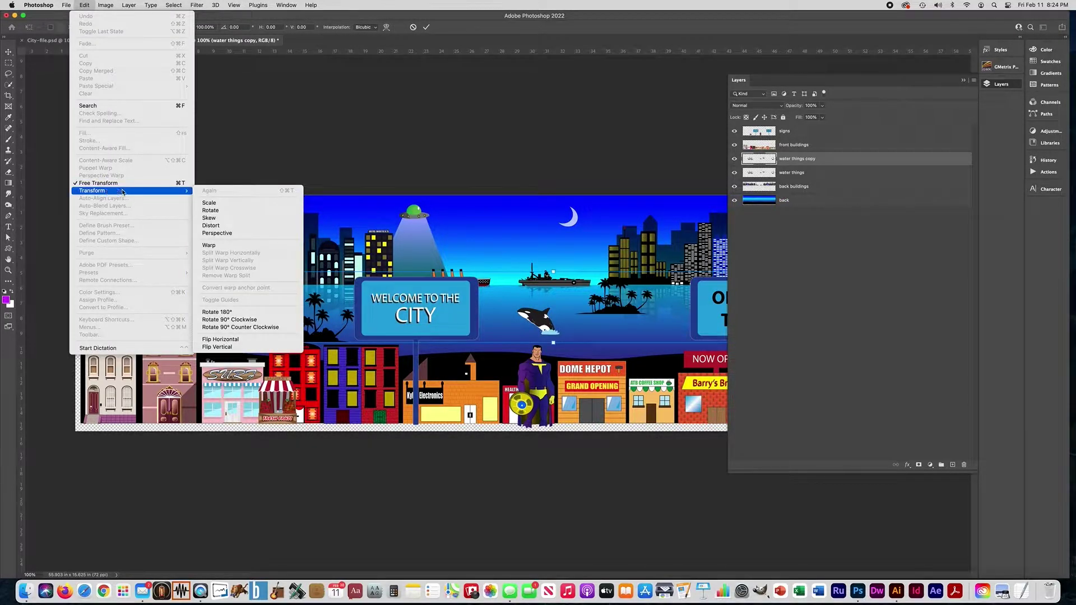
pyautogui.click(210, 347)
# Step: Move the flipped water things copy straight down so the reflections sit beneath the large palm island and the whale
pyautogui.moveTo(299, 283); pyautogui.dragTo(297, 356)
pyautogui.press('Up')
pyautogui.press('Up')
pyautogui.press('Up')
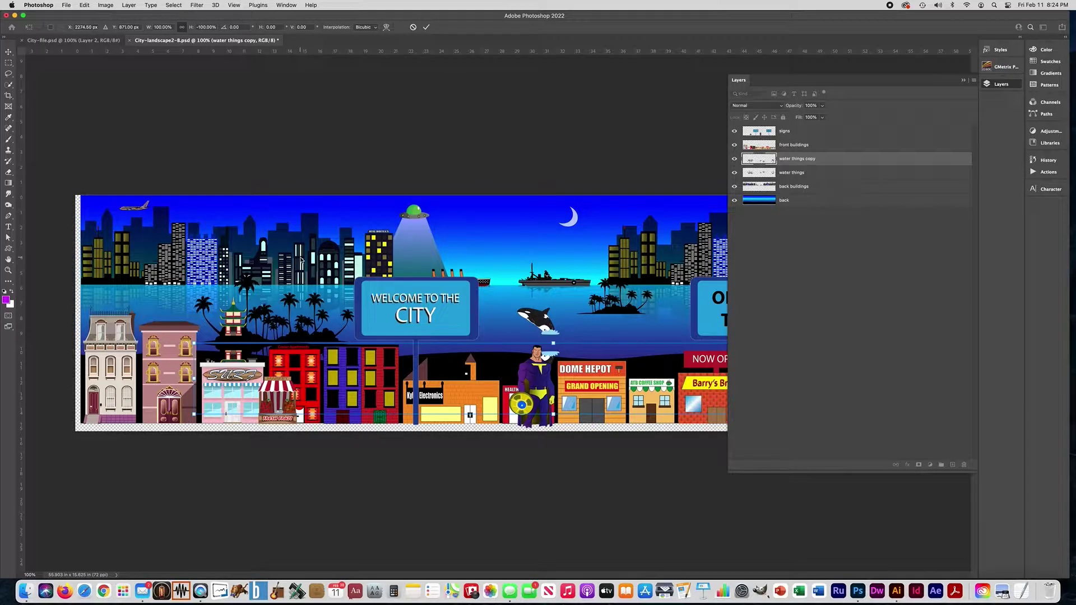
pyautogui.press('Return')
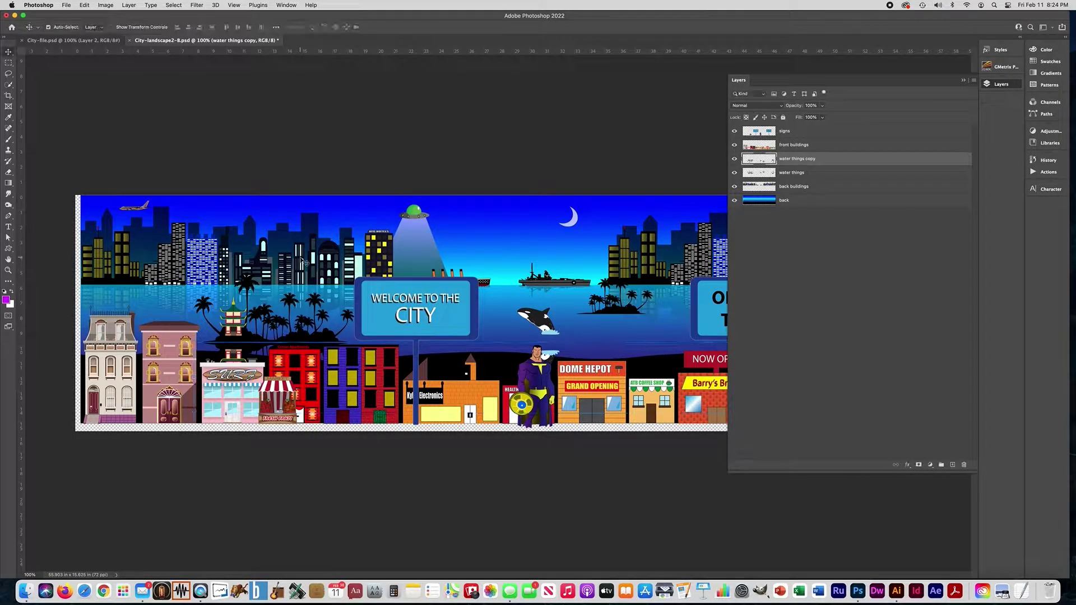
# Step: Reduce the water things copy's opacity to 20% and hide the back buildings, front buildings and signs layers
pyautogui.click(821, 117)
pyautogui.moveTo(819, 119); pyautogui.dragTo(791, 121)
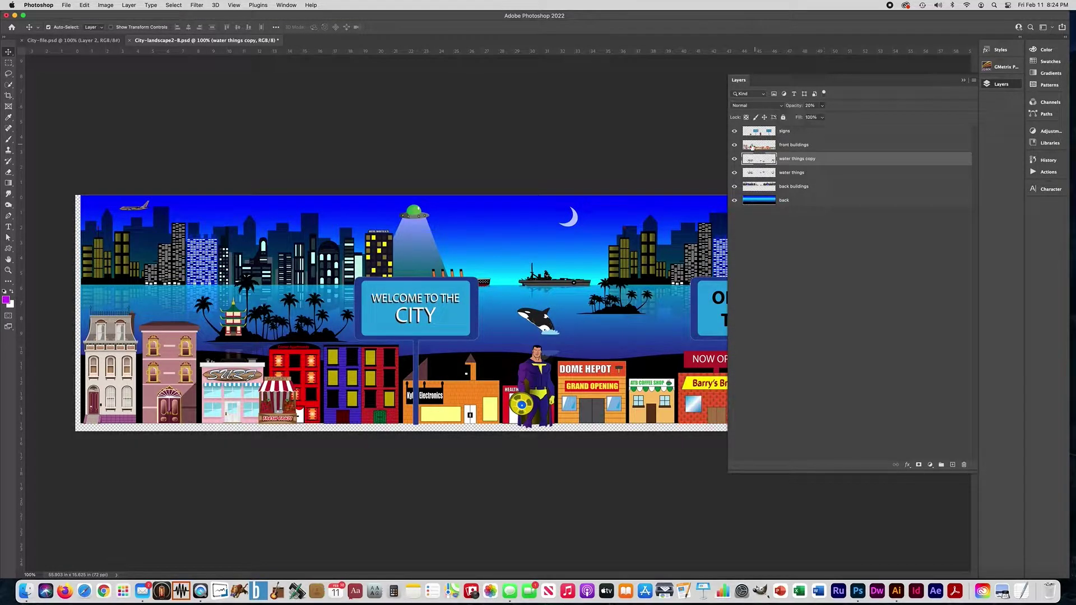
pyautogui.click(735, 186)
pyautogui.click(735, 145)
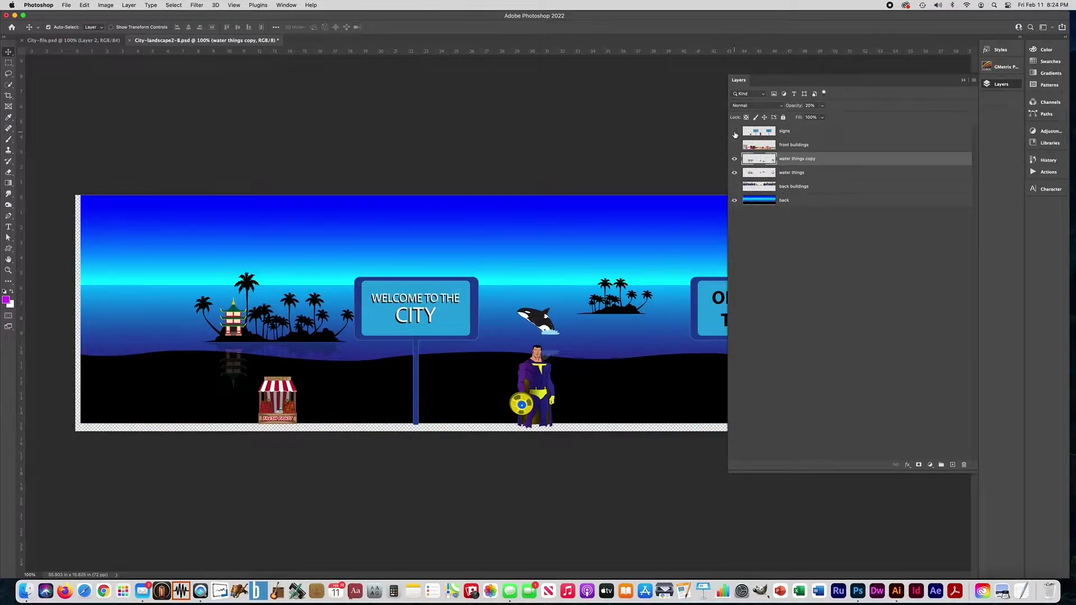
pyautogui.click(735, 132)
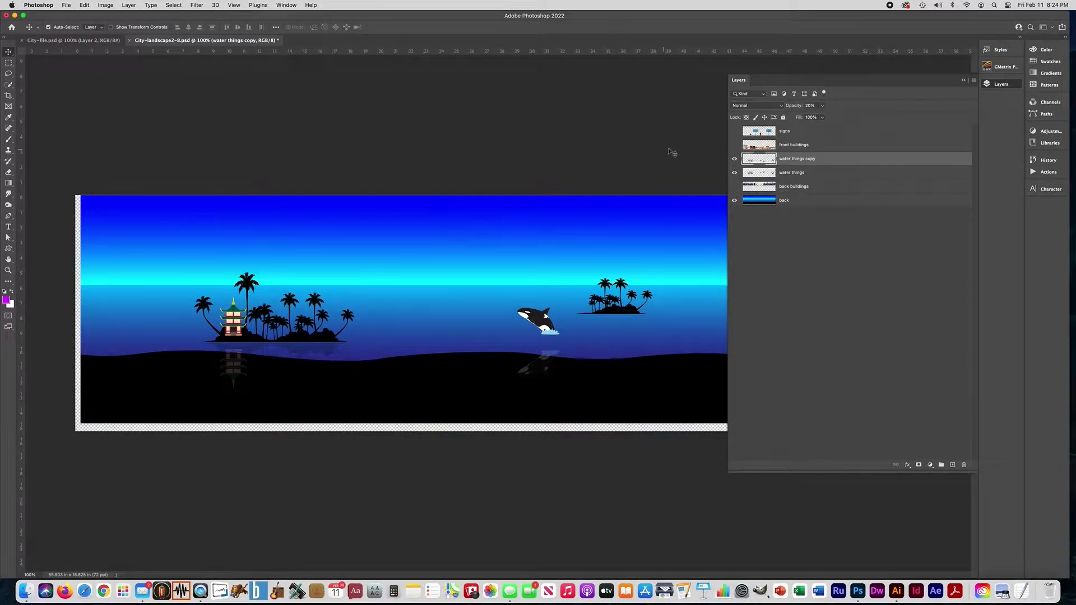
# Step: Lasso the whale's reflection, move it up against the whale, and deselect it
pyautogui.click(8, 73)
pyautogui.moveTo(562, 351)
pyautogui.mouseDown()
pyautogui.moveTo(547, 381)
pyautogui.moveTo(516, 374)
pyautogui.moveTo(537, 351)
pyautogui.mouseUp()
pyautogui.click(9, 53)
pyautogui.moveTo(547, 372); pyautogui.dragTo(545, 355)
pyautogui.press('super+d')
# Step: Lasso the small middle island's reflection with the back layer temporarily hidden, move it up beneath the island, and deselect it
pyautogui.click(9, 74)
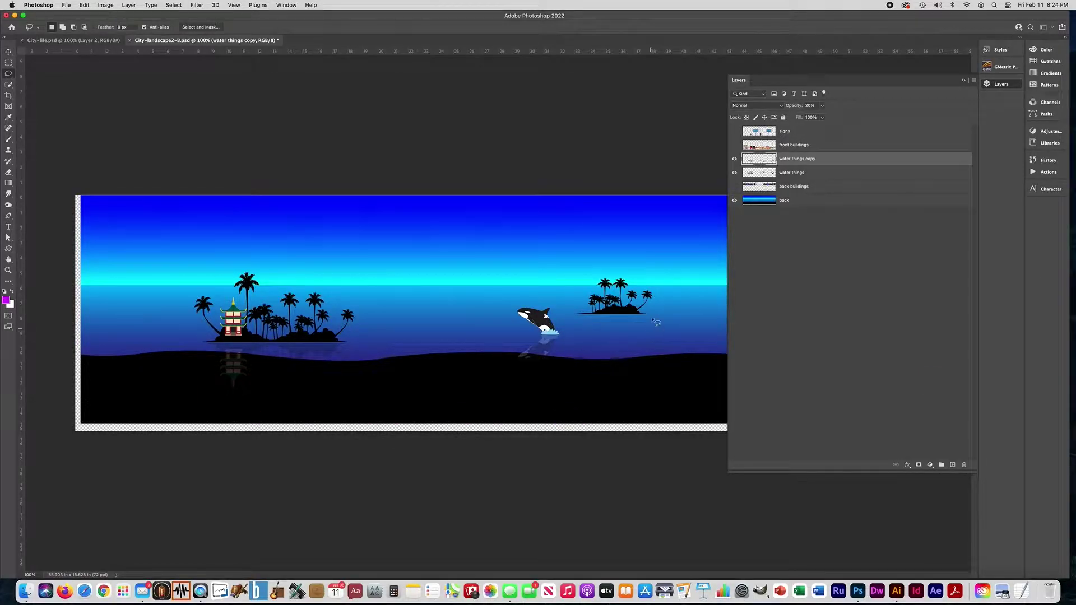
pyautogui.click(735, 201)
pyautogui.moveTo(648, 358)
pyautogui.mouseDown()
pyautogui.moveTo(580, 360)
pyautogui.moveTo(569, 370)
pyautogui.moveTo(588, 415)
pyautogui.moveTo(638, 421)
pyautogui.moveTo(656, 407)
pyautogui.moveTo(650, 359)
pyautogui.mouseUp()
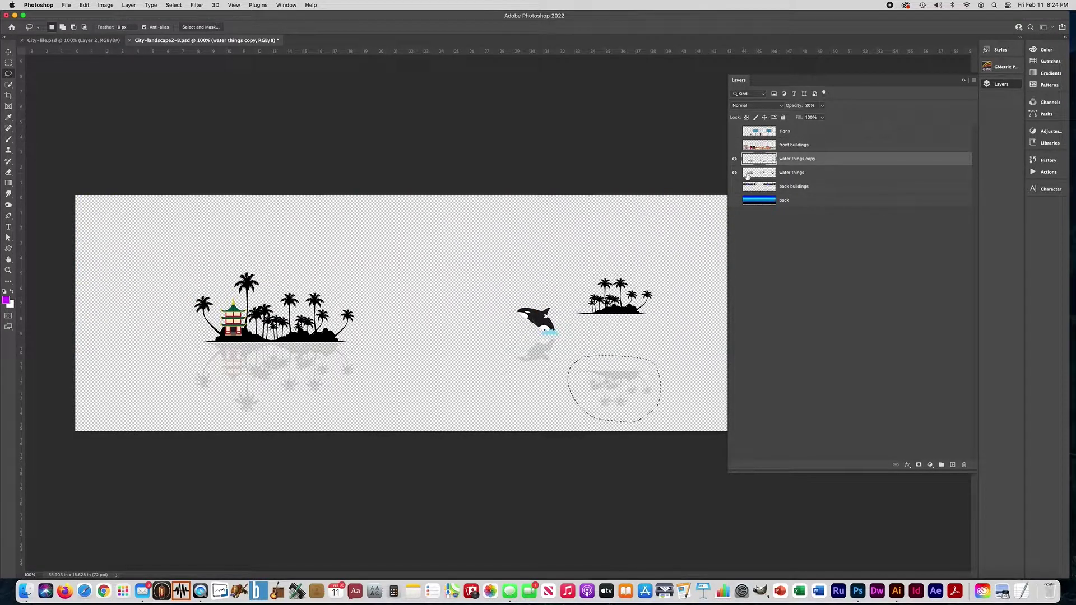
pyautogui.click(734, 200)
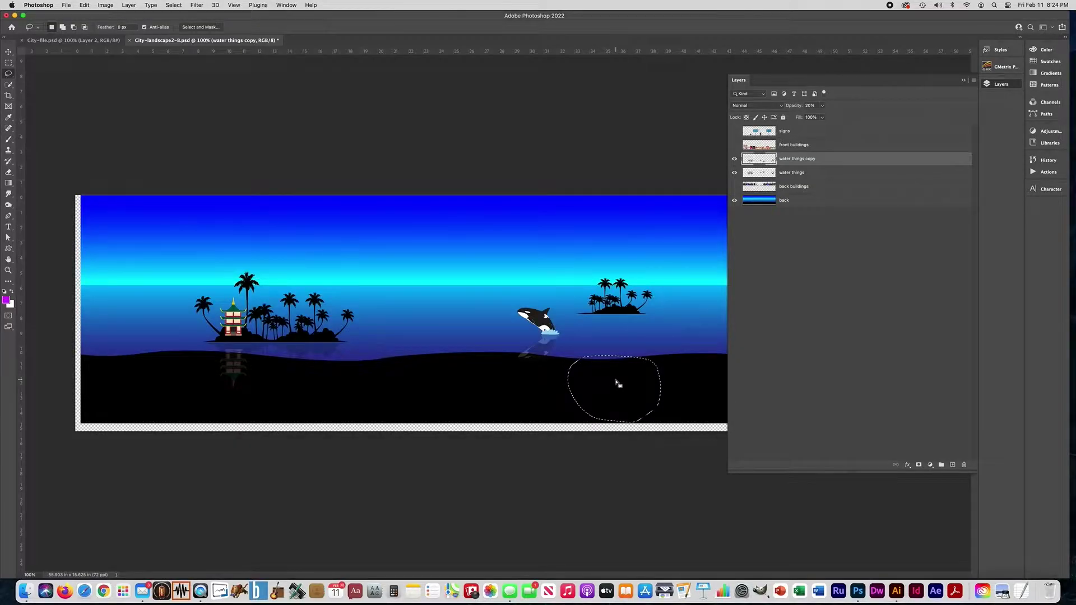
pyautogui.click(9, 52)
pyautogui.moveTo(614, 385); pyautogui.dragTo(614, 328)
pyautogui.press('super+d')
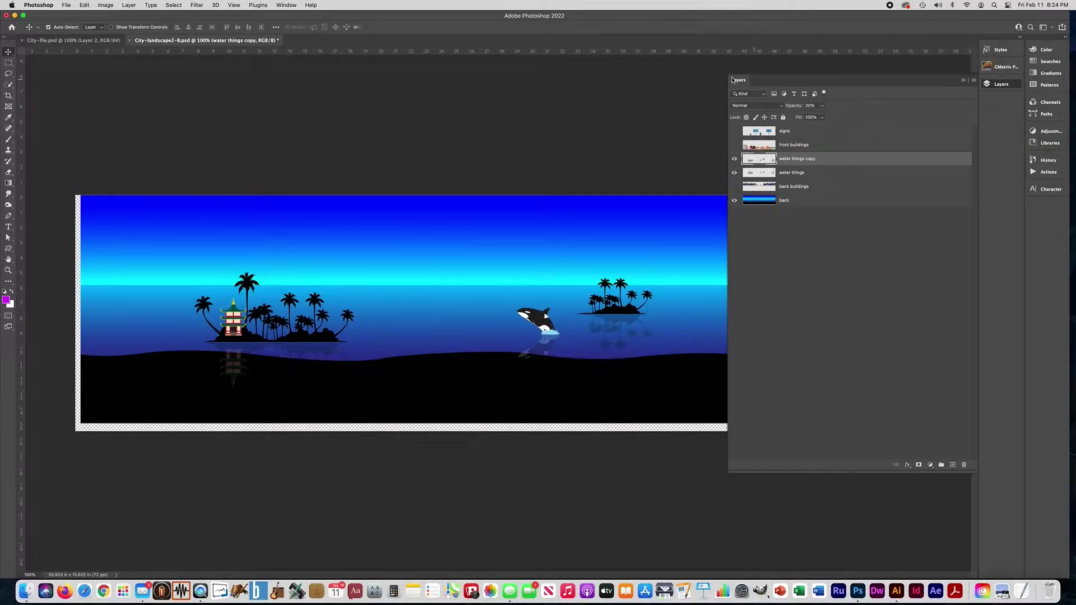
# Step: Merge the water things copy layer and the water things layer into a single layer
pyautogui.moveTo(787, 84); pyautogui.dragTo(752, 488)
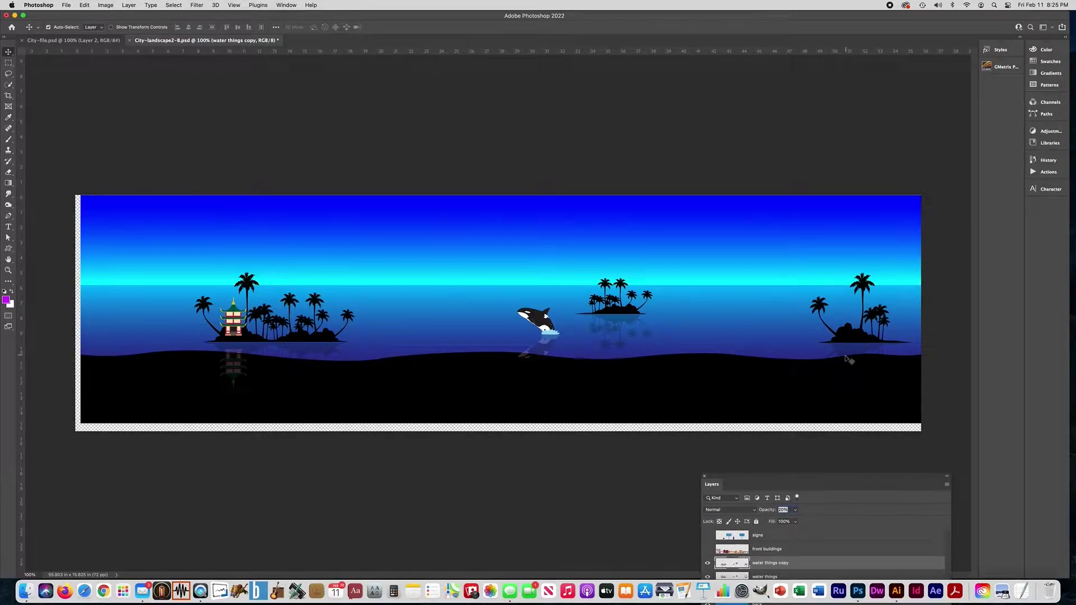
pyautogui.moveTo(761, 479); pyautogui.dragTo(792, 162)
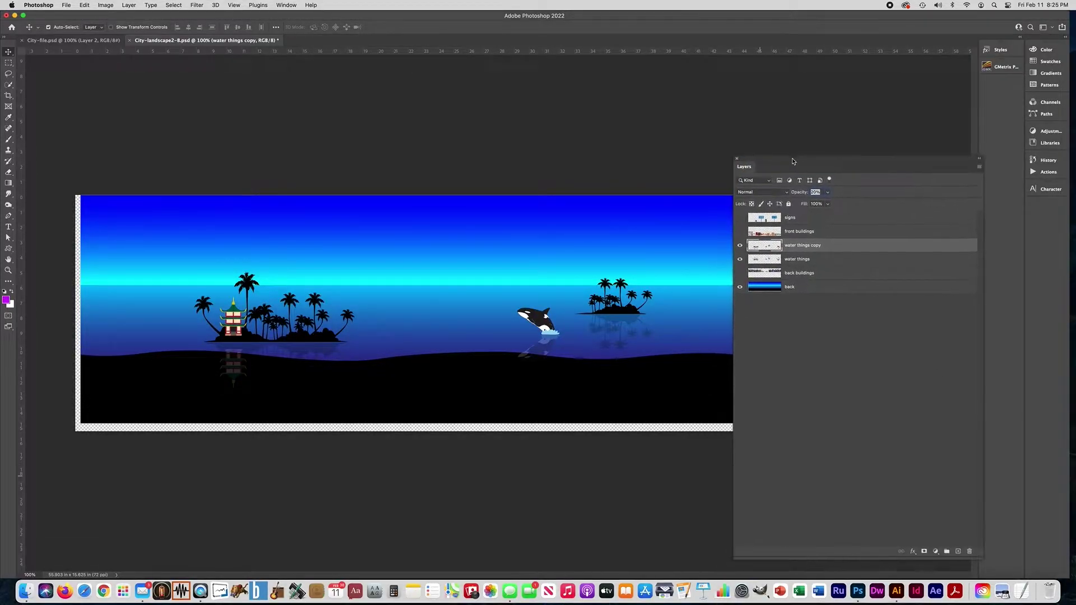
pyautogui.click(796, 262)
pyautogui.keyDown('shift'); pyautogui.click(793, 250); pyautogui.keyUp('shift')
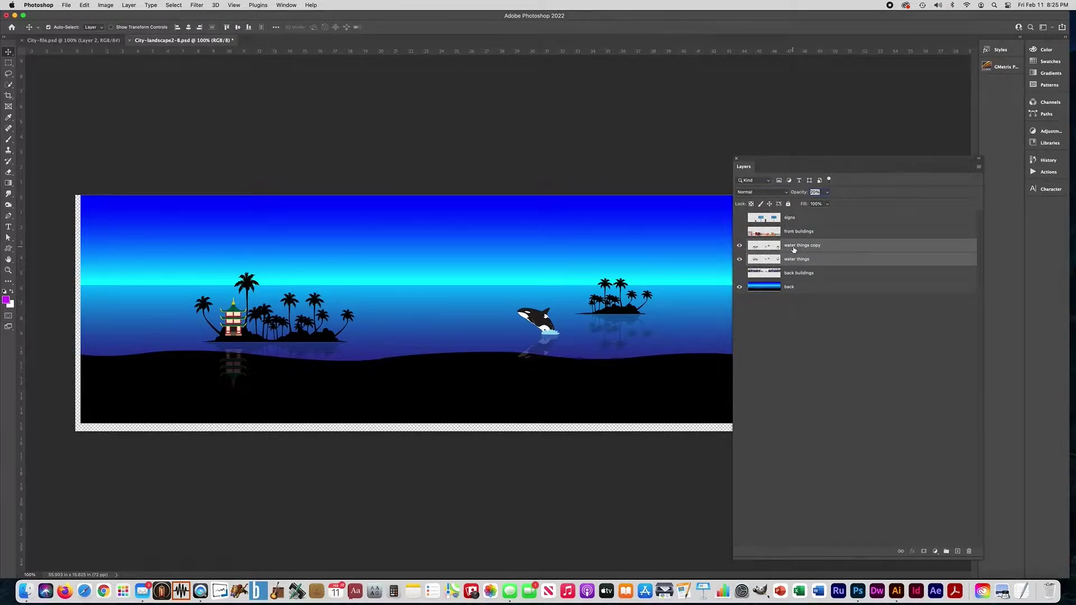
pyautogui.hotkey('ctrl', 'e')
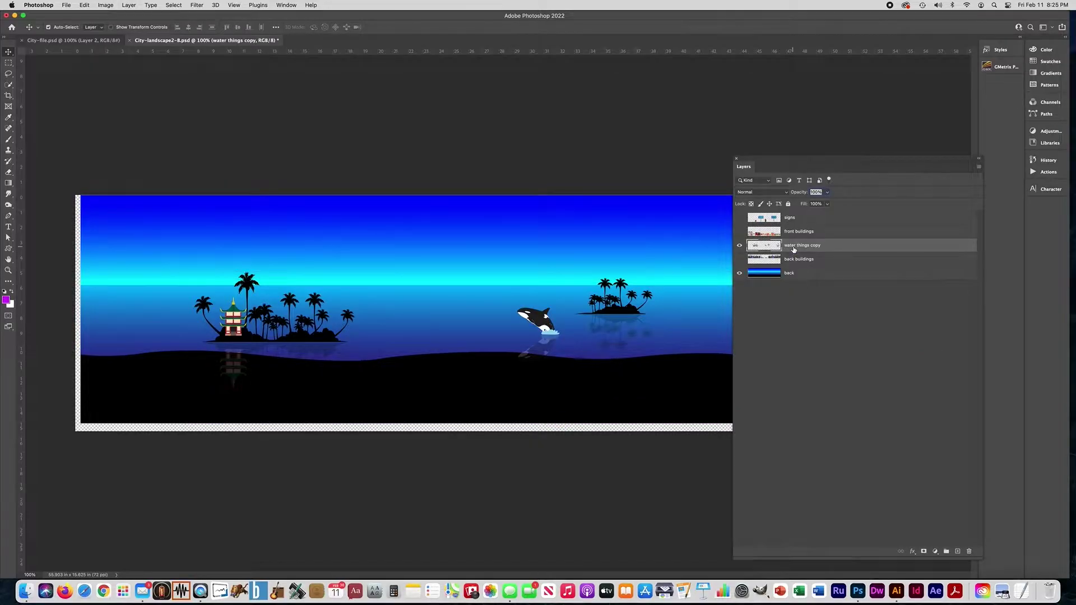
# Step: Show the back buildings layer and erase the reflections on the water things copy layer that overlap the black foreground land
pyautogui.click(739, 231)
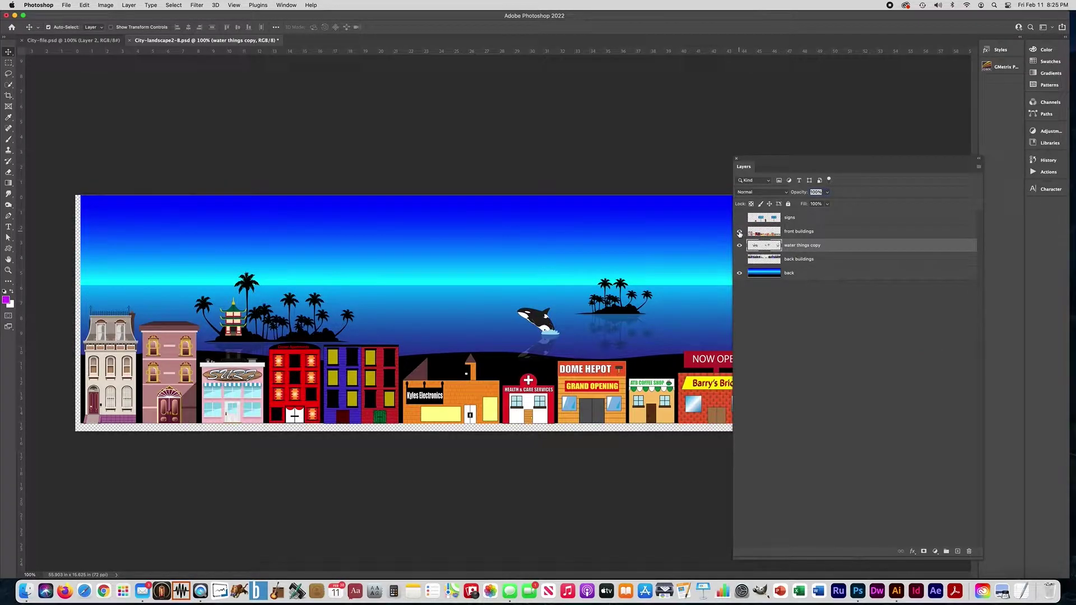
pyautogui.click(740, 233)
pyautogui.click(739, 259)
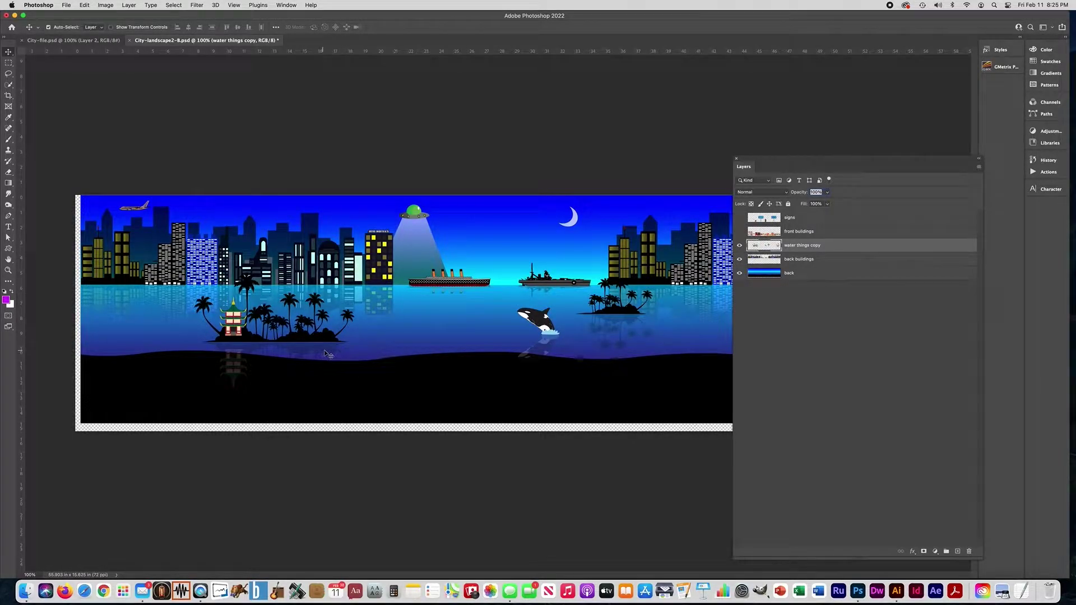
pyautogui.click(9, 173)
pyautogui.moveTo(219, 402)
pyautogui.mouseDown()
pyautogui.moveTo(246, 397)
pyautogui.moveTo(212, 393)
pyautogui.moveTo(262, 393)
pyautogui.moveTo(197, 384)
pyautogui.moveTo(249, 380)
pyautogui.moveTo(194, 381)
pyautogui.moveTo(283, 385)
pyautogui.moveTo(186, 389)
pyautogui.moveTo(377, 376)
pyautogui.moveTo(162, 401)
pyautogui.moveTo(398, 388)
pyautogui.moveTo(210, 389)
pyautogui.moveTo(470, 391)
pyautogui.moveTo(570, 371)
pyautogui.moveTo(486, 374)
pyautogui.moveTo(598, 375)
pyautogui.moveTo(676, 369)
pyautogui.moveTo(599, 367)
pyautogui.moveTo(685, 358)
pyautogui.moveTo(619, 367)
pyautogui.moveTo(588, 390)
pyautogui.moveTo(572, 384)
pyautogui.moveTo(598, 361)
pyautogui.moveTo(587, 377)
pyautogui.moveTo(529, 387)
pyautogui.moveTo(272, 409)
pyautogui.moveTo(336, 389)
pyautogui.moveTo(205, 390)
pyautogui.moveTo(358, 379)
pyautogui.mouseUp()
pyautogui.press(']')
pyautogui.press(']')
pyautogui.moveTo(776, 161)
pyautogui.mouseDown()
pyautogui.moveTo(852, 336)
pyautogui.moveTo(838, 438)
pyautogui.mouseUp()
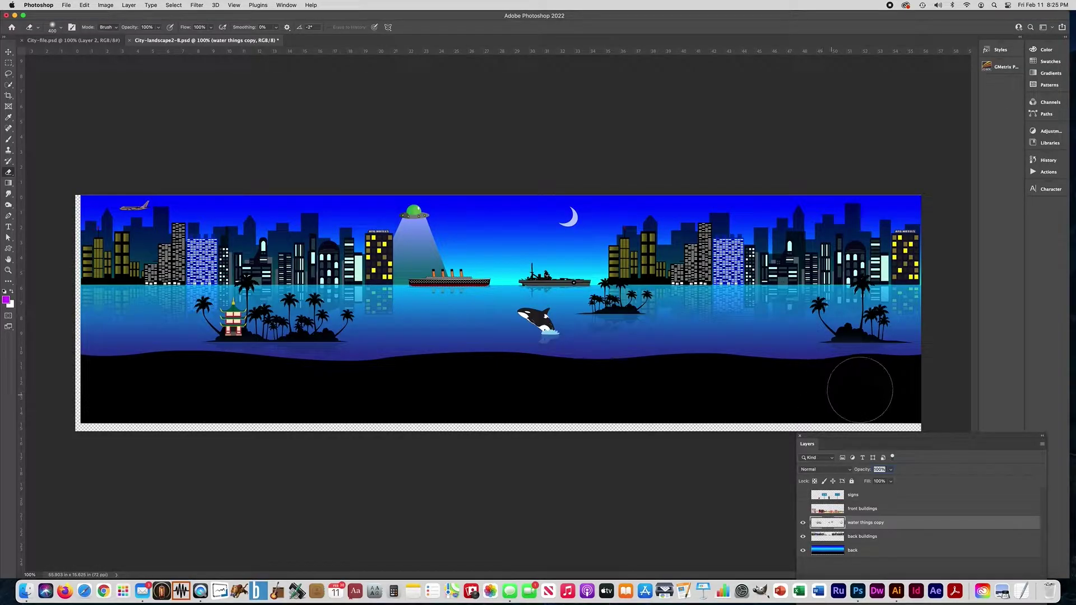
# Step: Show the front buildings and signs layers again
pyautogui.moveTo(876, 441); pyautogui.dragTo(823, 119)
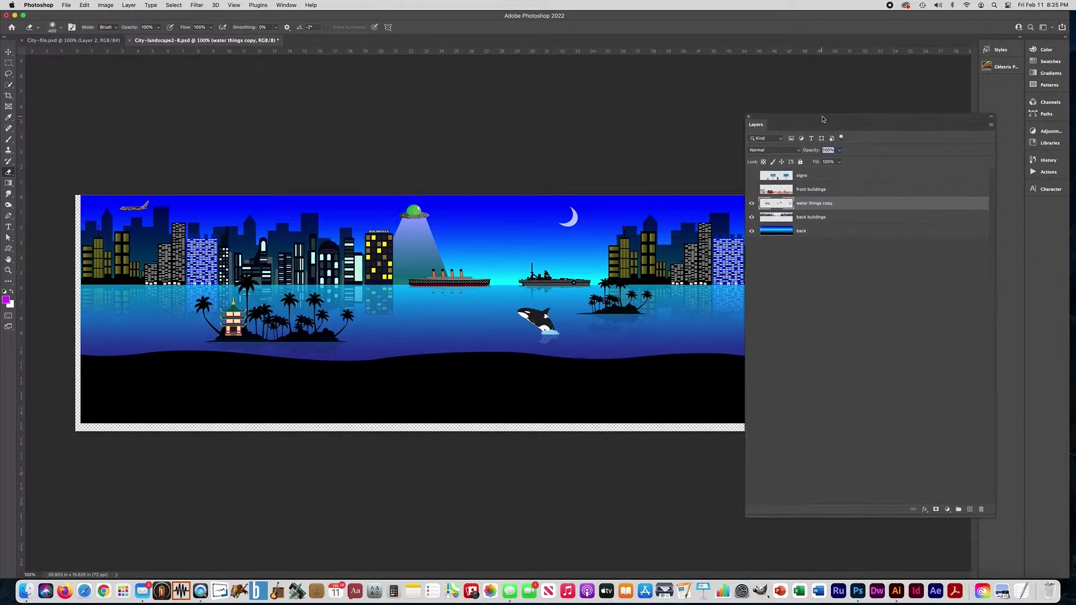
pyautogui.click(752, 189)
pyautogui.click(751, 176)
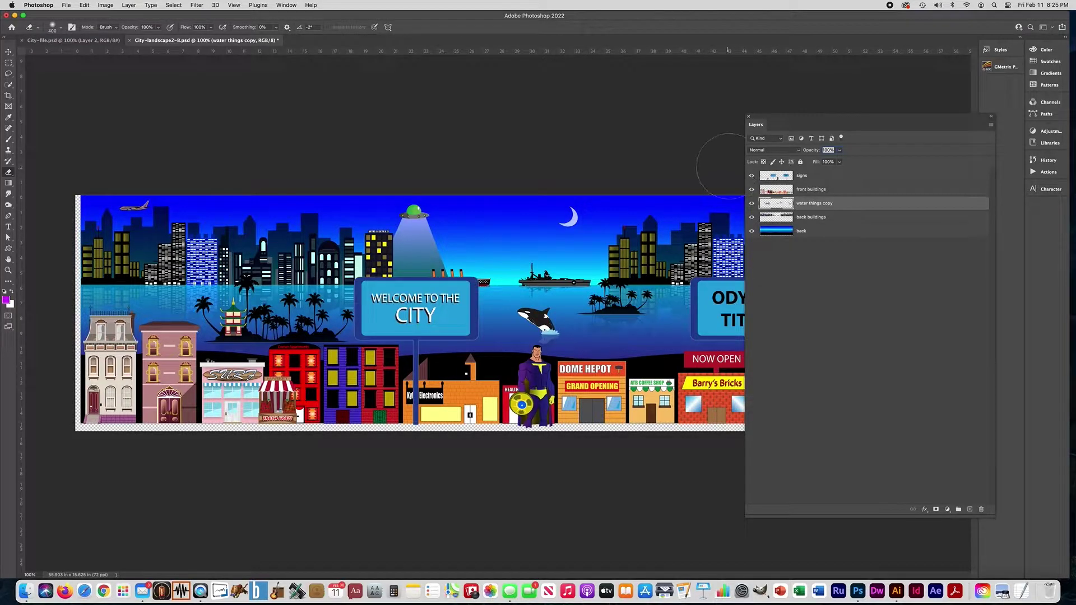
pyautogui.moveTo(787, 121); pyautogui.dragTo(718, 465)
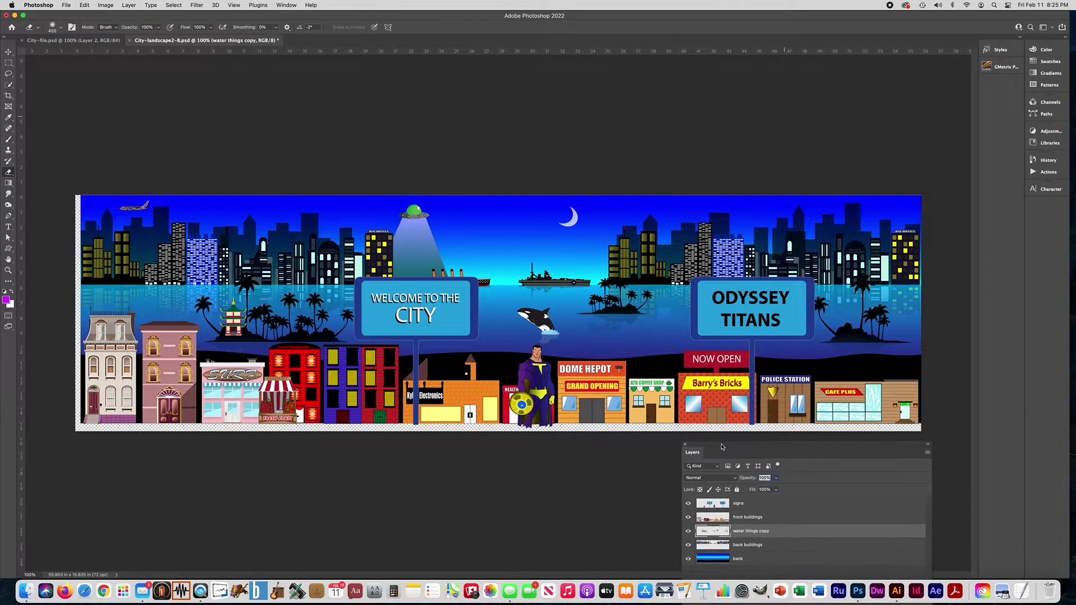
# Step: Extend the canvas past the artwork's right edge with the Crop tool to a width of about 103 inches
pyautogui.press('super+minus')
pyautogui.press('super+minus')
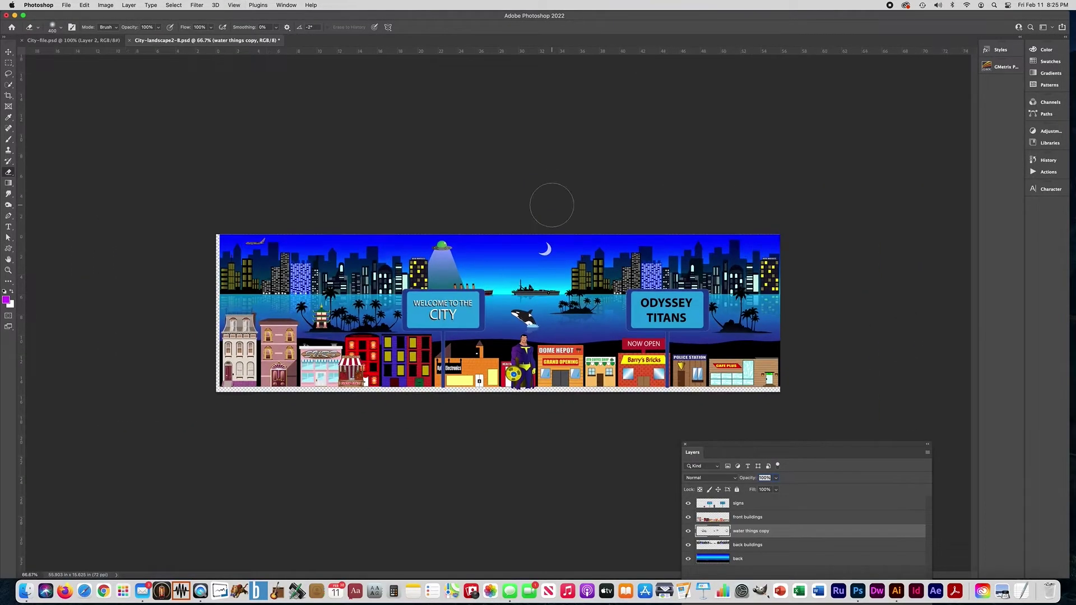
pyautogui.click(8, 96)
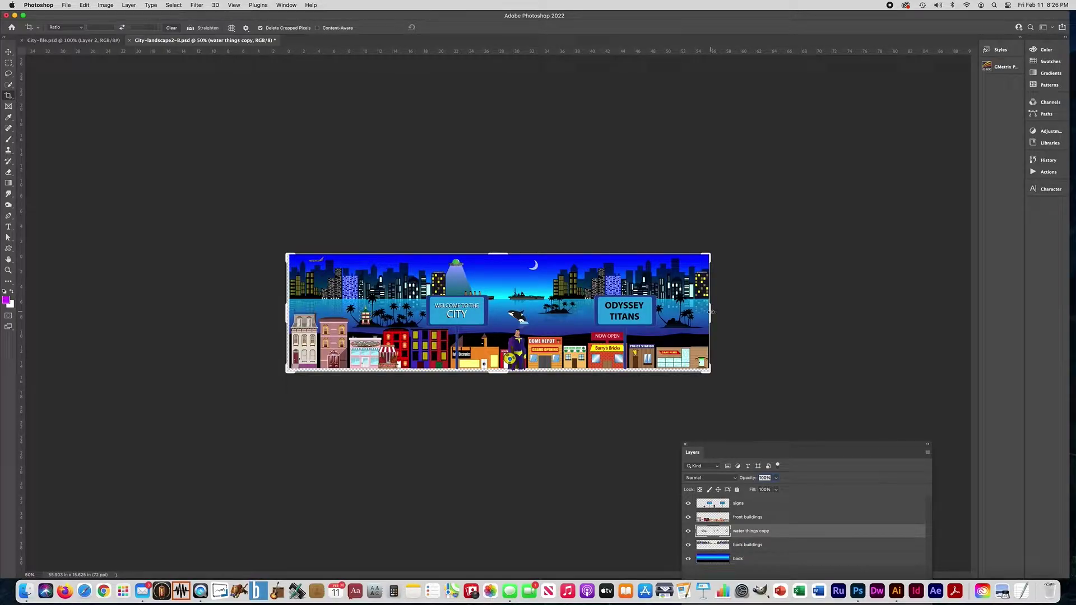
pyautogui.moveTo(710, 312); pyautogui.dragTo(887, 313)
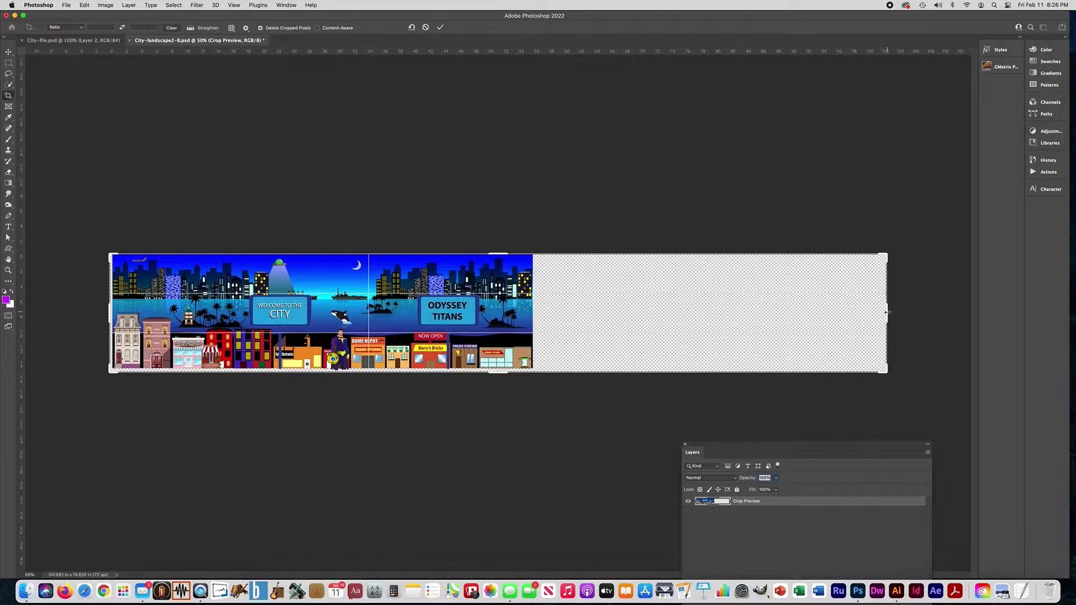
pyautogui.press('Return')
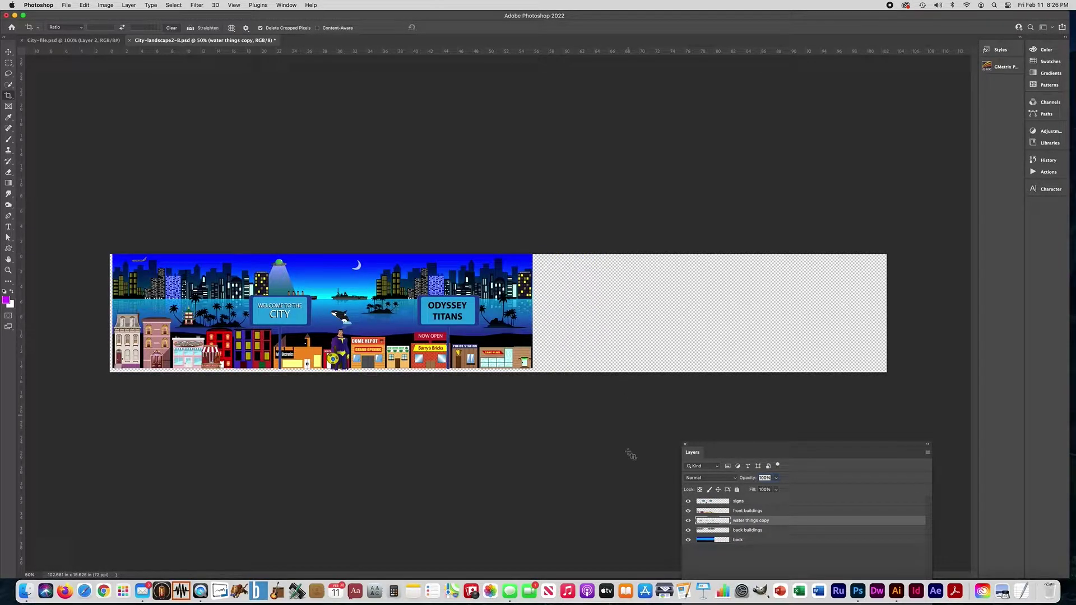
# Step: Duplicate the back layer and try shifting the copy to the right, then undo the shift
pyautogui.click(743, 542)
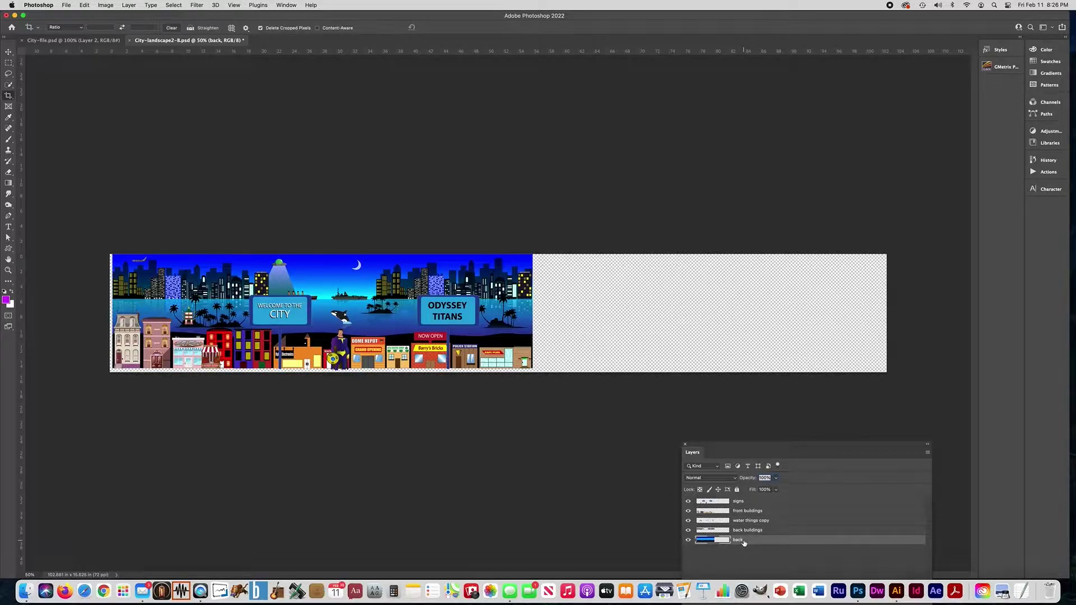
pyautogui.press('super+j')
pyautogui.press('super+t')
pyautogui.moveTo(146, 303); pyautogui.dragTo(257, 309)
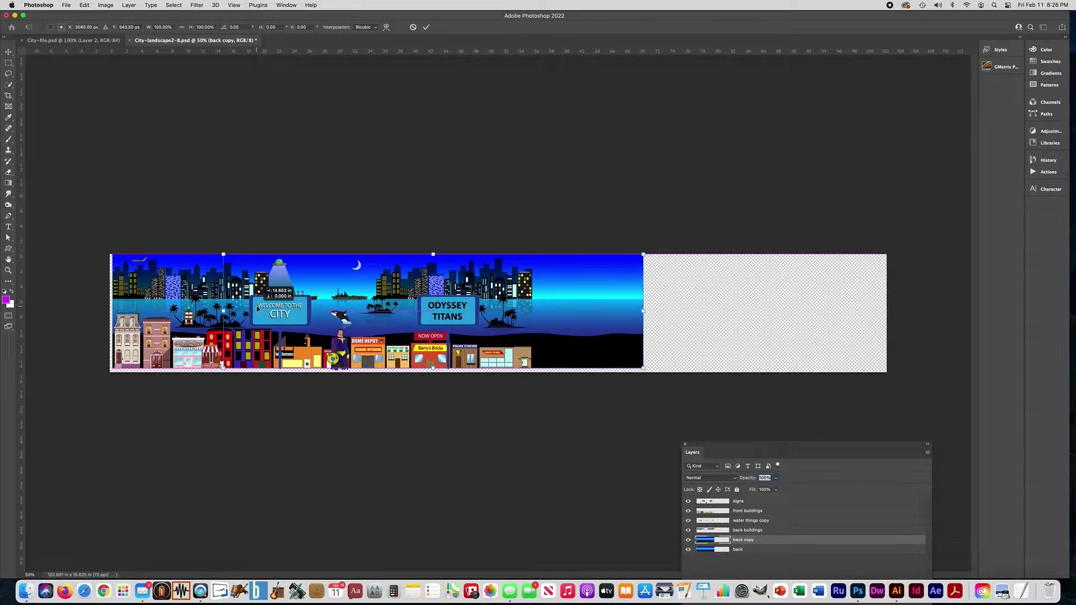
pyautogui.press('super+z')
pyautogui.press('c')
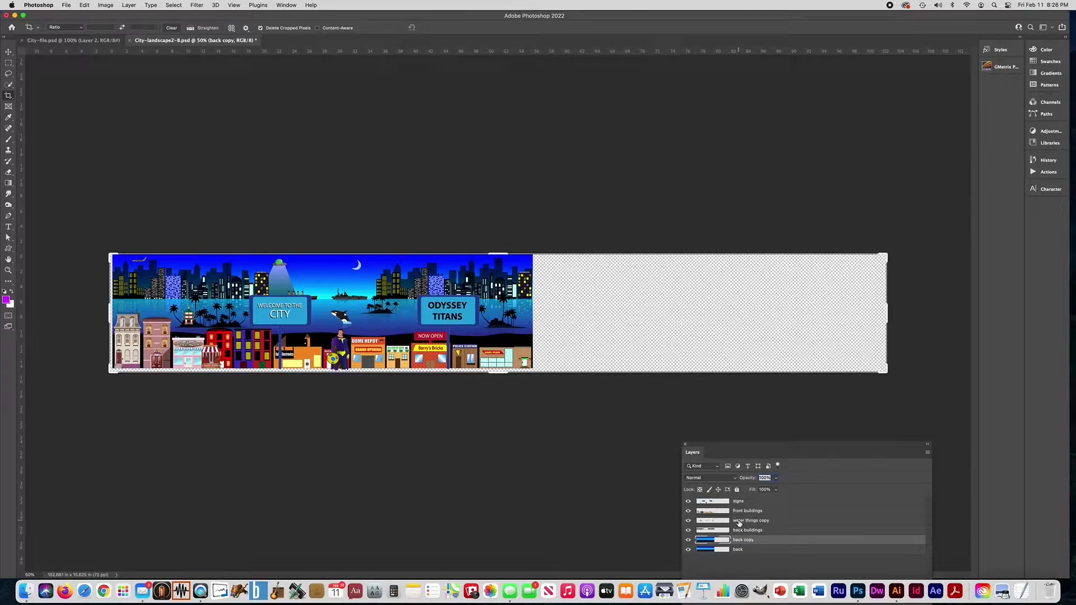
# Step: Extend the front buildings into the empty canvas by placing a duplicate directly beside their right end and merging it with the original layer
pyautogui.click(738, 513)
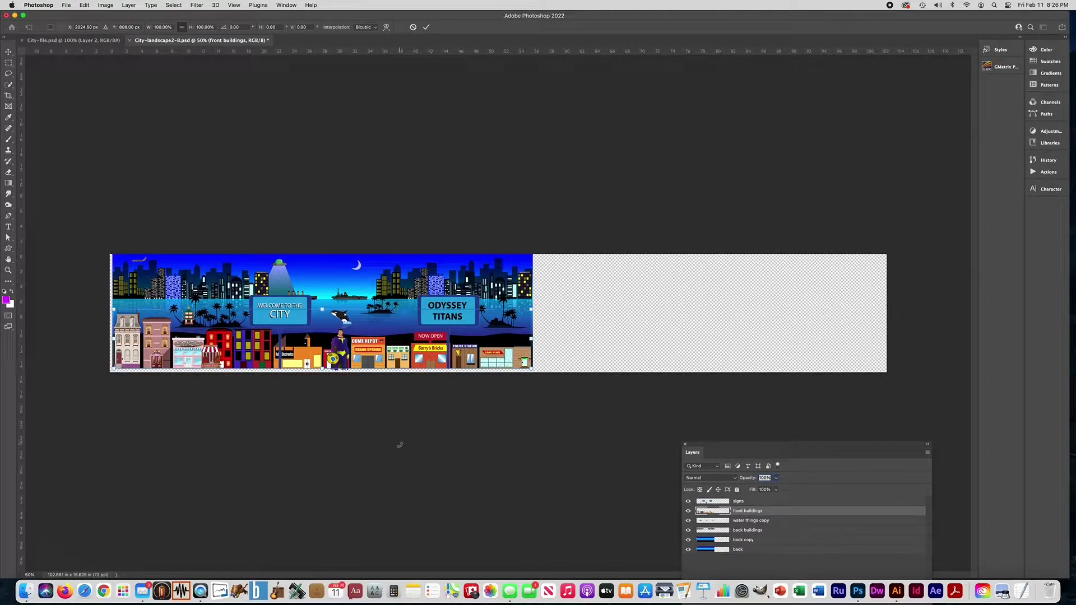
pyautogui.press('super+j')
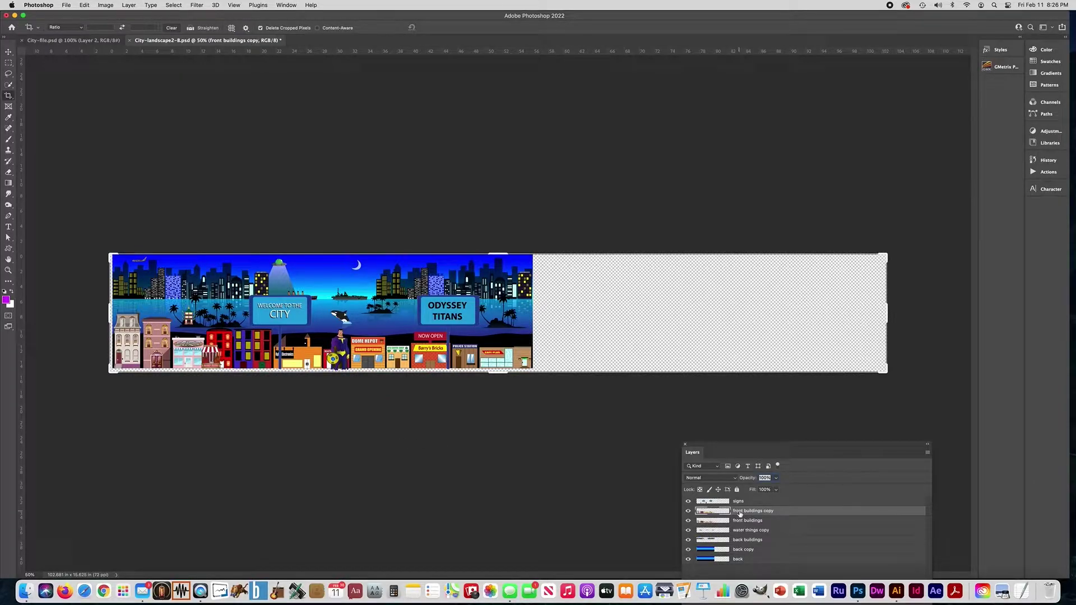
pyautogui.press('super+t')
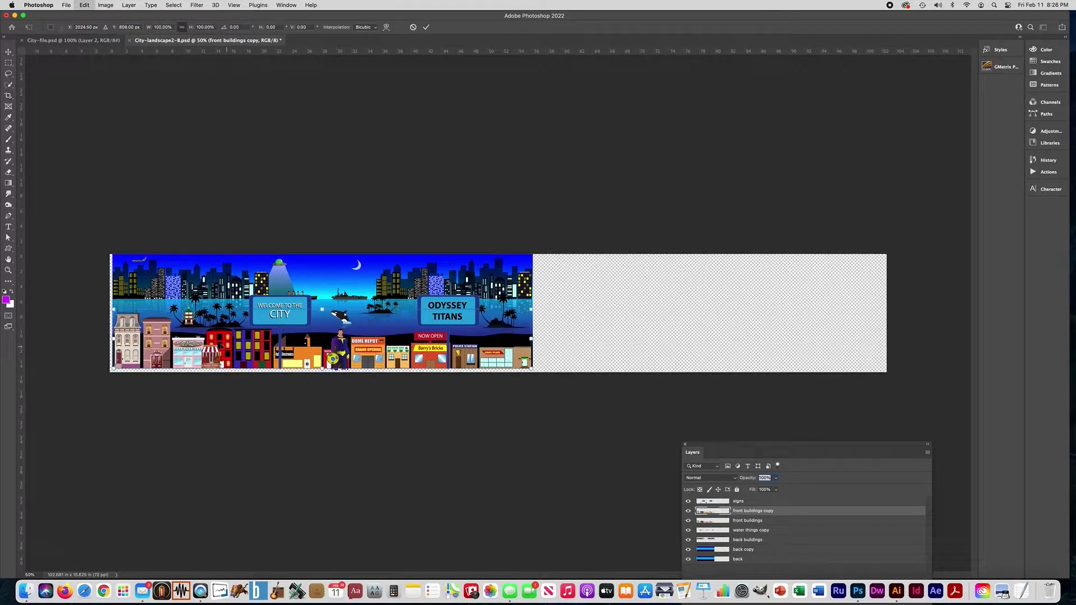
pyautogui.moveTo(186, 348); pyautogui.dragTo(607, 354)
pyautogui.press('Return')
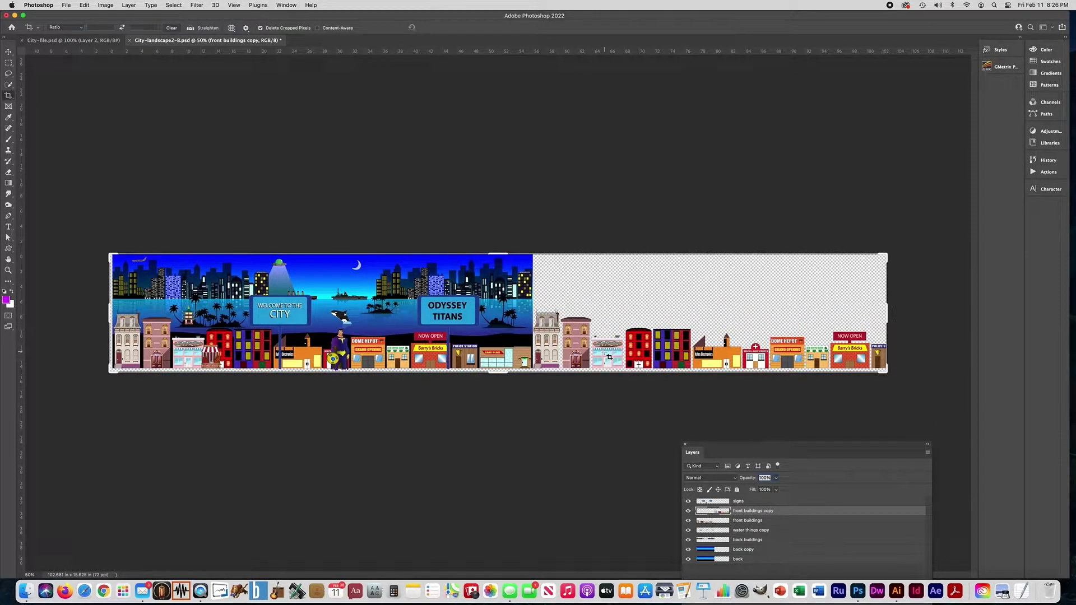
pyautogui.keyDown('shift'); pyautogui.click(740, 521); pyautogui.keyUp('shift')
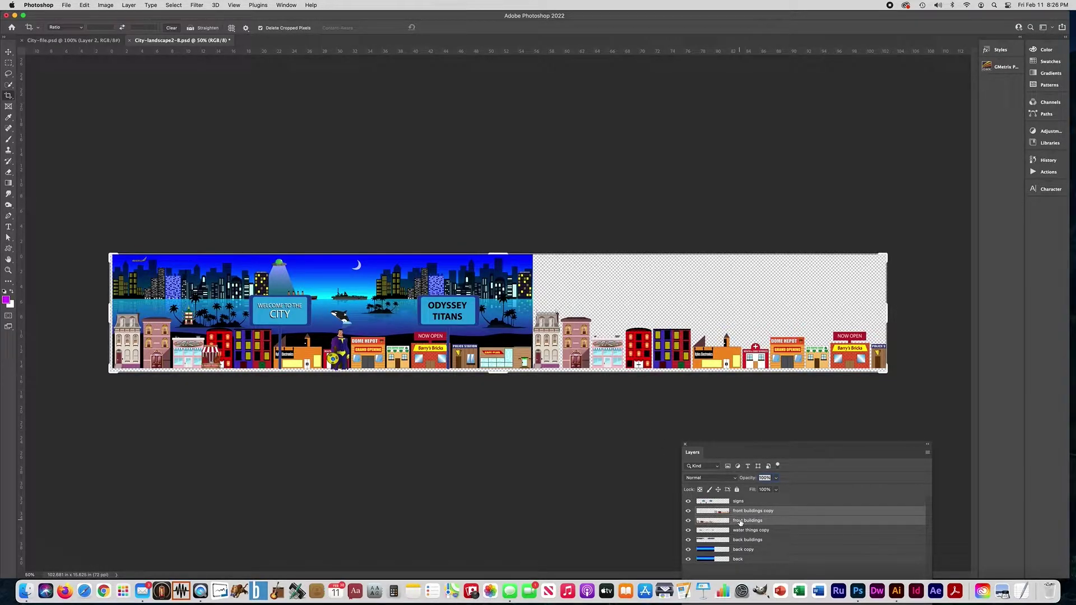
pyautogui.press('super+e')
# Step: Repeat the signs over the added front buildings by shifting a duplicate of the signs layer right and merging it with the original
pyautogui.click(741, 502)
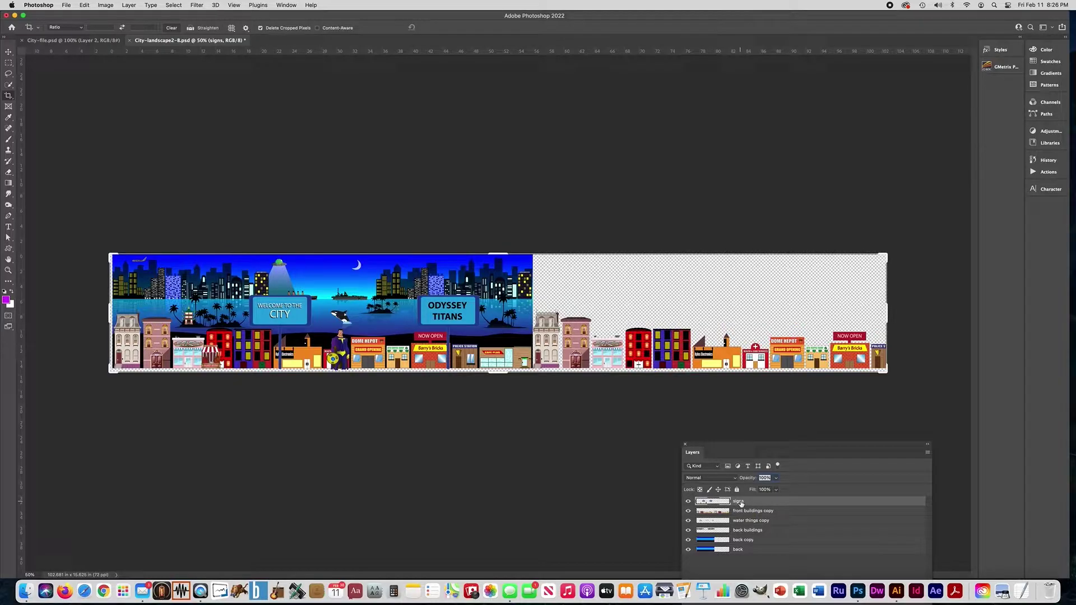
pyautogui.press('super+j')
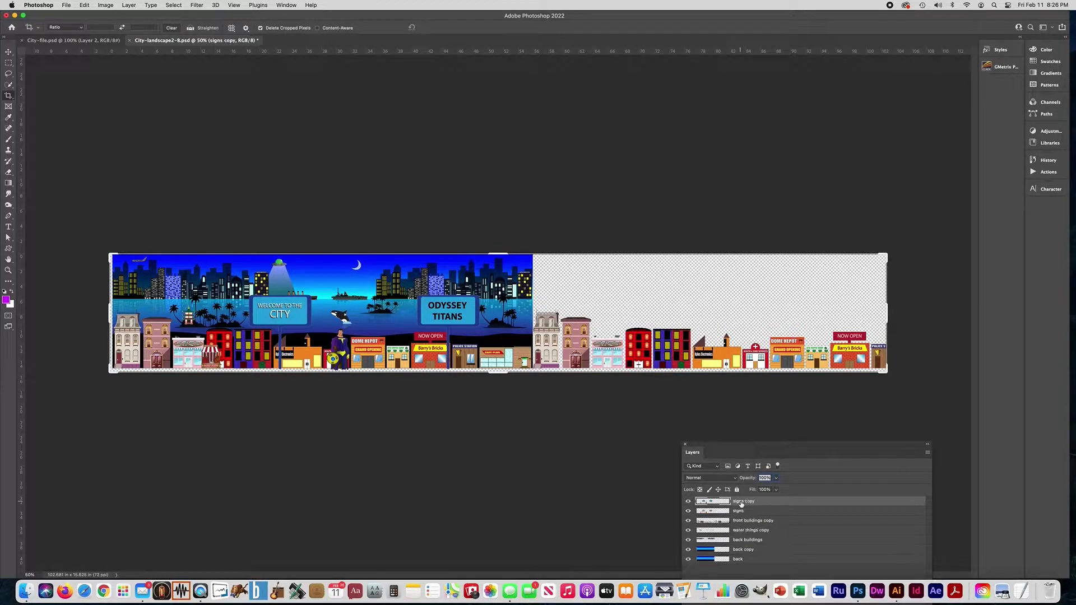
pyautogui.press('super+t')
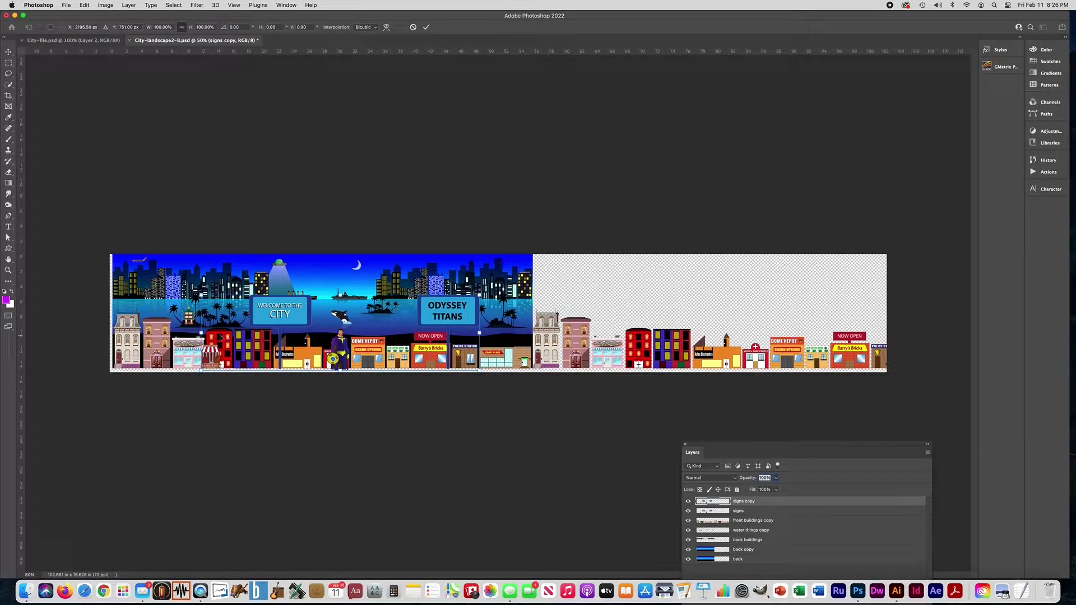
pyautogui.moveTo(272, 325); pyautogui.dragTo(615, 330)
pyautogui.press('Return')
pyautogui.press('c')
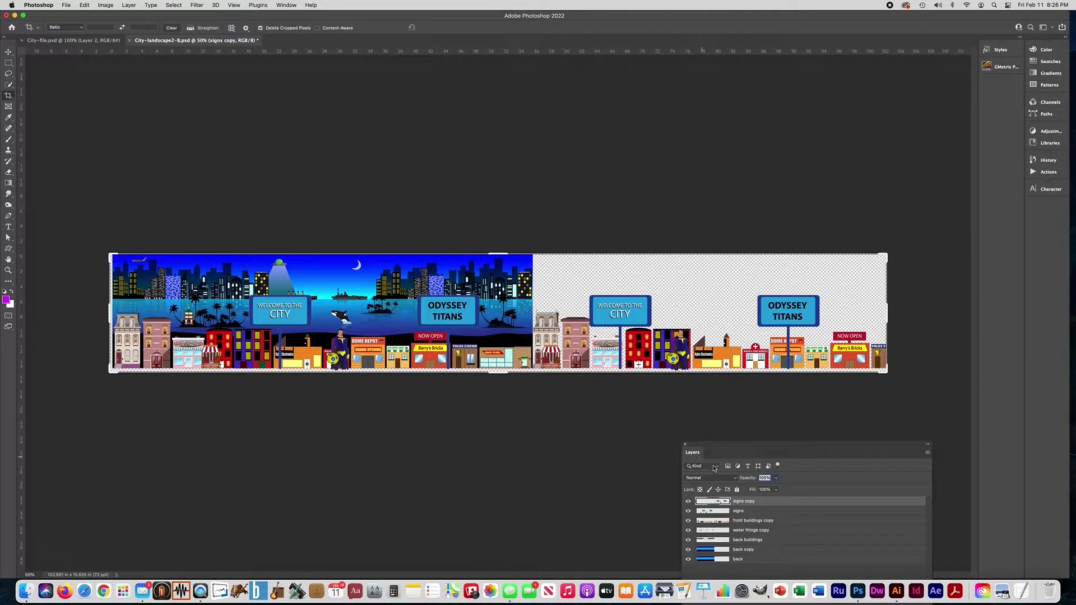
pyautogui.keyDown('shift'); pyautogui.click(743, 511); pyautogui.keyUp('shift')
pyautogui.press('super+e')
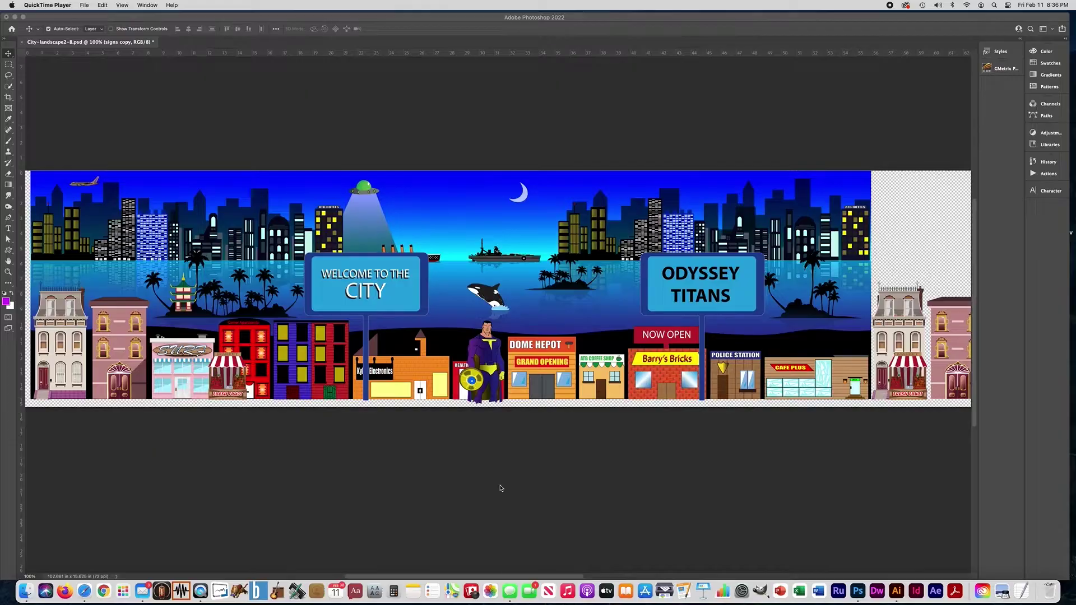
# Step: Merge the back and back copy layers into one layer
pyautogui.press('F7')
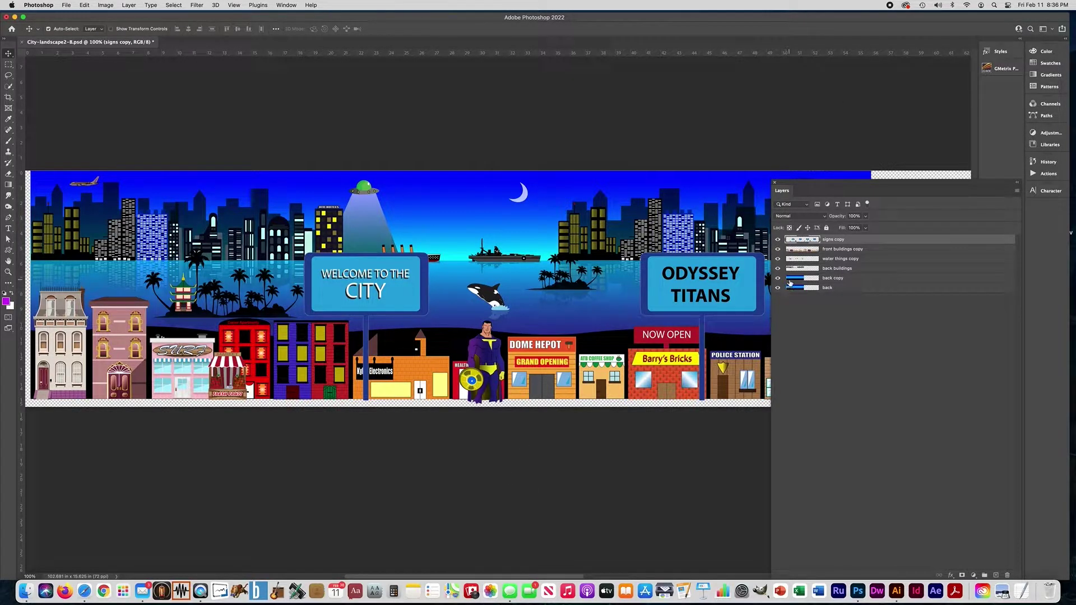
pyautogui.click(839, 288)
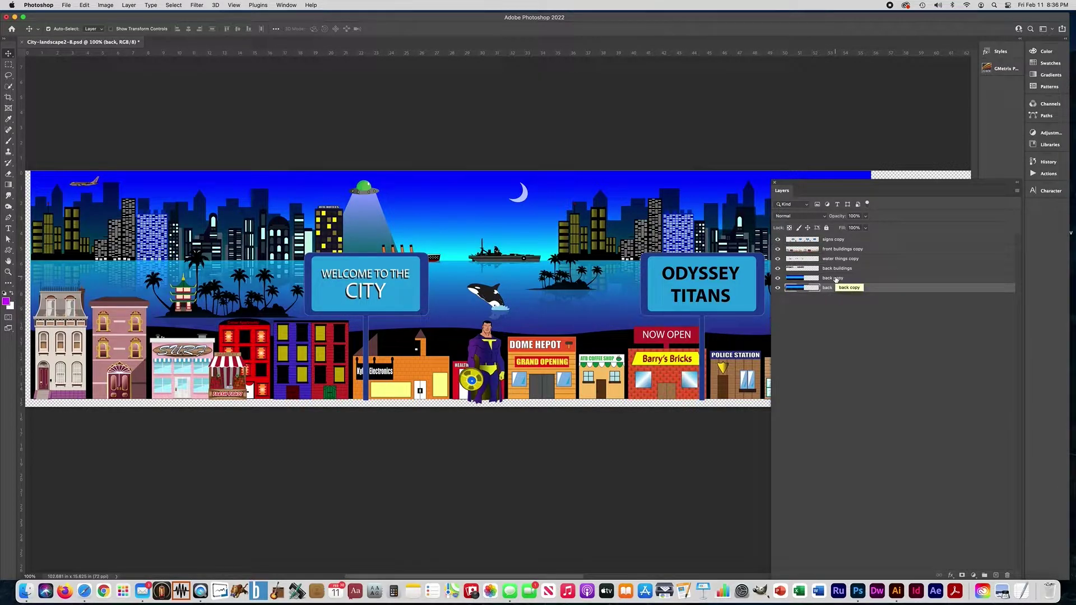
pyautogui.keyDown('shift'); pyautogui.click(836, 278); pyautogui.keyUp('shift')
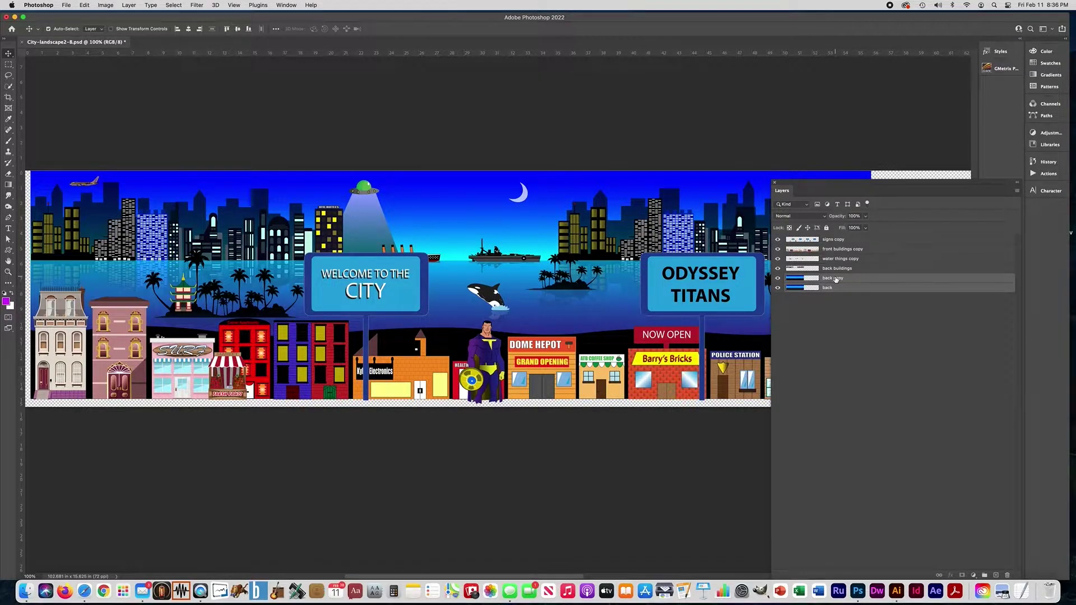
pyautogui.press('super+e')
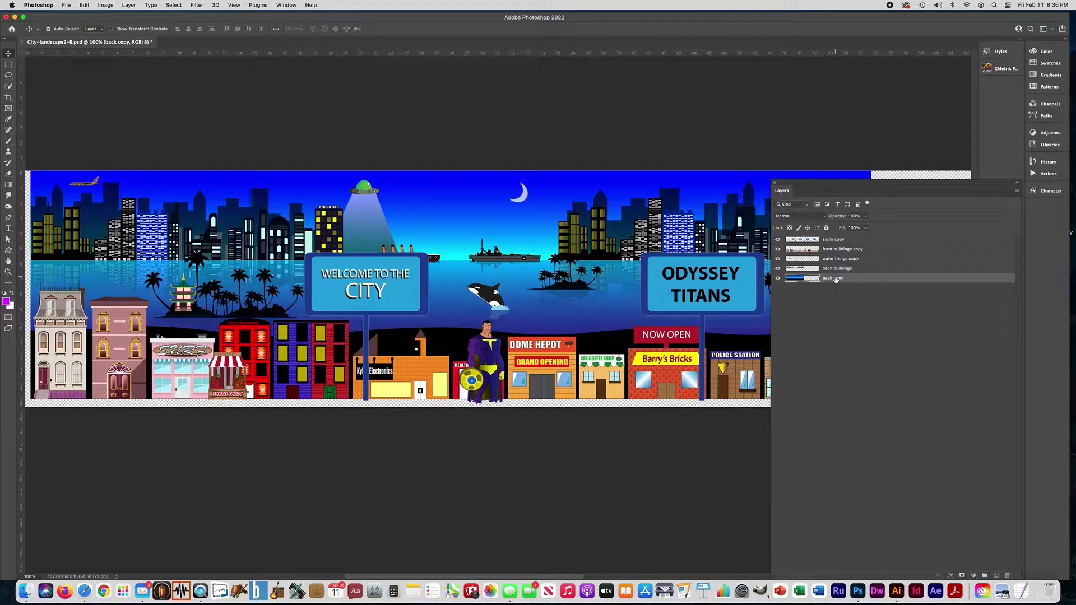
# Step: Check the contents of each layer from signs copy down to back copy by toggling its visibility off and on
pyautogui.click(777, 239)
pyautogui.click(778, 240)
pyautogui.click(777, 248)
pyautogui.click(777, 249)
pyautogui.click(777, 258)
pyautogui.click(777, 258)
pyautogui.click(777, 269)
pyautogui.click(777, 268)
pyautogui.click(778, 278)
pyautogui.click(777, 278)
# Step: Create a new document from the HDTV 1080p video preset with its guides hidden, and return to the City-landscape2-8 document
pyautogui.click(66, 5)
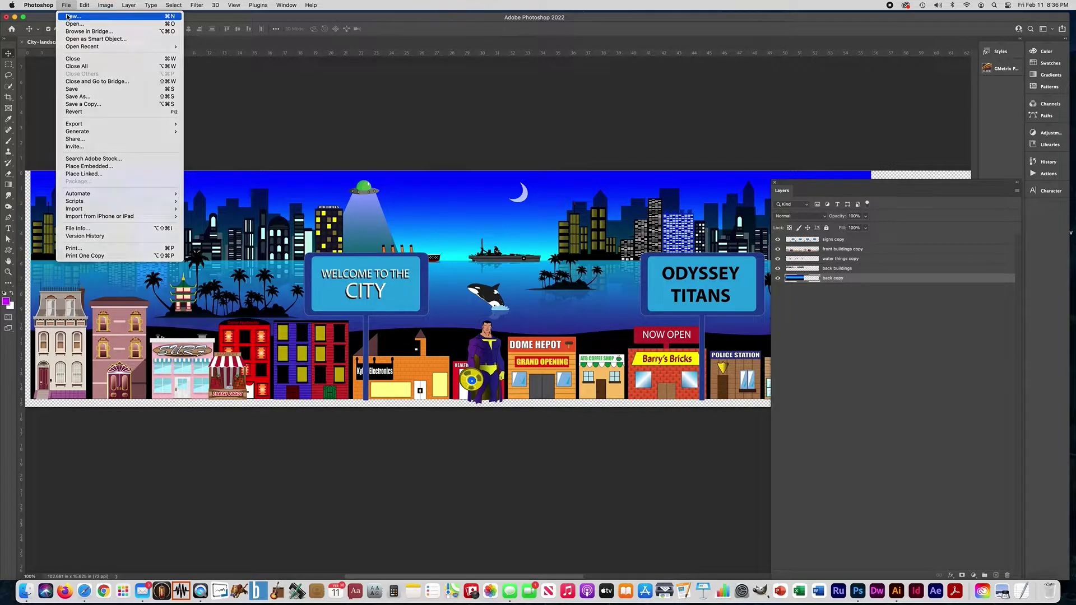
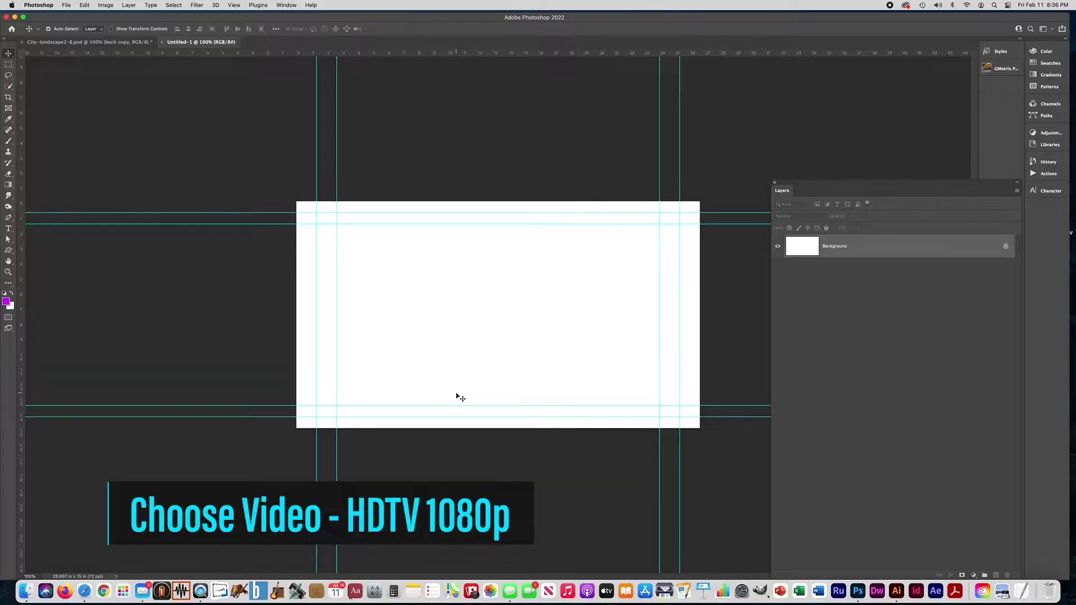
pyautogui.press('super+semicolon')
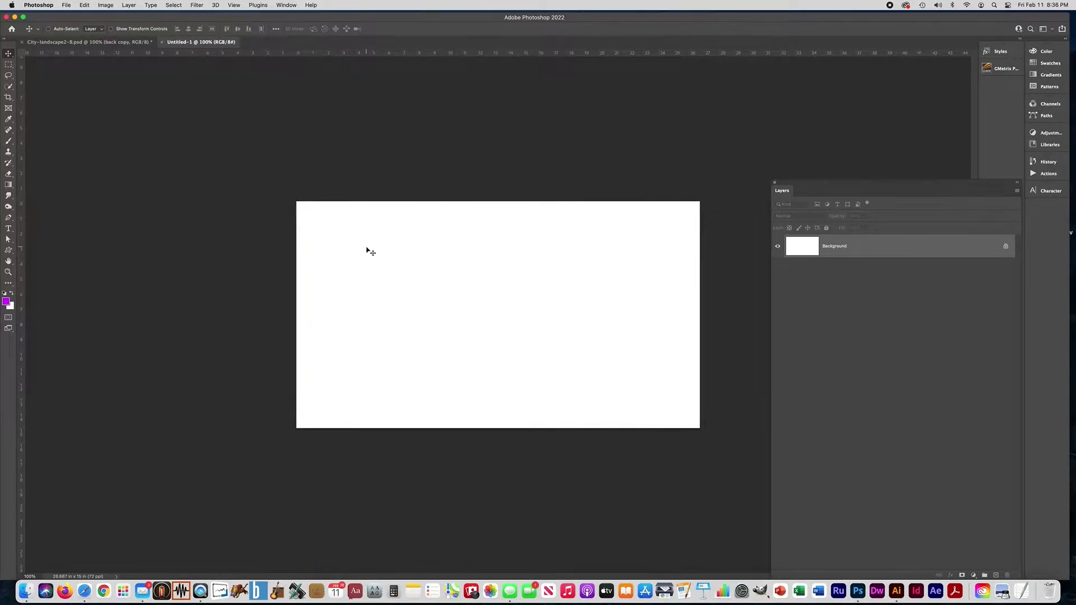
pyautogui.click(105, 45)
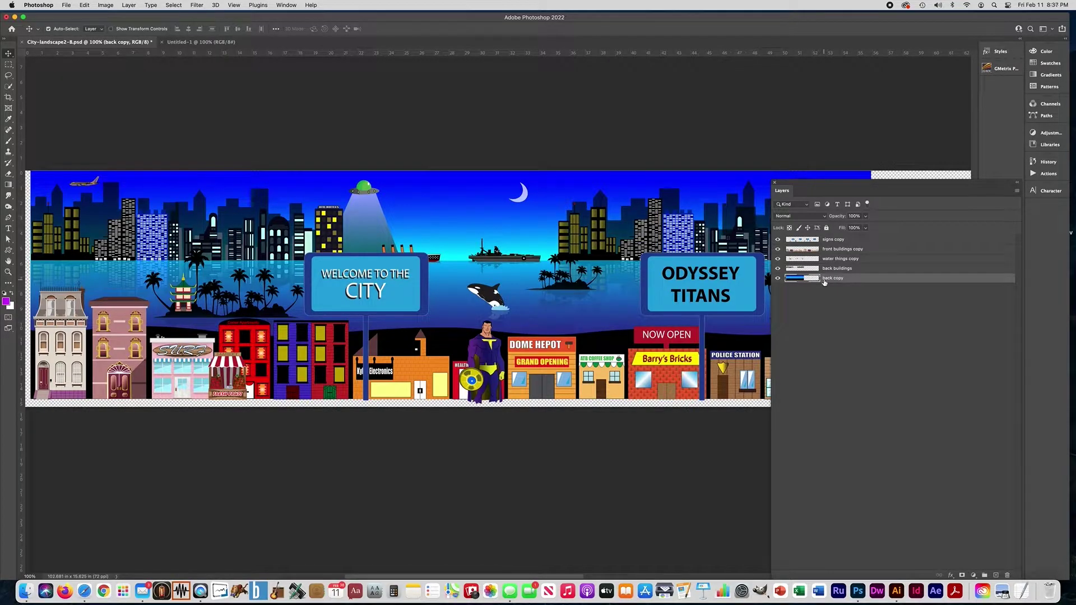
# Step: Copy the back copy layer into the untitled HDTV document and delete that document's white Background layer
pyautogui.keyDown('super'); pyautogui.click(806, 283); pyautogui.keyUp('super')
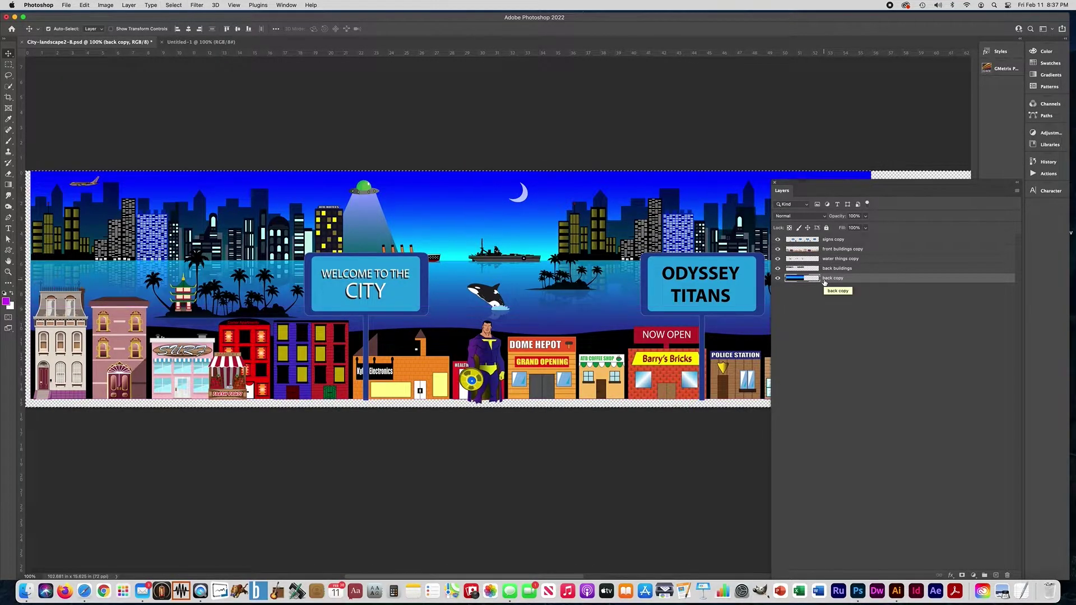
pyautogui.click(172, 43)
pyautogui.press('super+v')
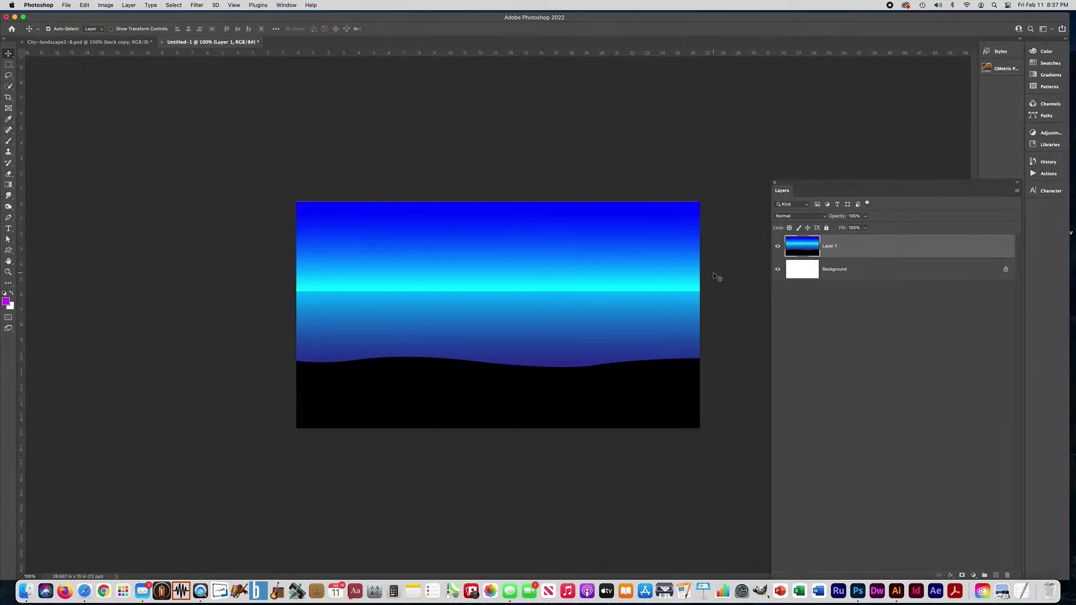
pyautogui.click(833, 270)
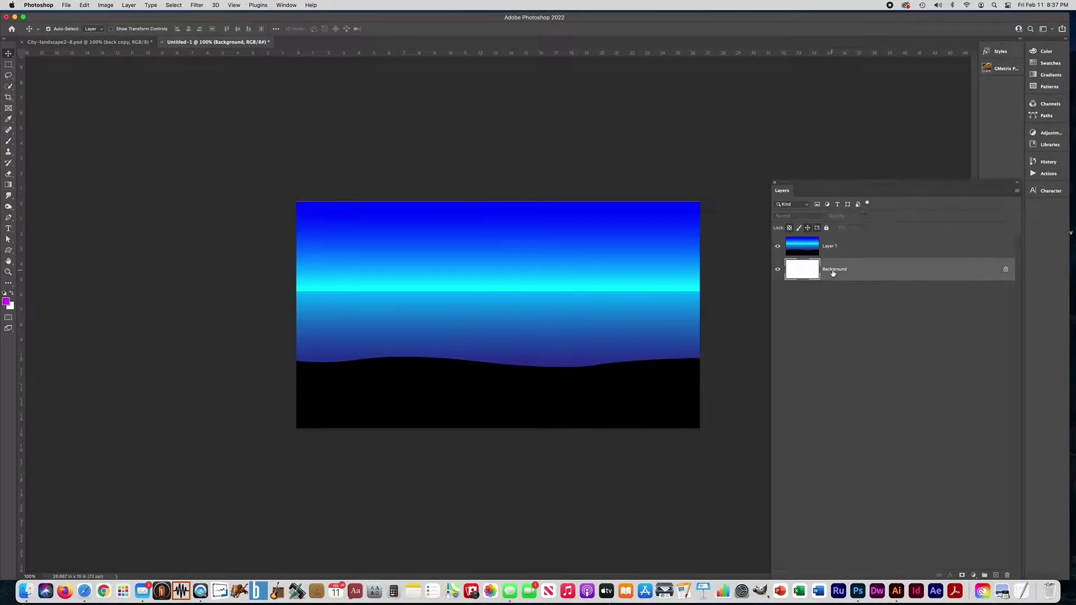
pyautogui.press('BackSpace')
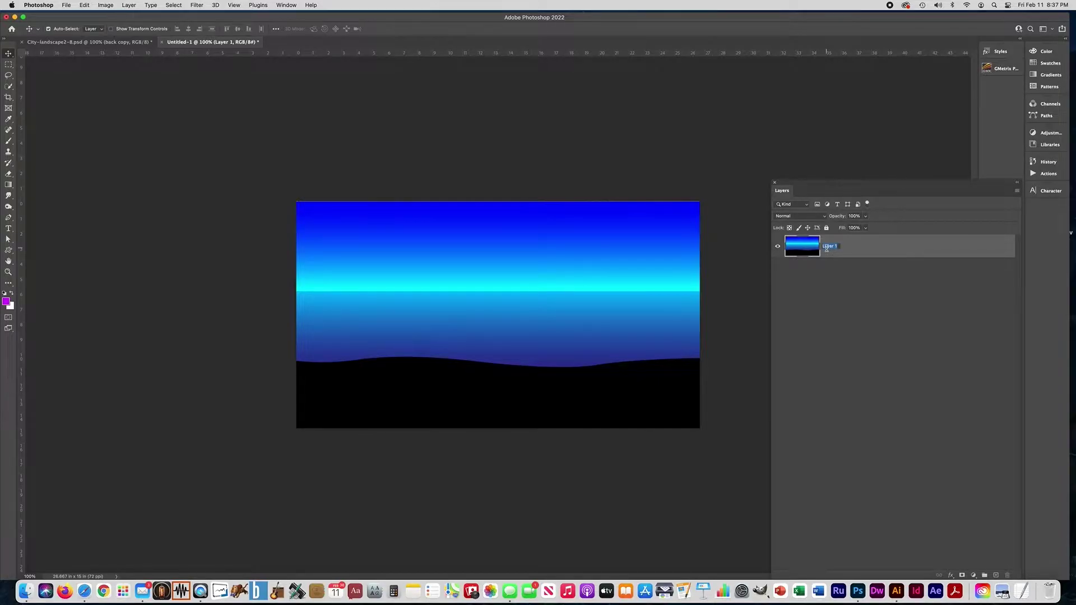
# Step: Rename the pasted background layer Back and stretch its upper edge slightly beyond the top of the canvas
pyautogui.write('BA')
pyautogui.press('Return')
pyautogui.press('super+t')
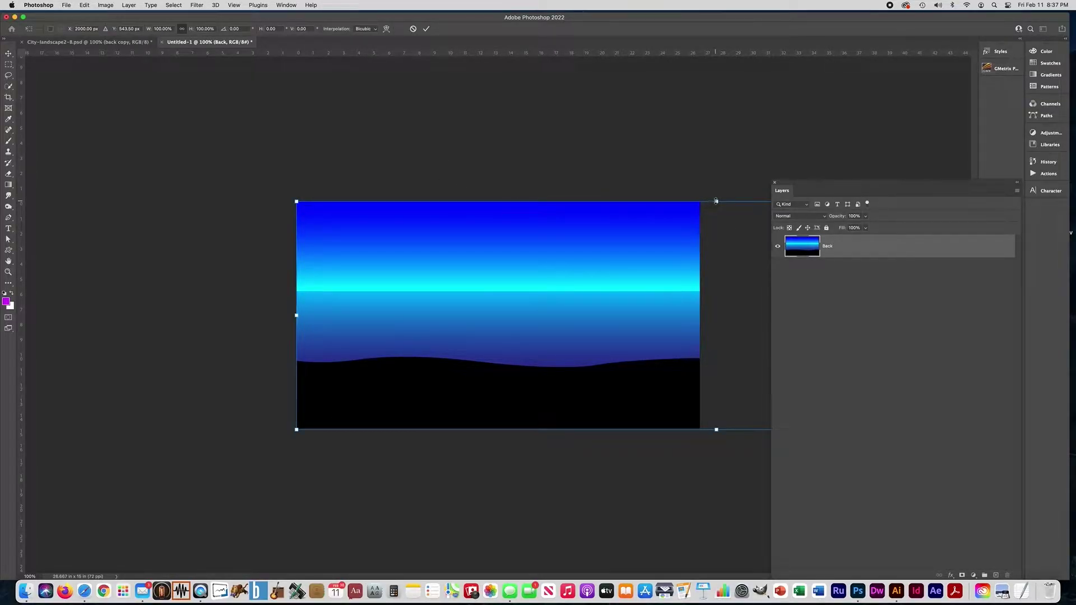
pyautogui.moveTo(715, 200); pyautogui.dragTo(716, 198)
pyautogui.press('Return')
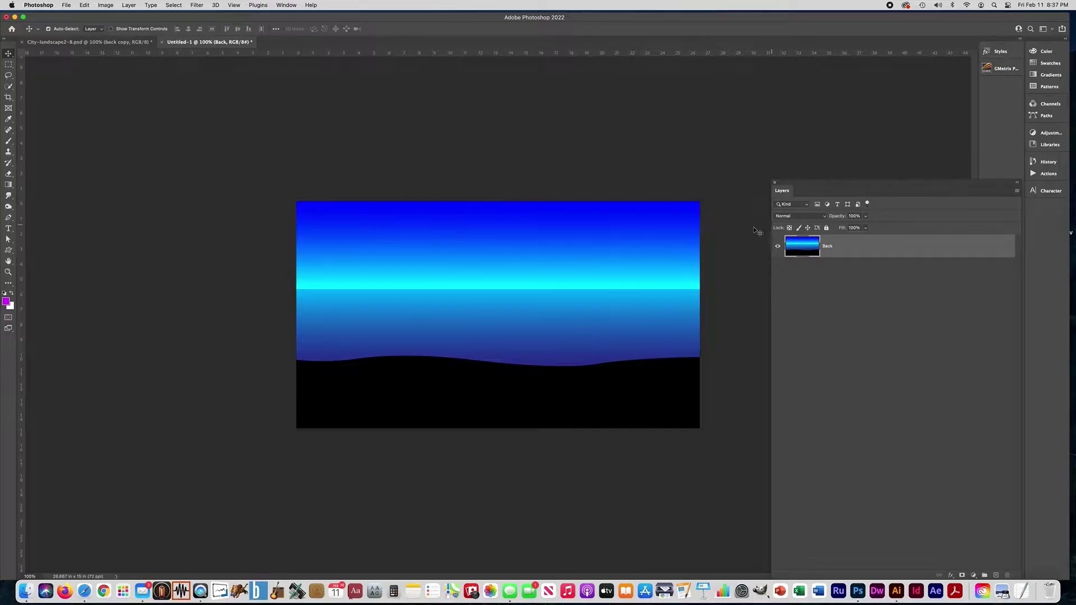
# Step: Copy the back buildings layer from City-landscape2-8 into the untitled HDTV document
pyautogui.click(89, 42)
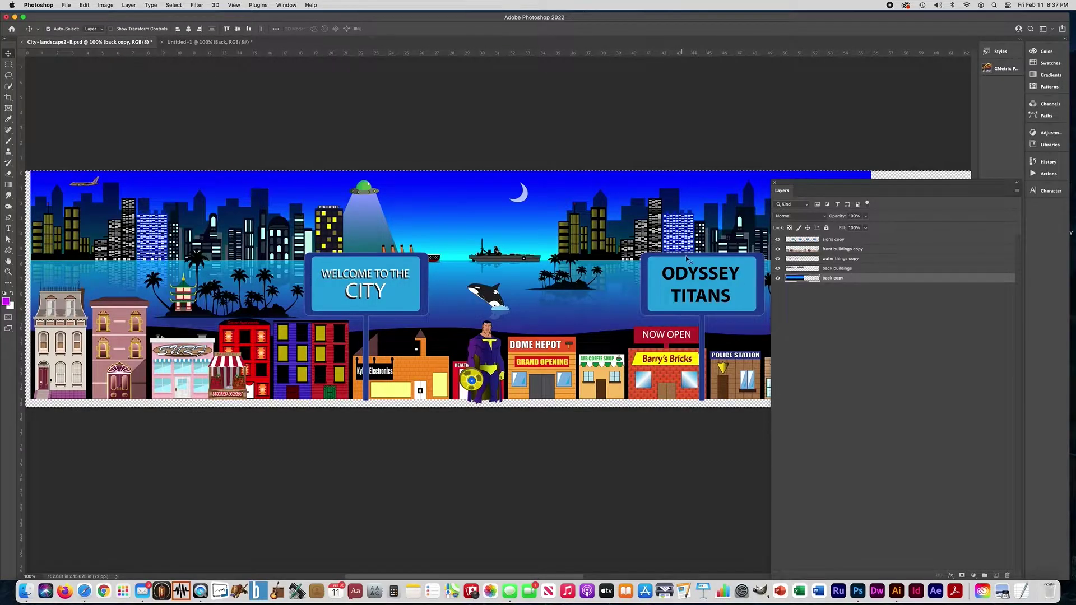
pyautogui.click(841, 270)
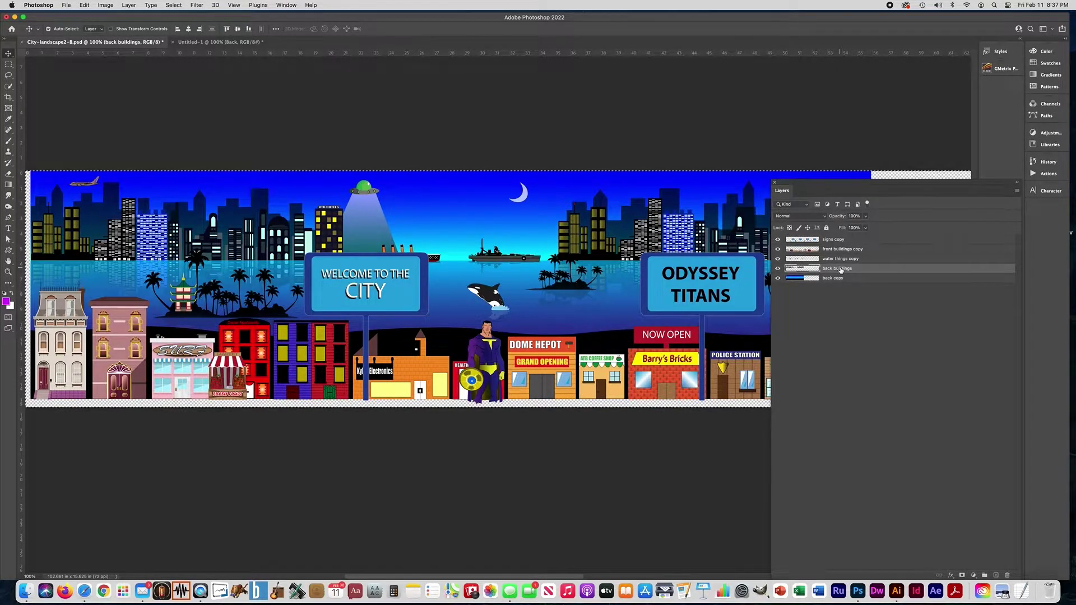
pyautogui.moveTo(842, 270); pyautogui.dragTo(398, 242)
# Step: Move the pasted skyline up so its waterline meets the horizon and its left edge aligns with the canvas, at Y 327 px
pyautogui.hotkey('ctrl', 't')
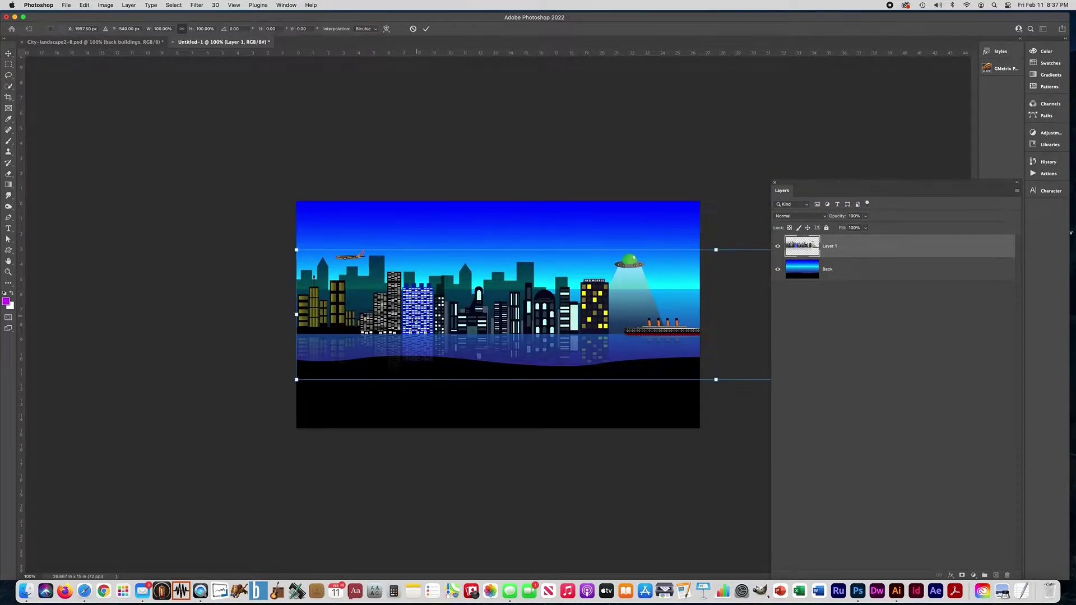
pyautogui.moveTo(414, 317); pyautogui.dragTo(415, 254)
pyautogui.hotkey('shift', 'Down')
pyautogui.press('Down')
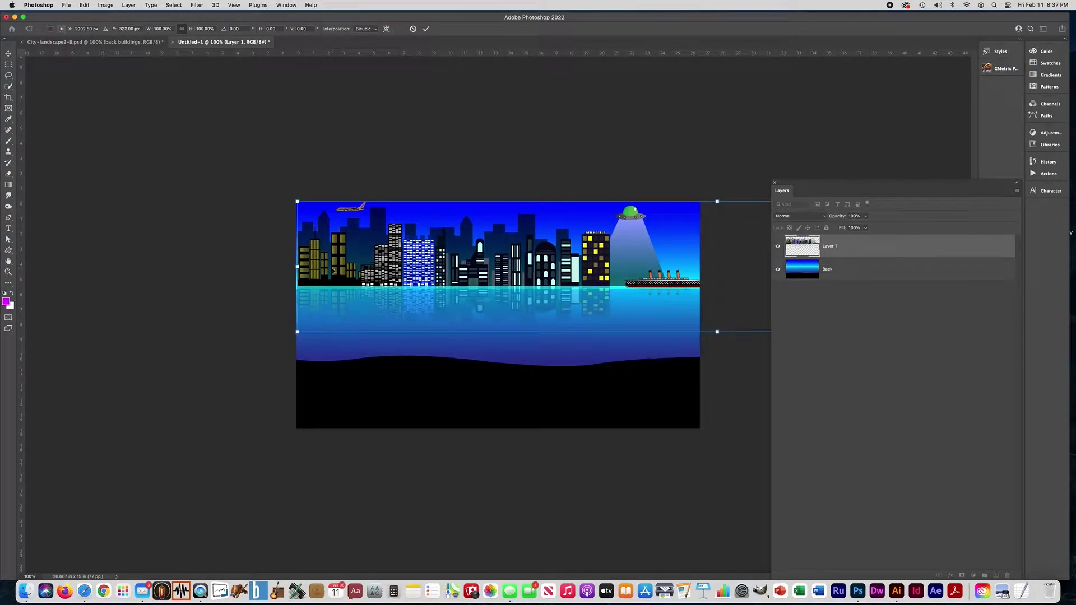
pyautogui.press('Down')
pyautogui.press('Down')
pyautogui.press('Down')
pyautogui.press('Down')
pyautogui.press('Down')
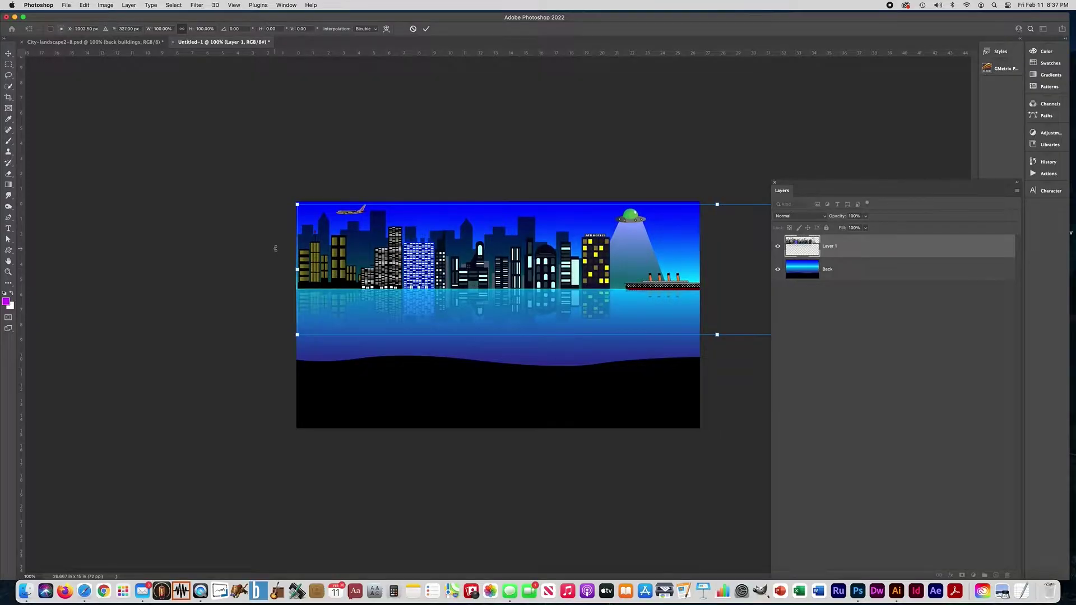
pyautogui.press('Left')
pyautogui.press('Left')
pyautogui.press('Left')
pyautogui.press('Left')
pyautogui.press('Left')
pyautogui.press('Left')
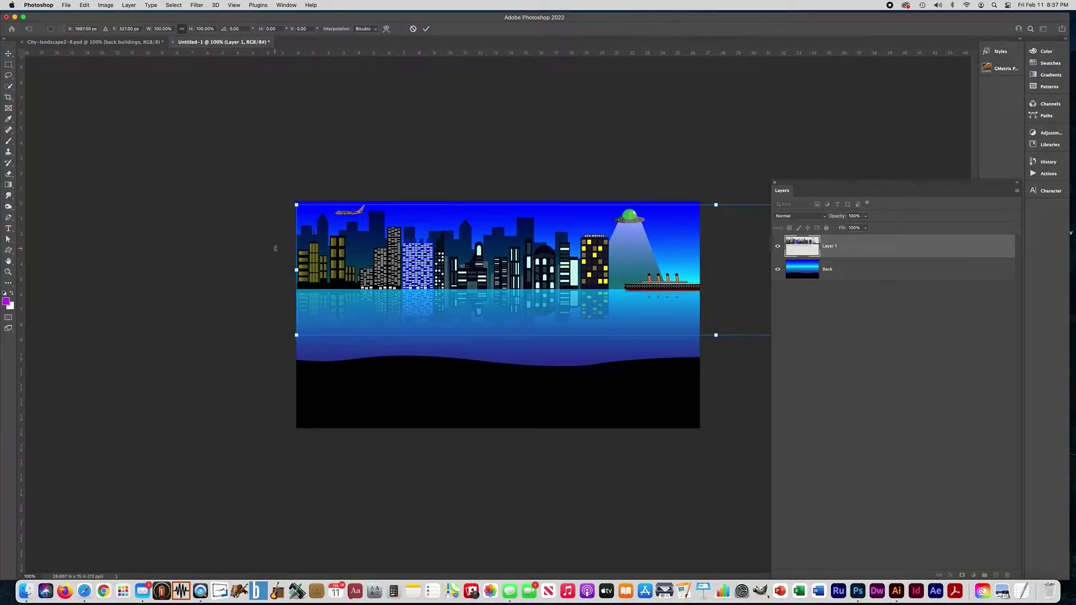
pyautogui.press('Return')
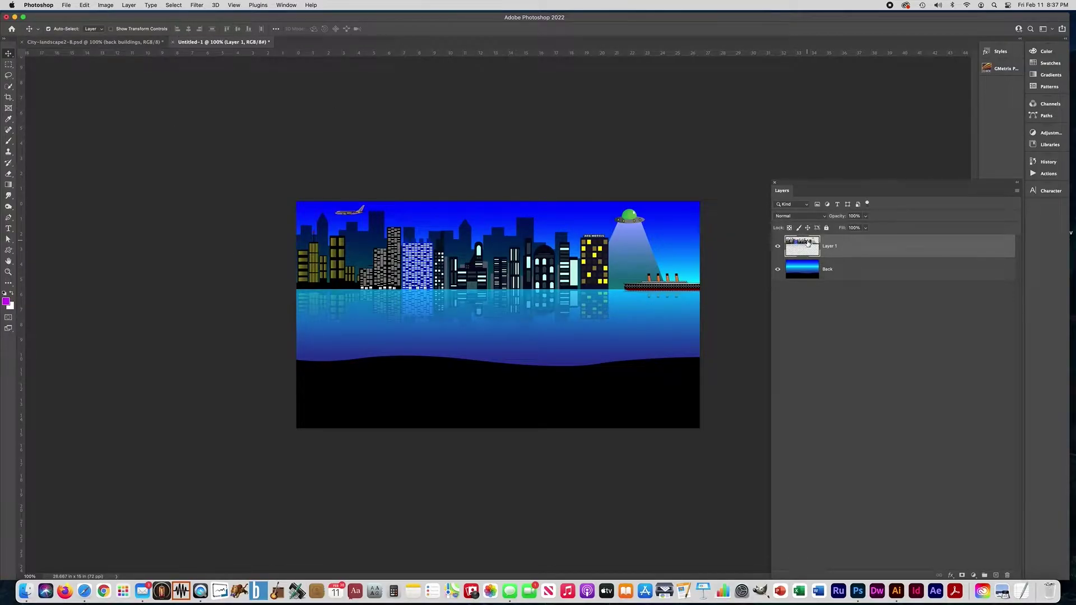
# Step: Rename the pasted skyline layer back buildings
pyautogui.doubleClick(831, 246)
pyautogui.write('back buildings')
pyautogui.press('Return')
# Step: Copy the water things copy layer from City-landscape2-8 into the untitled document and name it water things
pyautogui.click(95, 42)
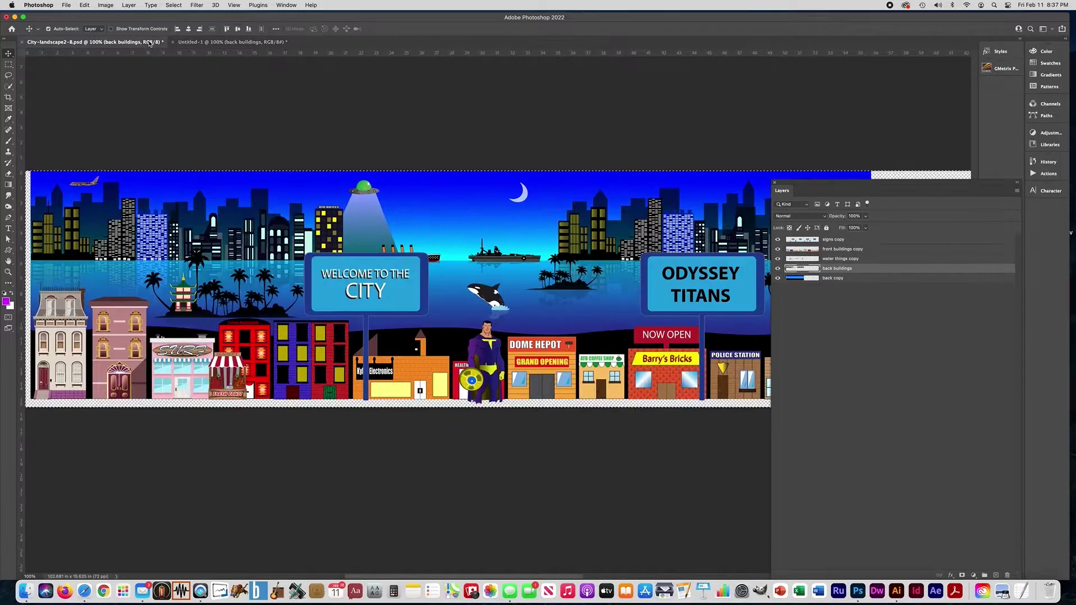
pyautogui.click(835, 260)
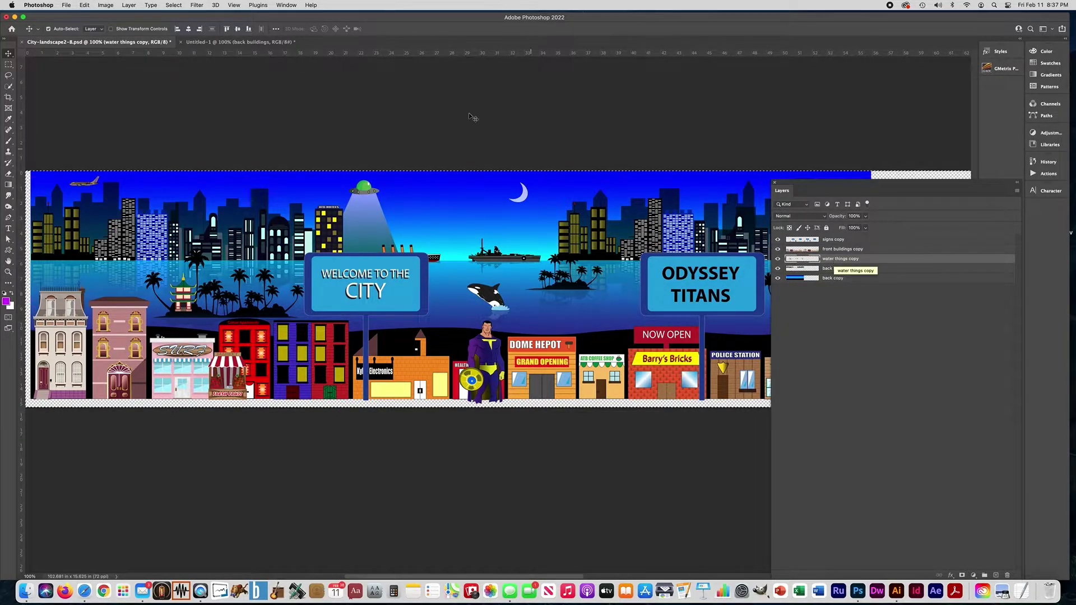
pyautogui.click(220, 44)
pyautogui.press('super+v')
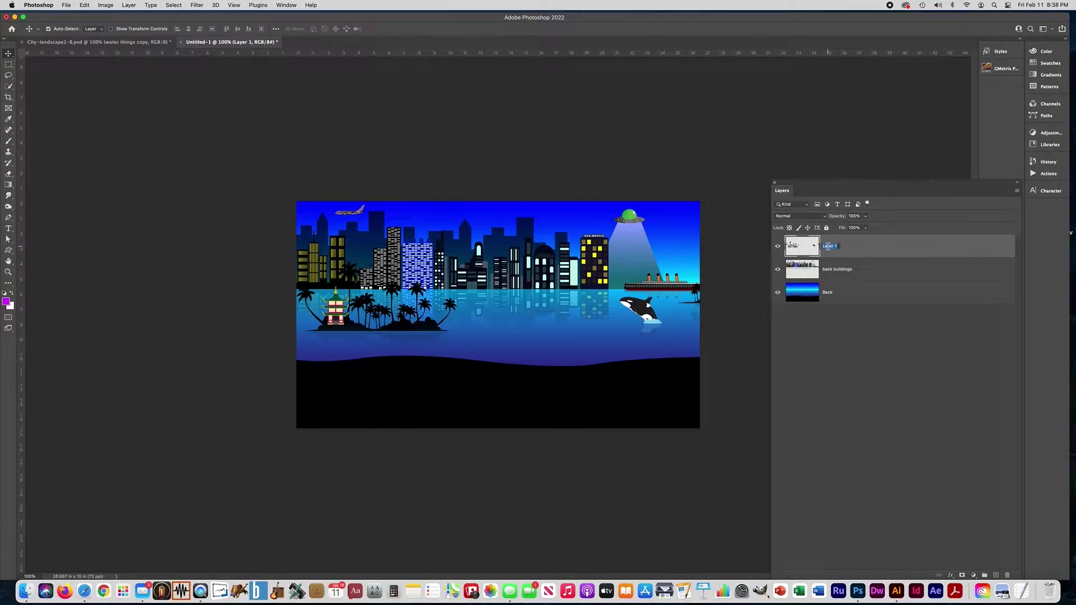
pyautogui.write('wat')
pyautogui.press('Return')
# Step: Move the water things layer right and slightly up so the palm island sits in the water in front of the skyline
pyautogui.press('super+t')
pyautogui.moveTo(405, 322); pyautogui.dragTo(440, 317)
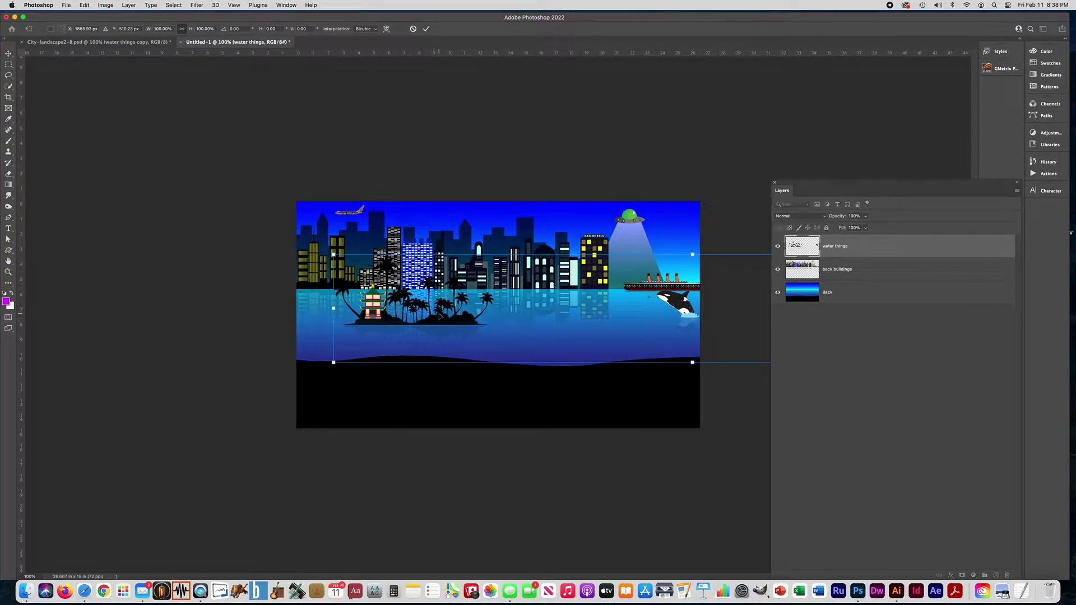
pyautogui.press('Return')
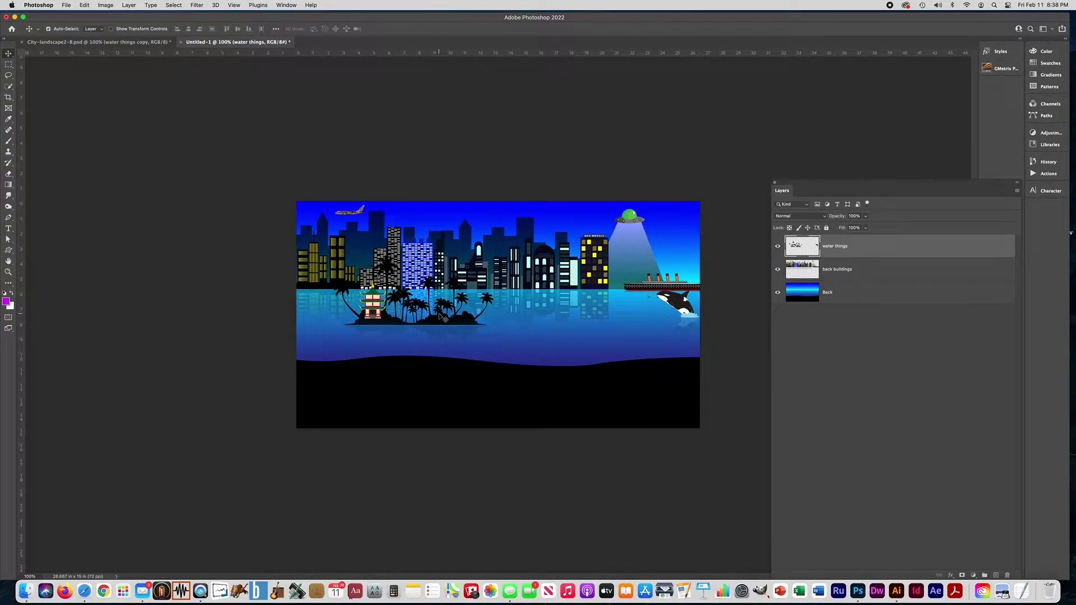
pyautogui.click(132, 42)
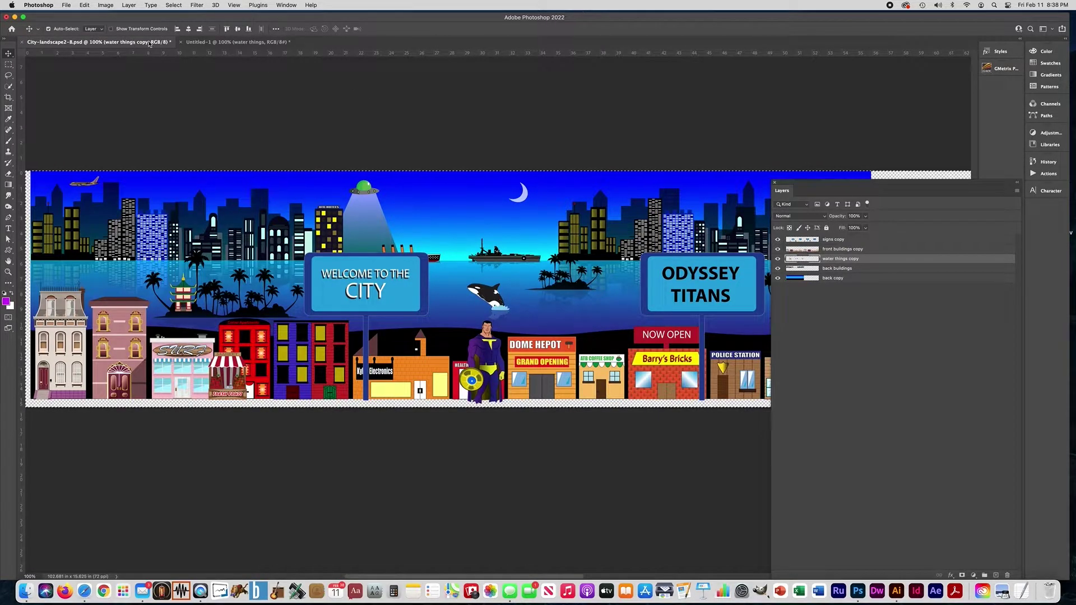
pyautogui.click(212, 42)
pyautogui.press('super+t')
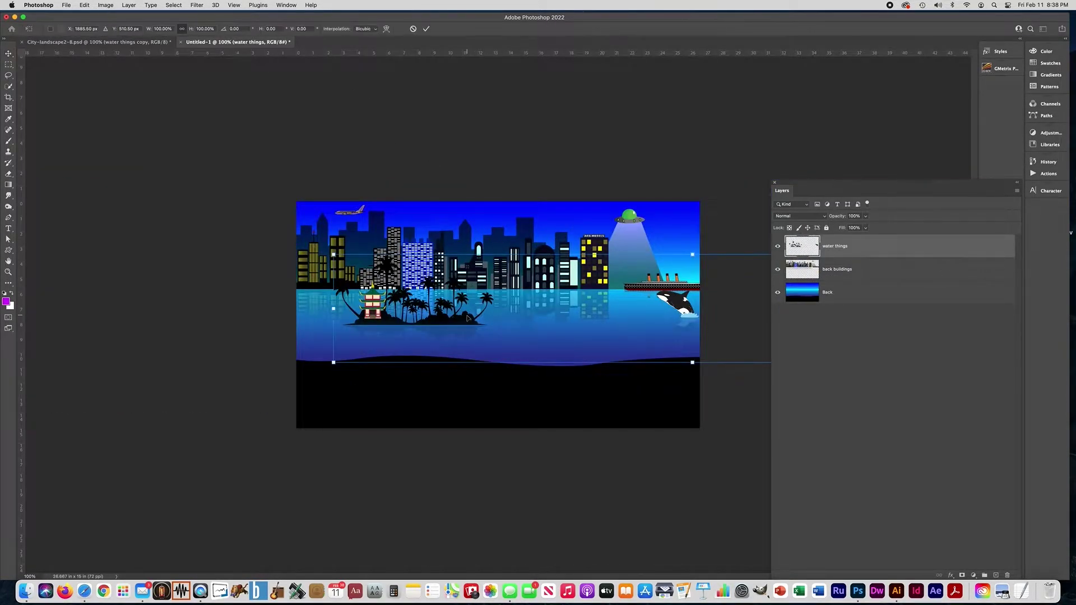
pyautogui.moveTo(470, 319); pyautogui.dragTo(495, 319)
pyautogui.press('Return')
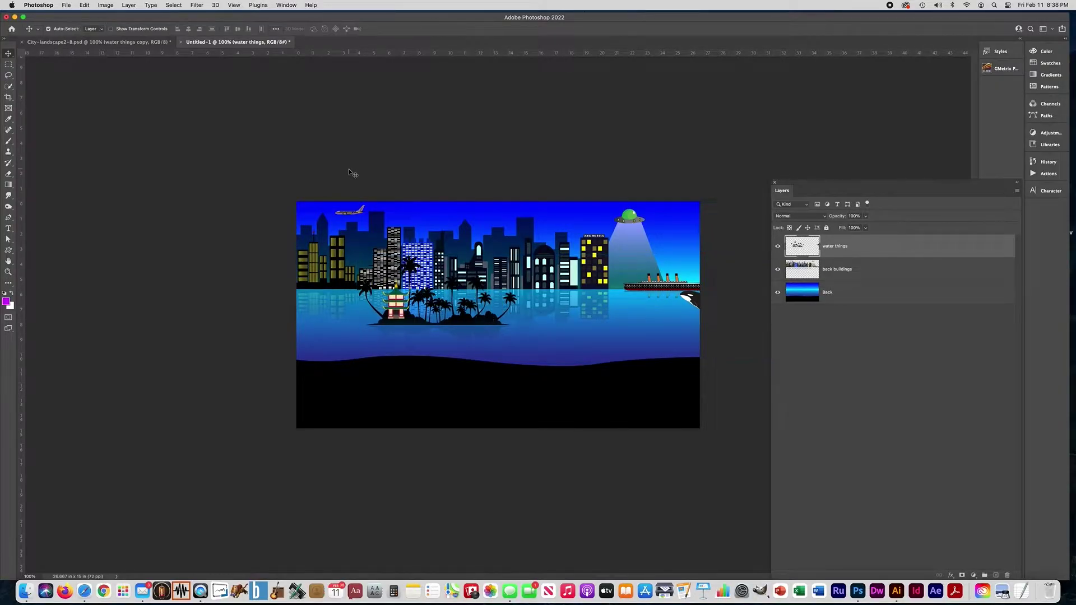
# Step: Copy the front buildings copy layer from City-landscape2-8 into the untitled HDTV document
pyautogui.click(95, 42)
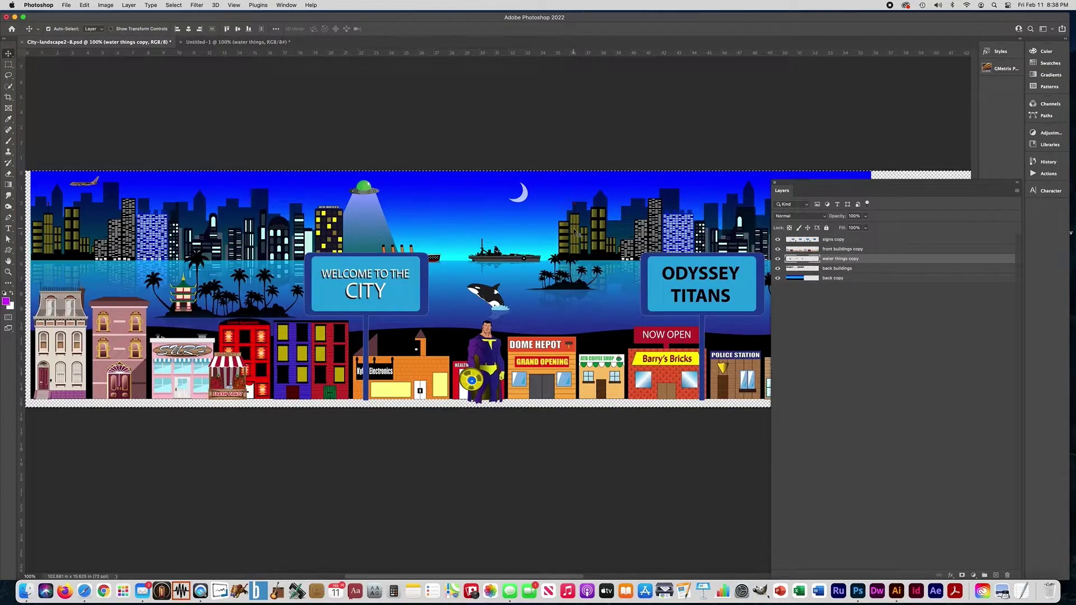
pyautogui.click(827, 251)
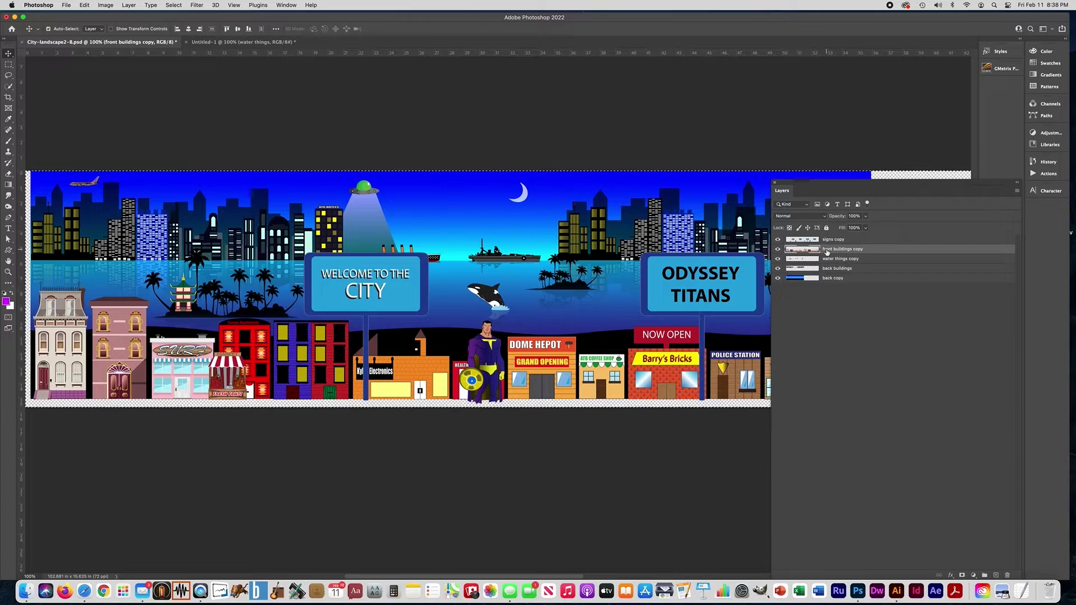
pyautogui.moveTo(827, 251); pyautogui.dragTo(230, 168)
# Step: Move the pasted front buildings down to the canvas's lower edge and rename their layer front building
pyautogui.press('super+t')
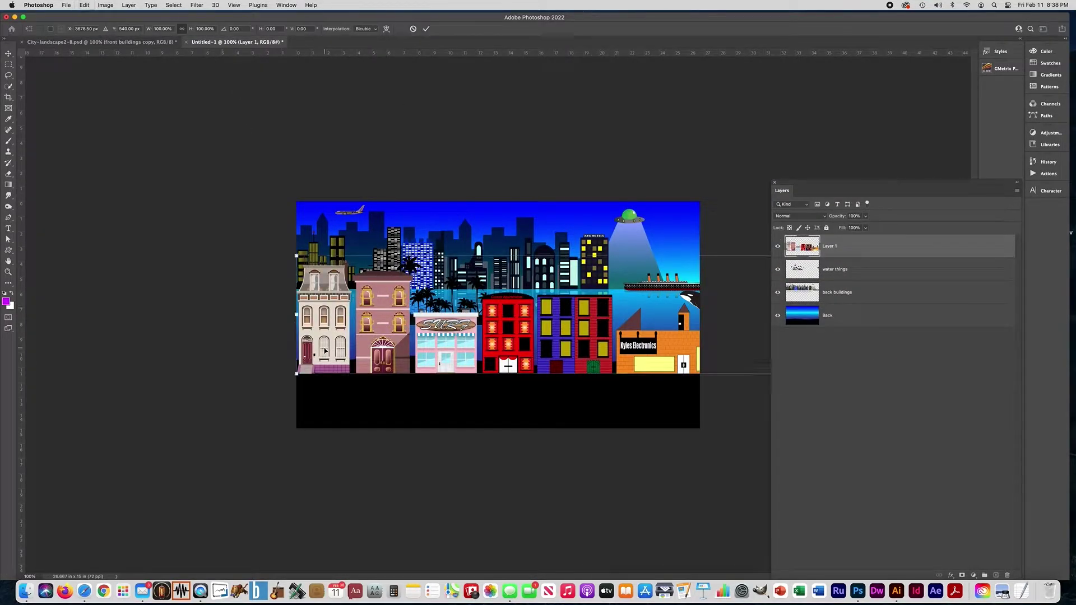
pyautogui.moveTo(325, 351); pyautogui.dragTo(328, 408)
pyautogui.press('Return')
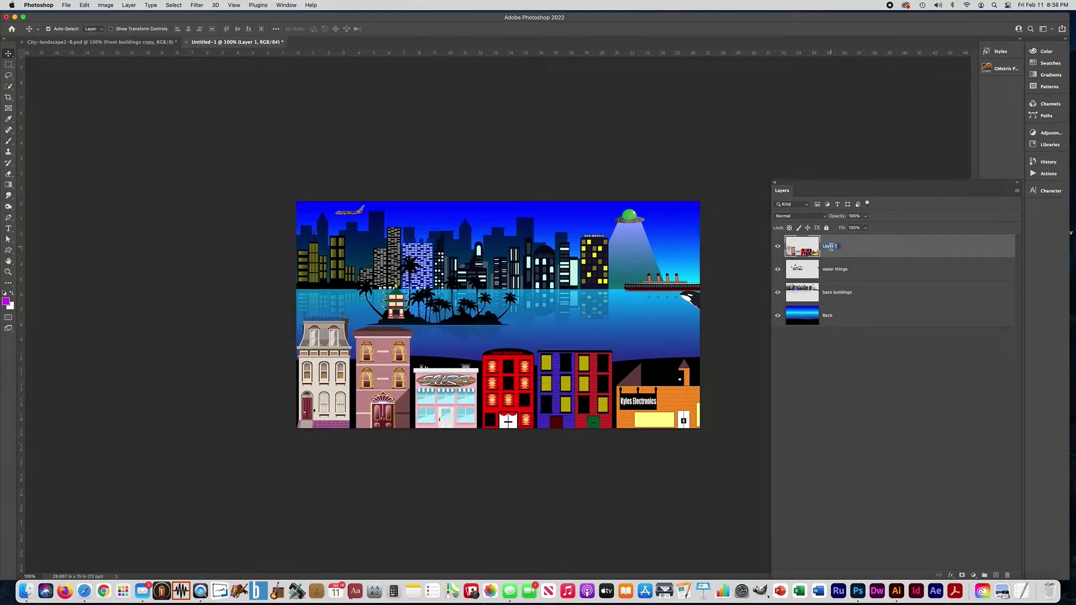
pyautogui.press('BackSpace')
pyautogui.press('Return')
# Step: Copy the signs copy layer from City-landscape2-8 into the untitled document and name it signs
pyautogui.click(103, 42)
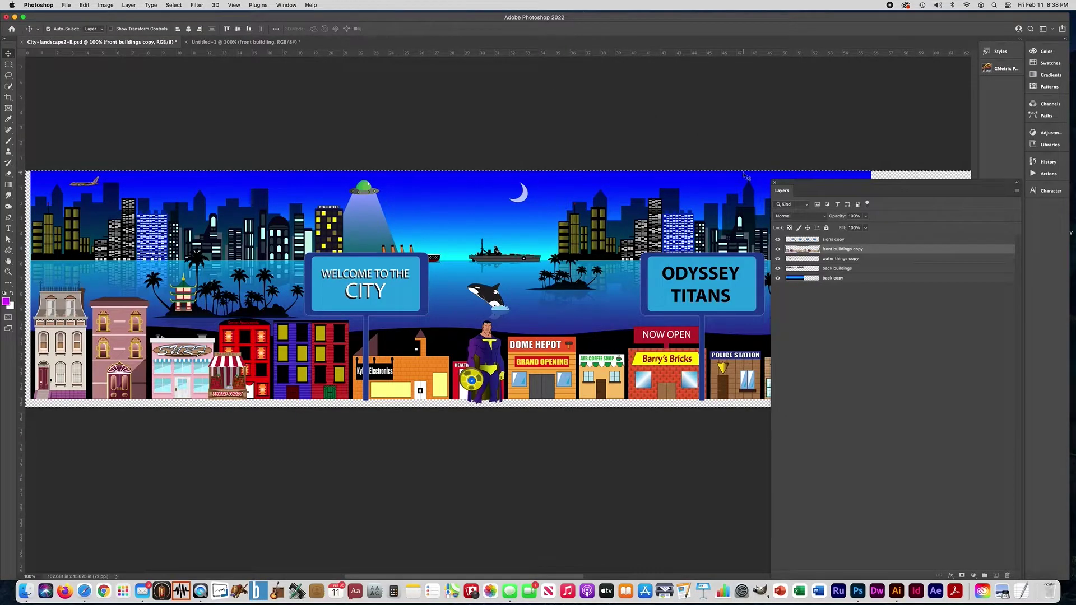
pyautogui.click(835, 240)
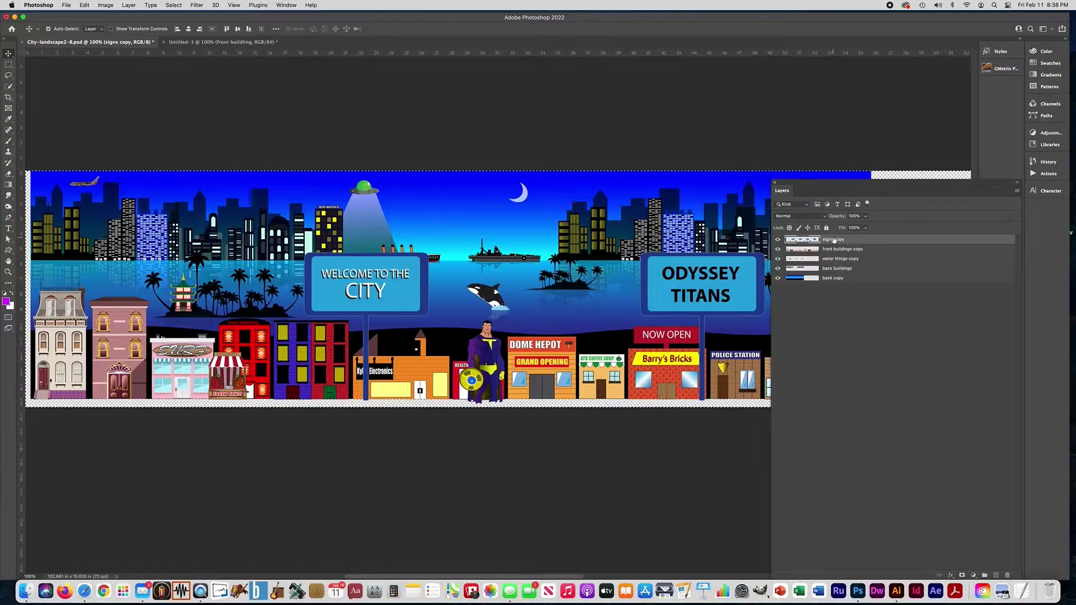
pyautogui.click(184, 43)
pyautogui.press('super+v')
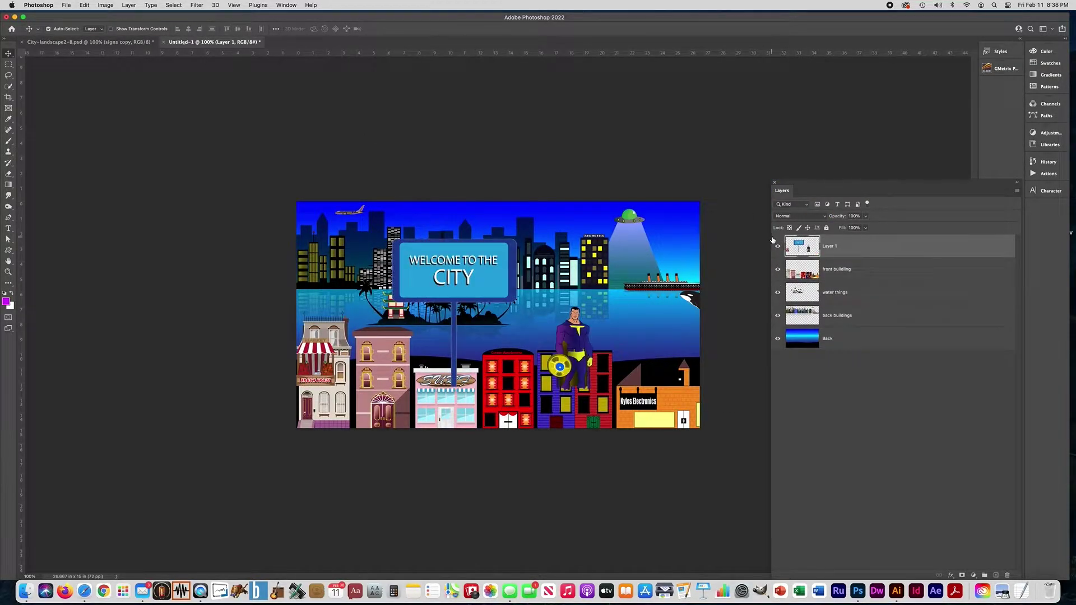
pyautogui.write('signs')
pyautogui.press('Return')
# Step: Move the signs layer right and down so the striped-awning stand rests at the canvas's lower edge beside the surf shop
pyautogui.press('super+t')
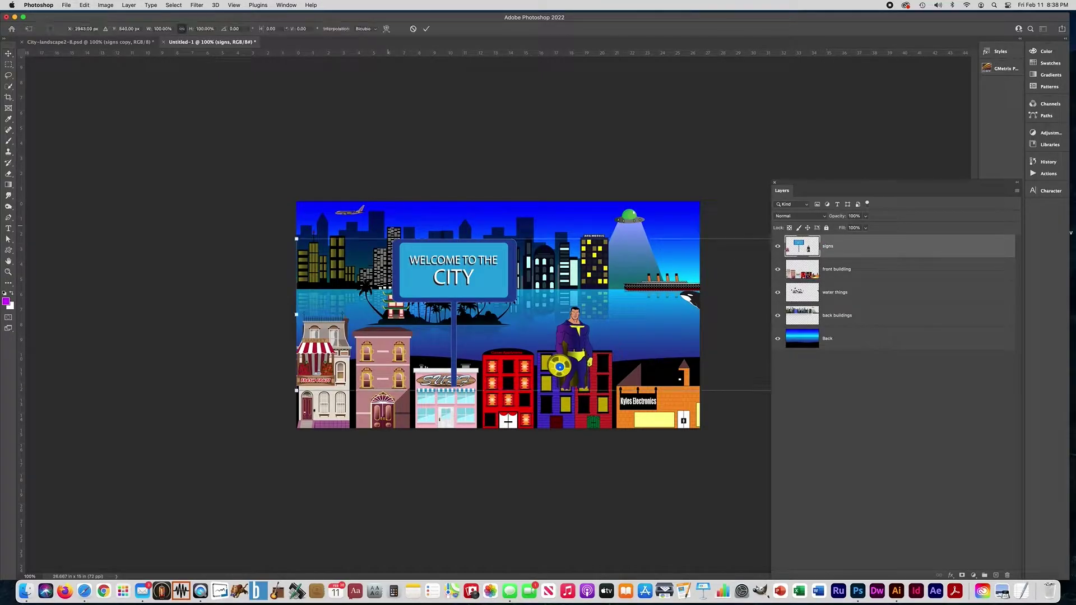
pyautogui.moveTo(439, 280); pyautogui.dragTo(600, 325)
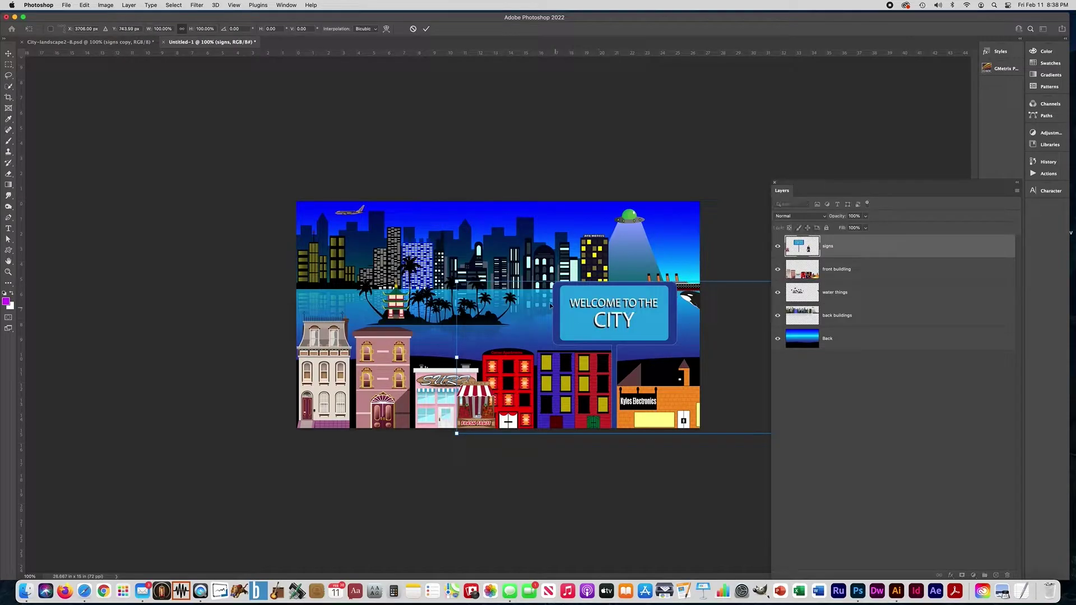
pyautogui.press('Return')
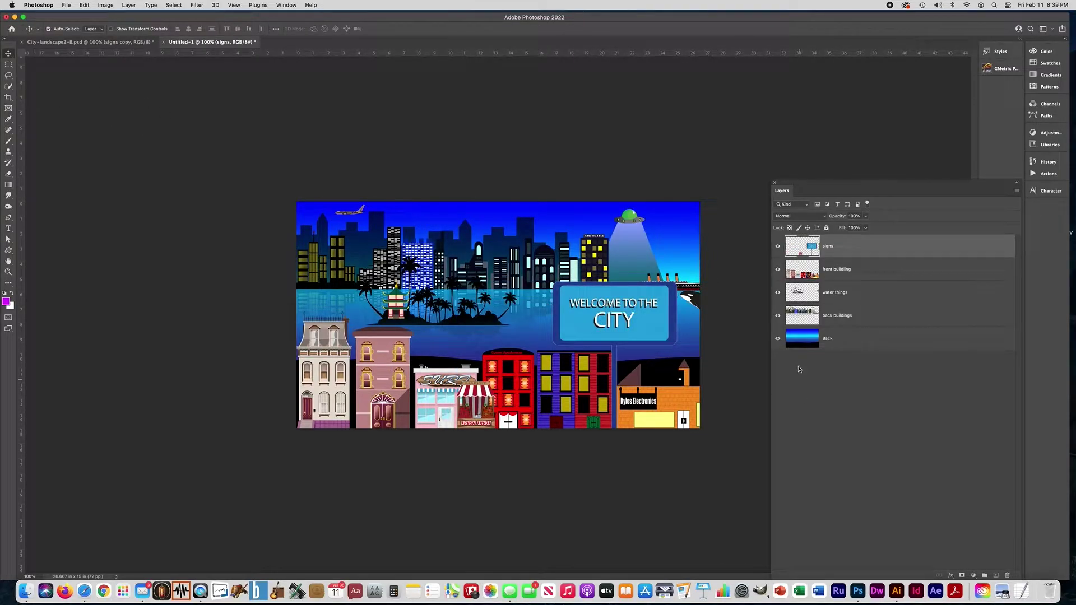
# Step: Move the layer list clear of the screen bottom and add a Gradient Map adjustment layer above the signs layer
pyautogui.moveTo(839, 183); pyautogui.dragTo(845, 103)
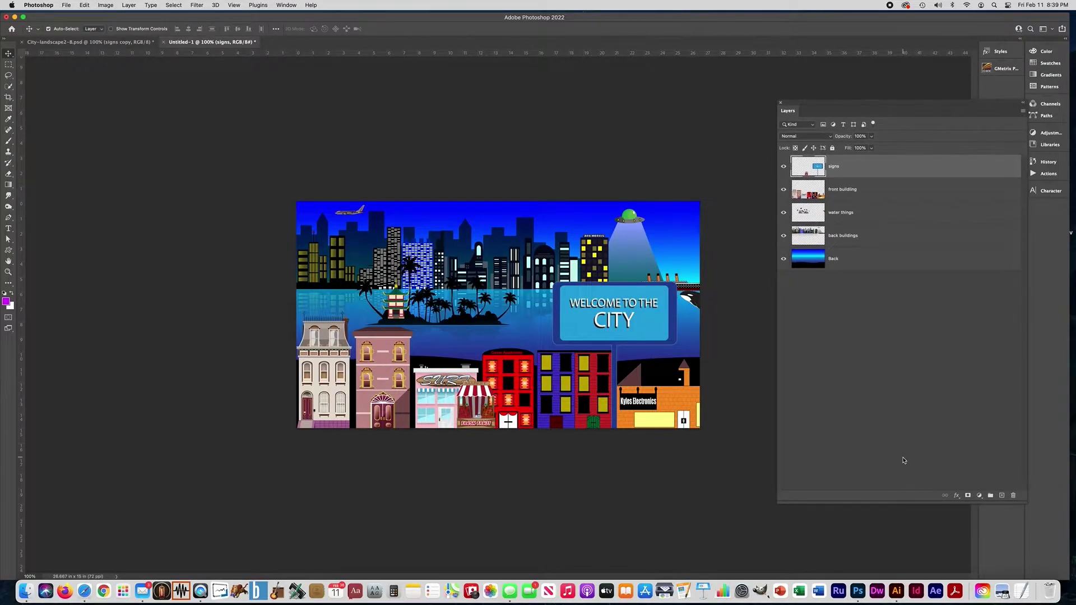
pyautogui.click(978, 496)
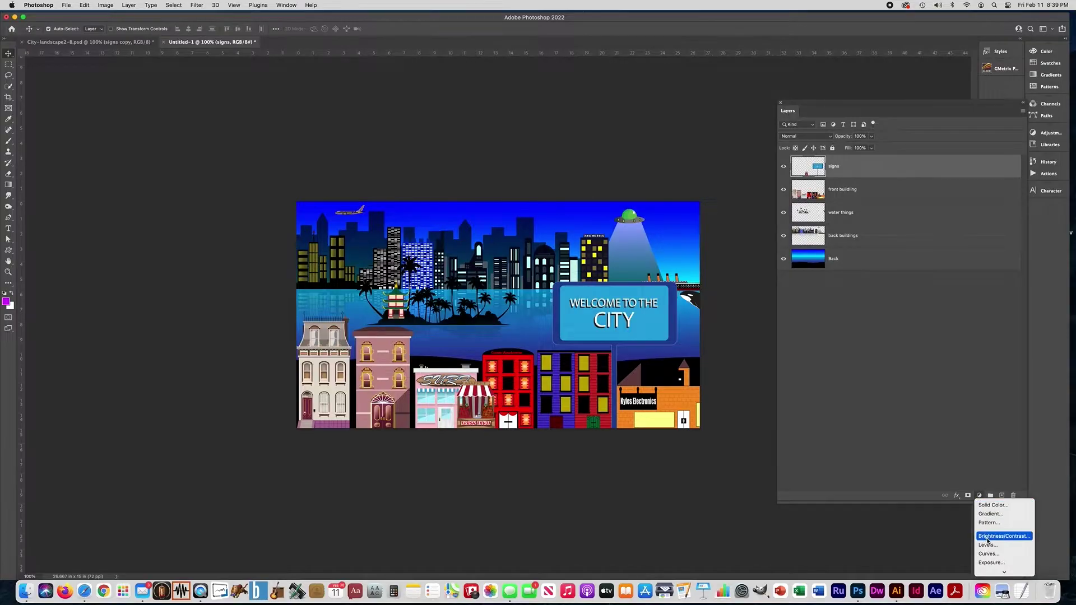
pyautogui.scroll(-3, 988, 541)
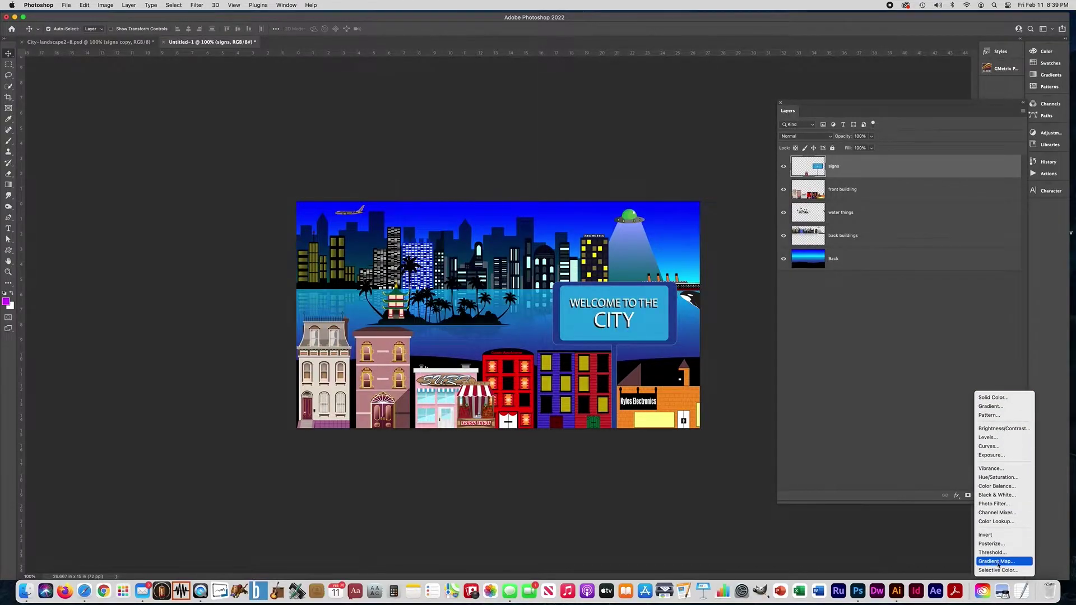
pyautogui.click(995, 561)
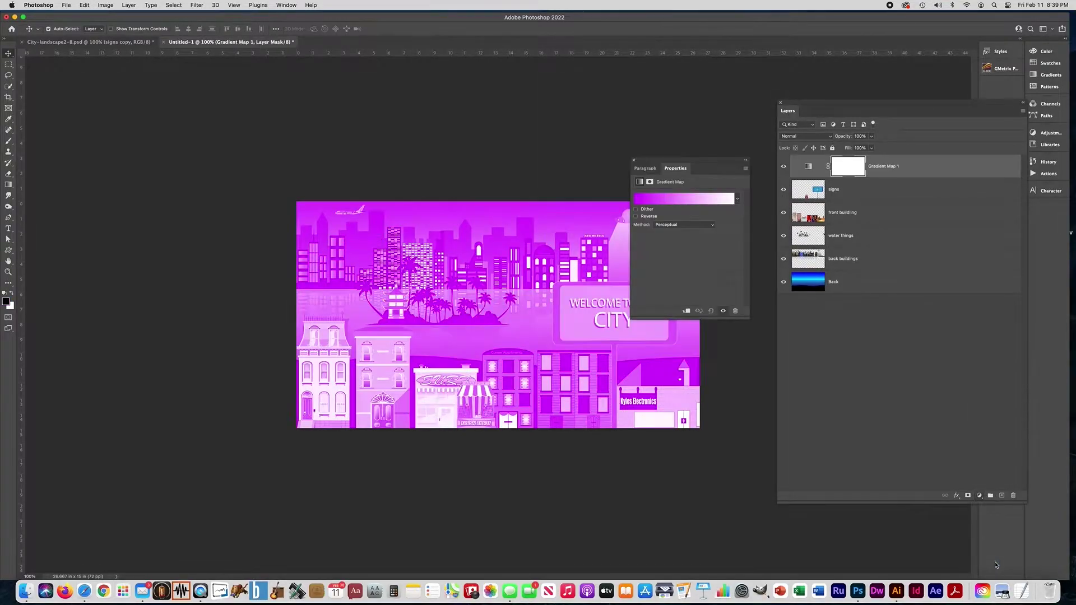
# Step: Apply the Purple_21 preset to the gradient map and recolour its first stop dark navy with hue 244, saturation 97 and brightness 34
pyautogui.click(737, 199)
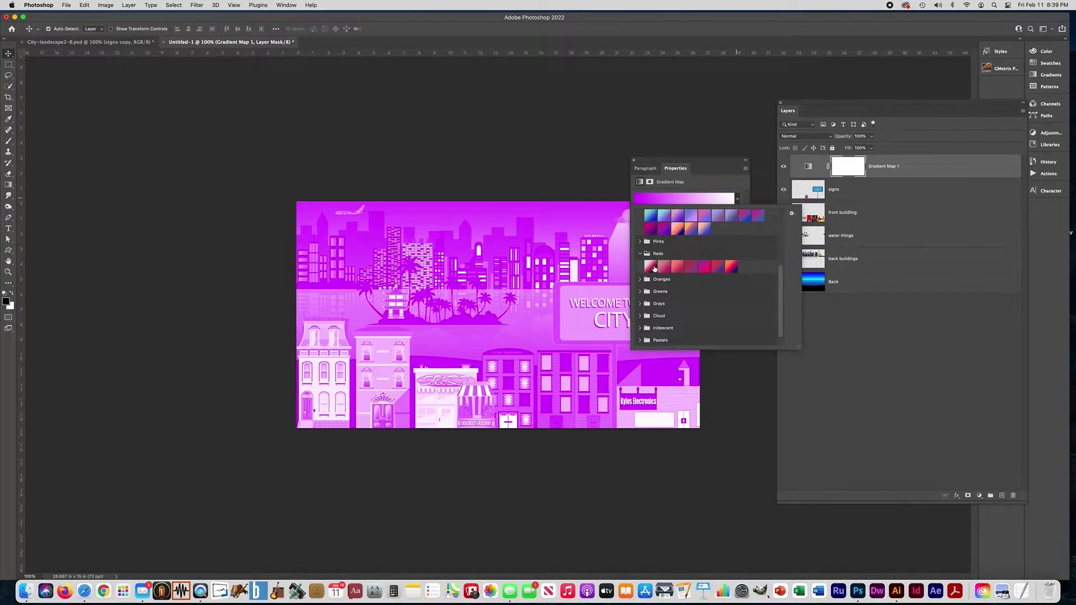
pyautogui.click(678, 229)
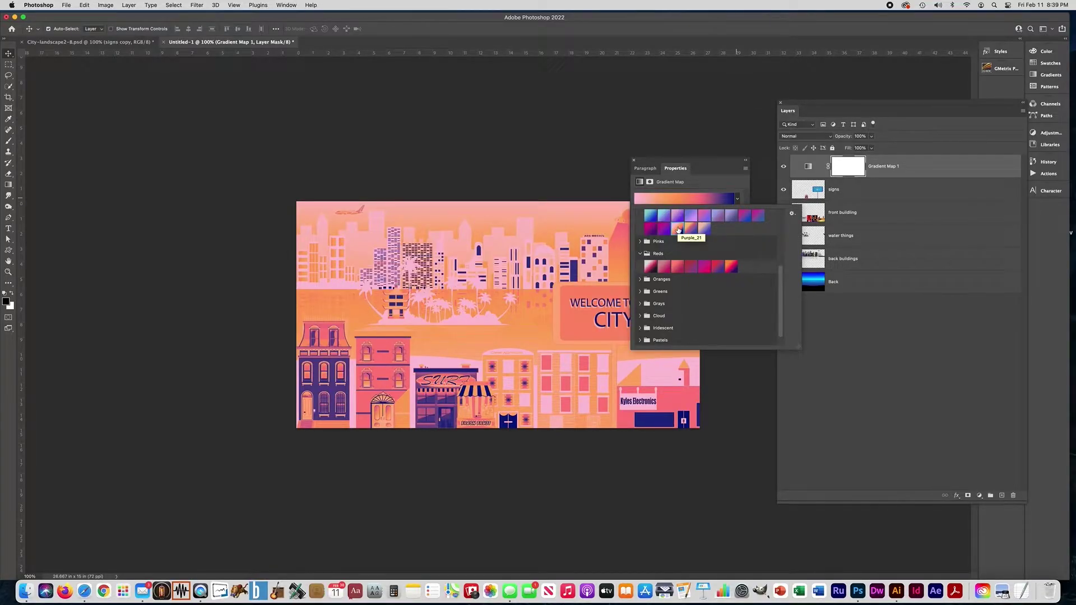
pyautogui.click(683, 199)
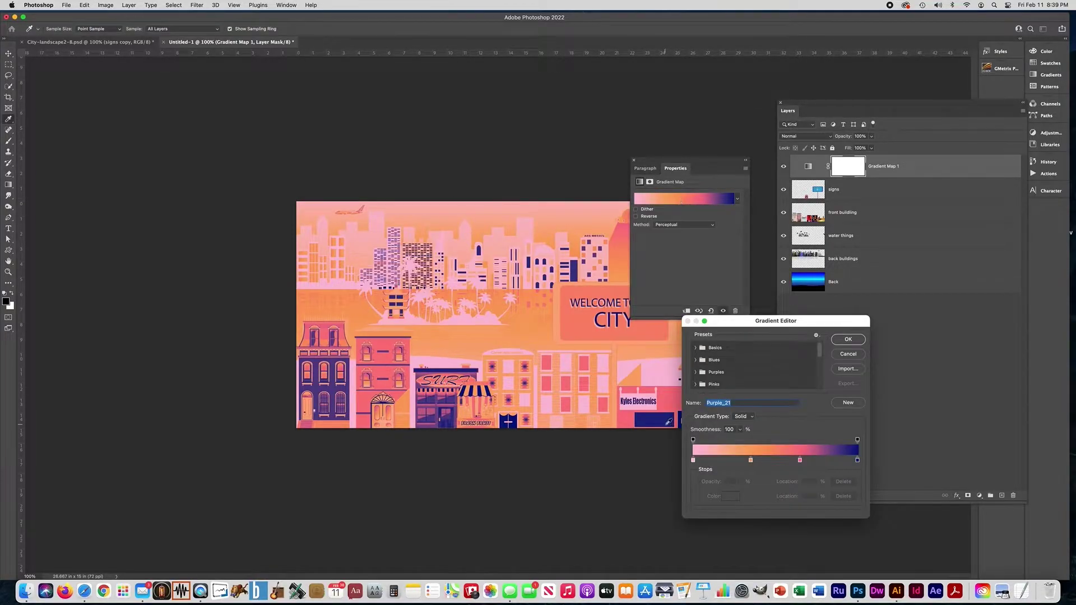
pyautogui.click(693, 460)
pyautogui.doubleClick(693, 460)
pyautogui.click(775, 415)
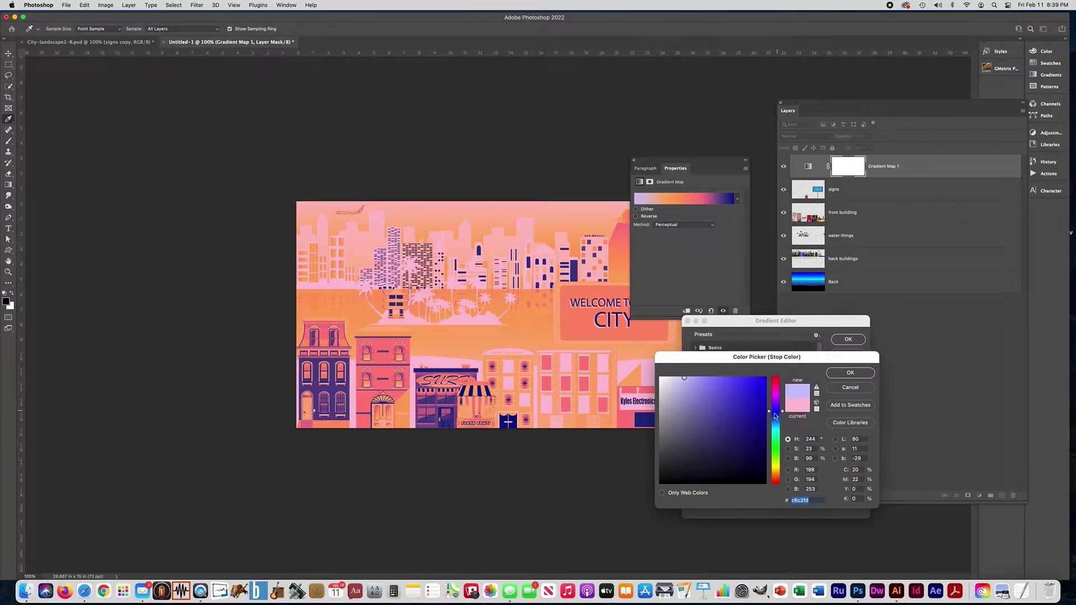
pyautogui.click(759, 448)
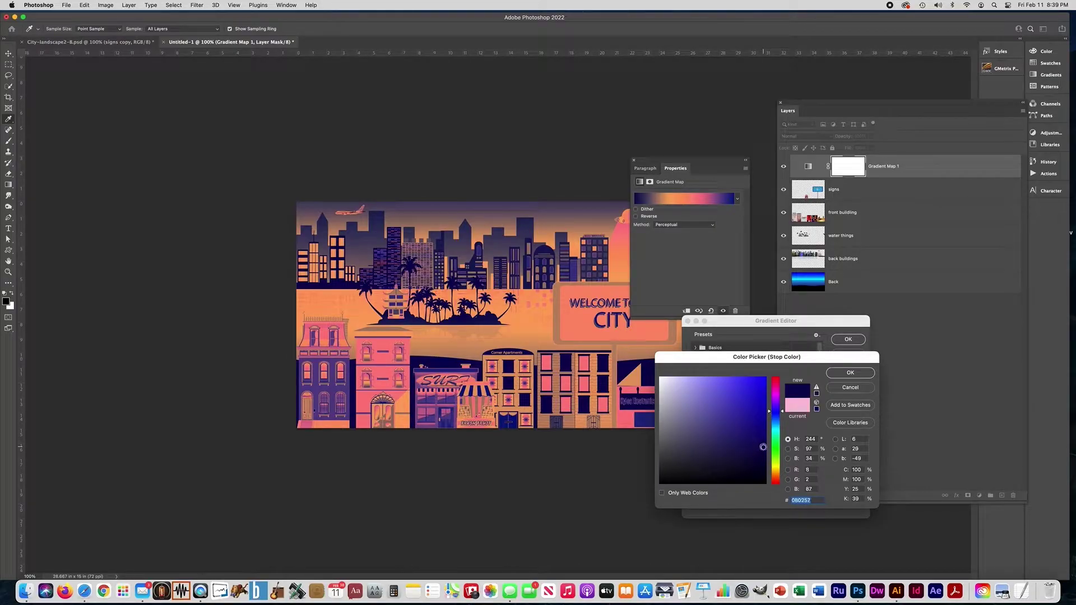
pyautogui.click(831, 373)
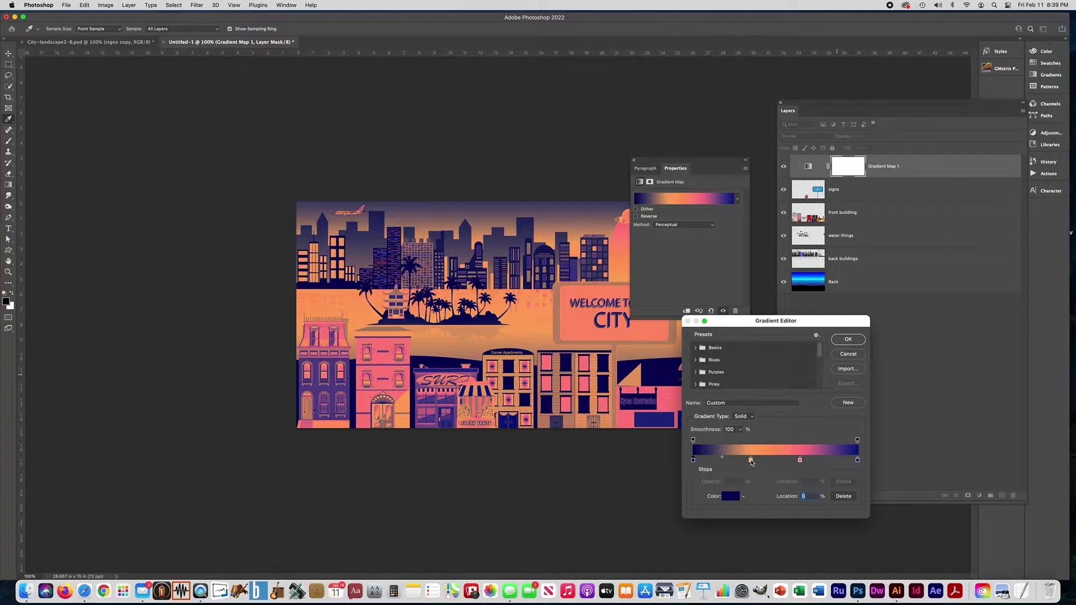
# Step: Recolour the gradient's orange stop light cyan 5ed9fc and accept the edited gradient
pyautogui.click(751, 460)
pyautogui.click(730, 495)
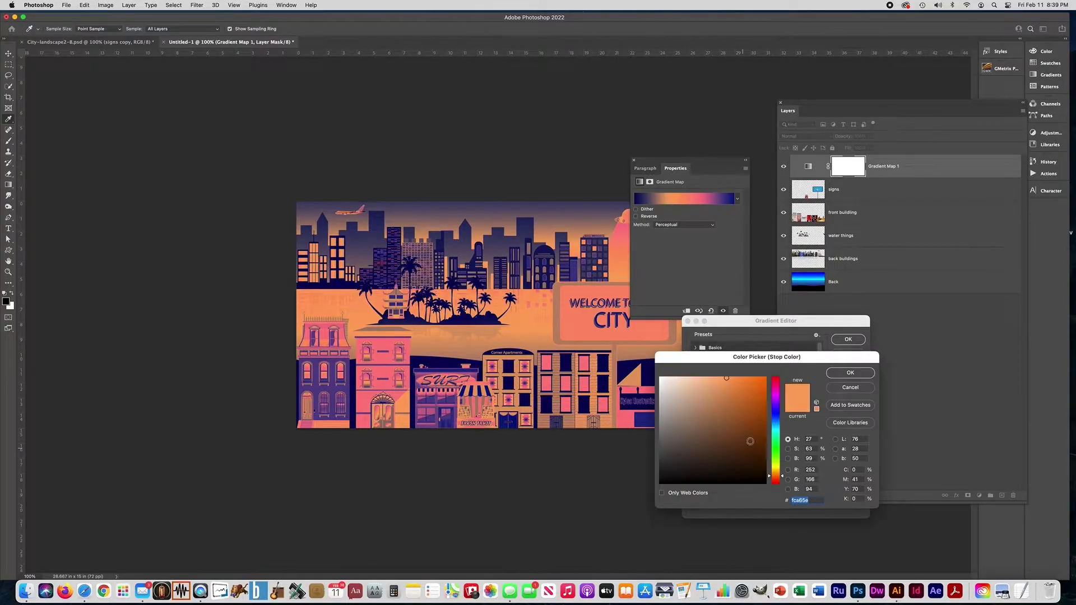
pyautogui.click(775, 428)
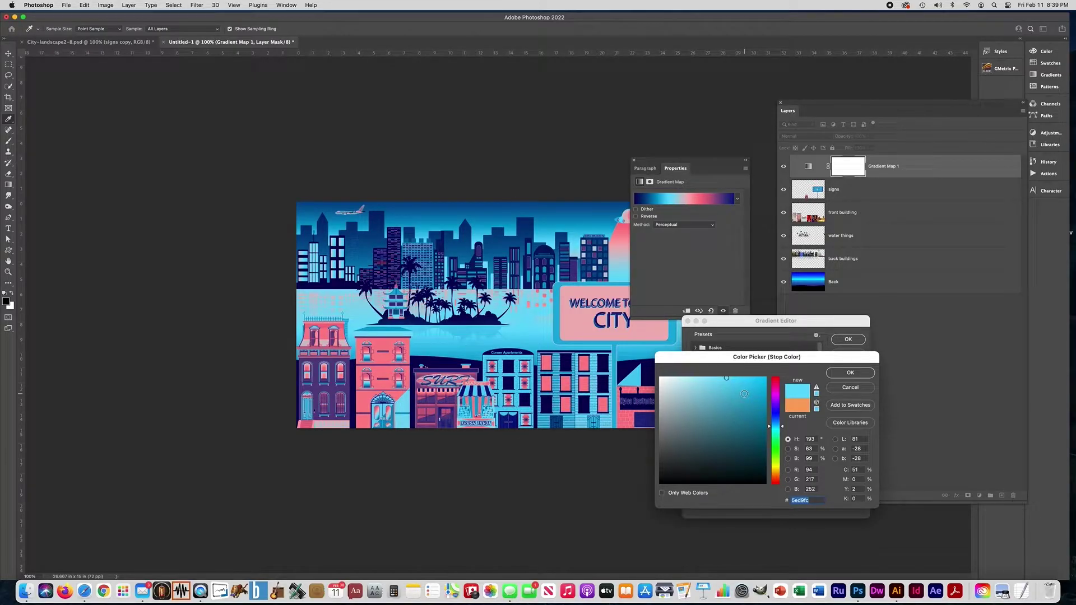
pyautogui.click(850, 374)
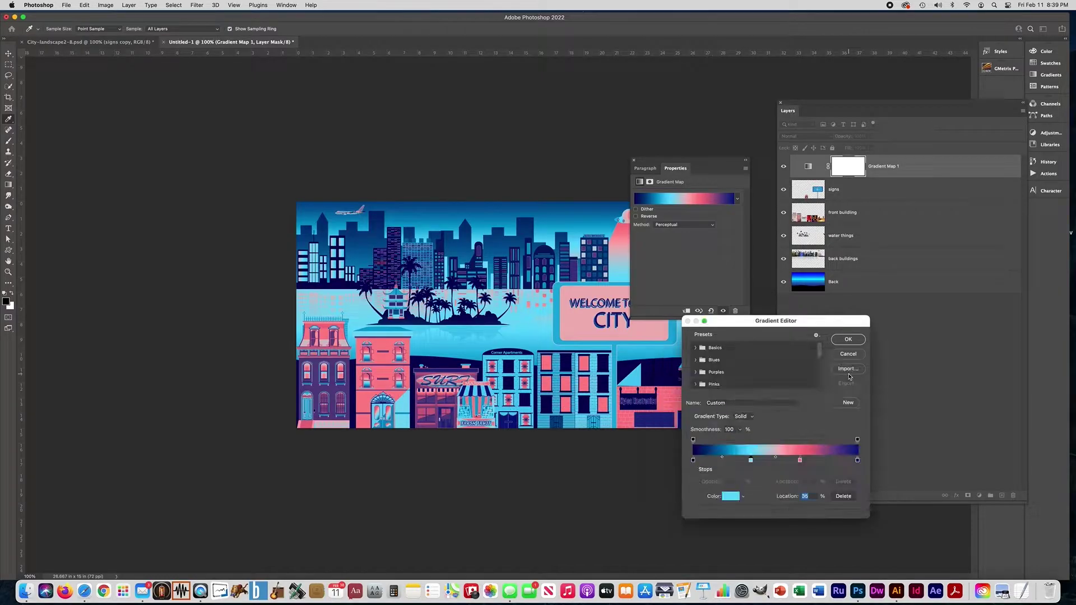
pyautogui.click(846, 339)
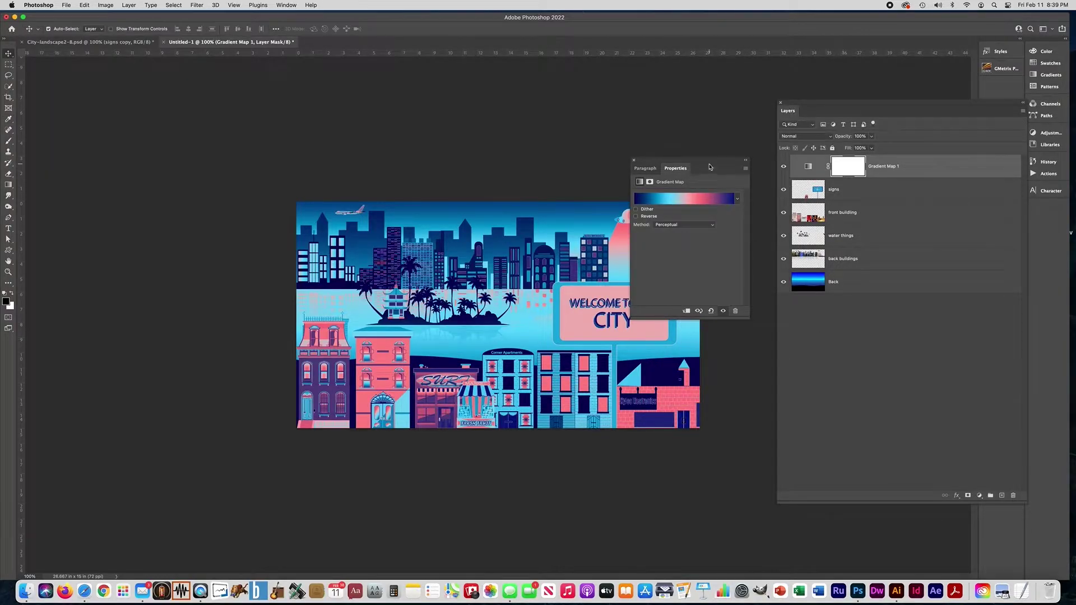
# Step: Compare the artwork with and without the gradient map layer and preview it at different opacities
pyautogui.click(784, 167)
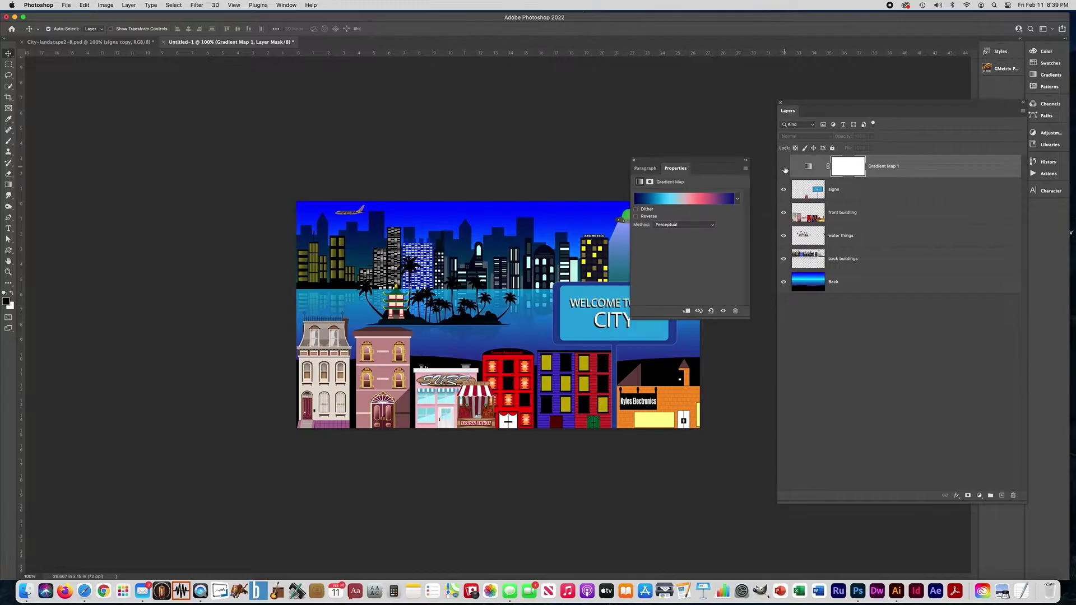
pyautogui.click(784, 167)
pyautogui.click(892, 163)
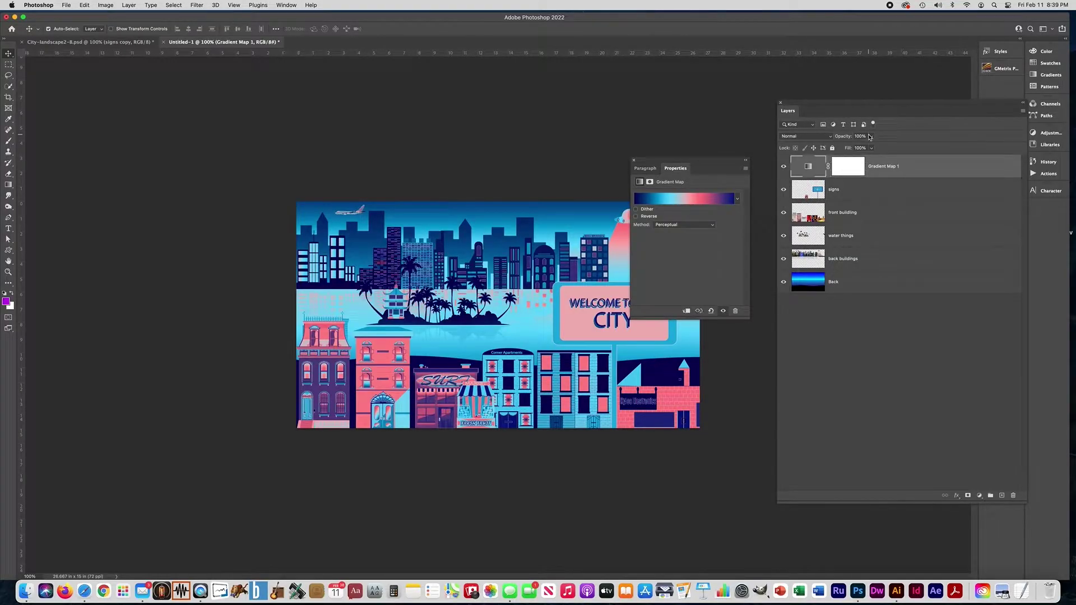
pyautogui.click(870, 136)
pyautogui.moveTo(873, 147); pyautogui.dragTo(909, 151)
# Step: Set the gradient map layer's blend mode to Lighten and keep its opacity at 100%
pyautogui.click(800, 138)
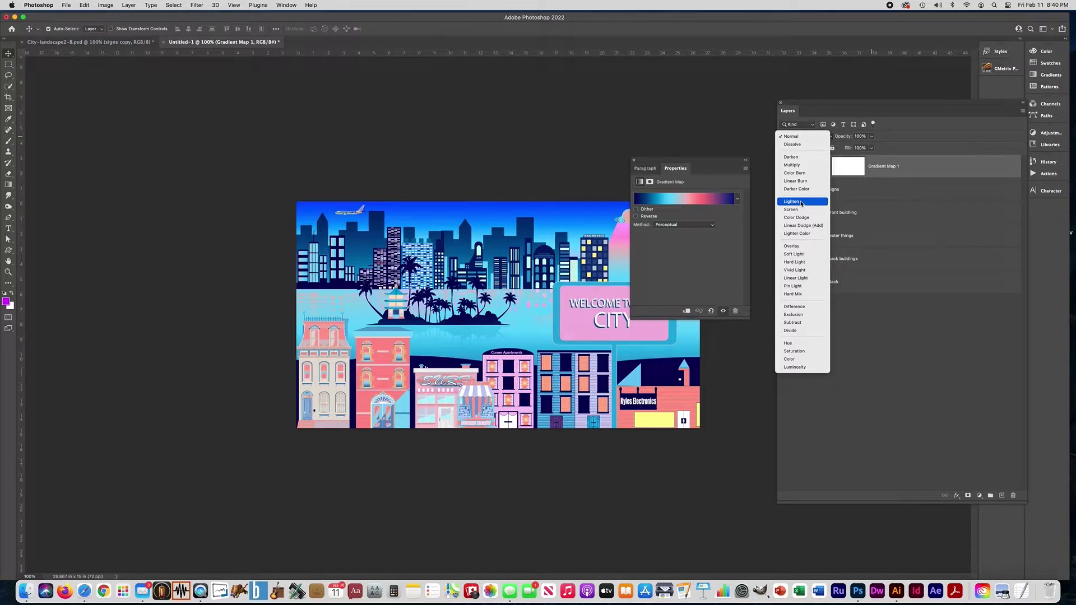
pyautogui.click(801, 203)
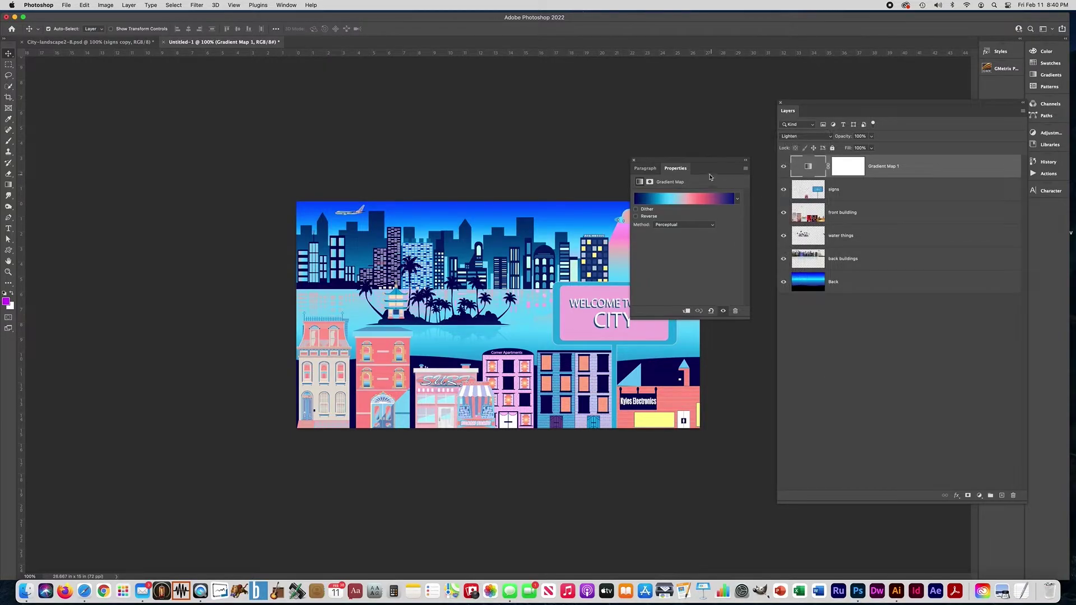
pyautogui.click(634, 161)
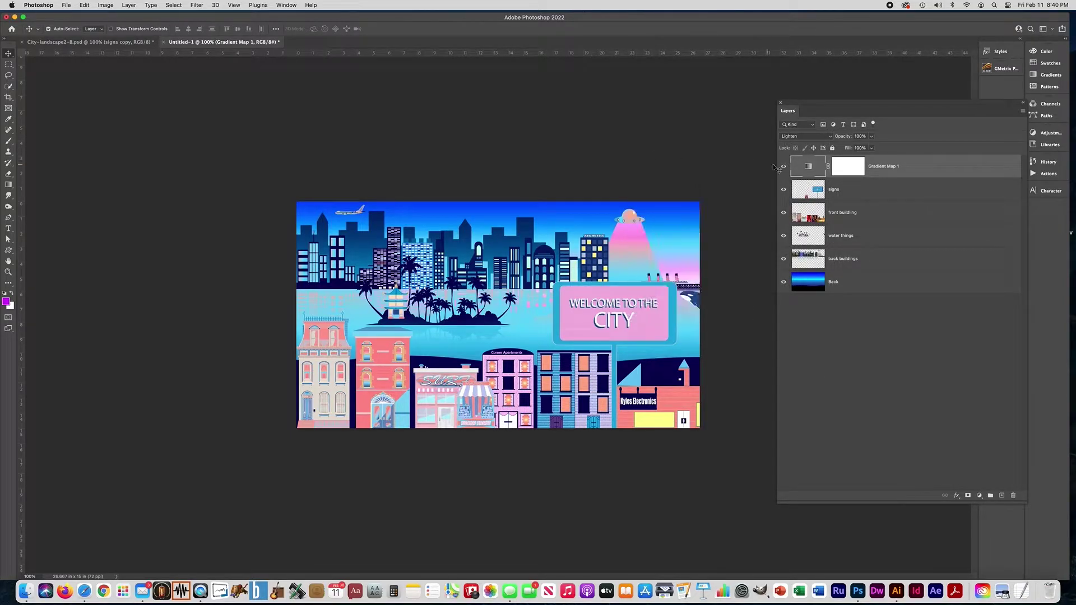
pyautogui.click(871, 136)
pyautogui.moveTo(872, 147); pyautogui.dragTo(902, 157)
# Step: Paint a soft black band across the skyline and water on the gradient map's mask with the brush at 39% opacity
pyautogui.click(846, 167)
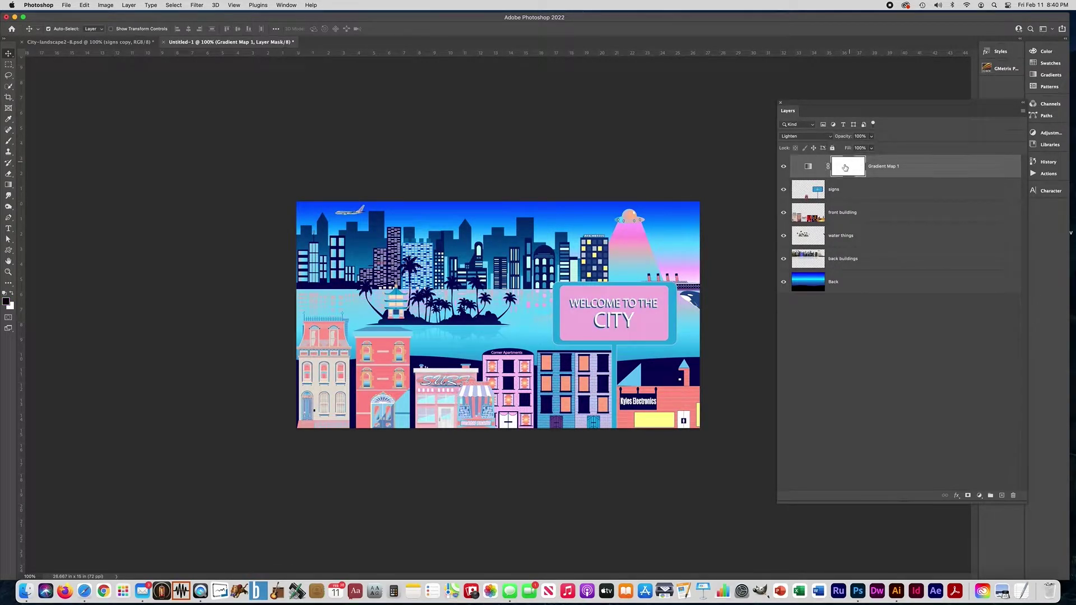
pyautogui.click(9, 144)
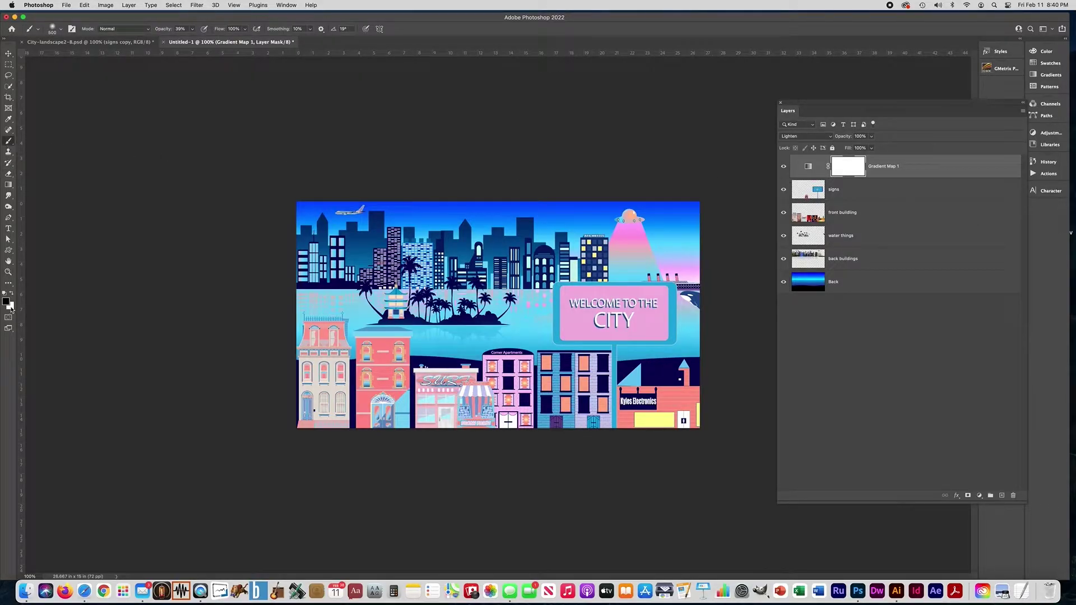
pyautogui.moveTo(280, 282); pyautogui.dragTo(686, 291)
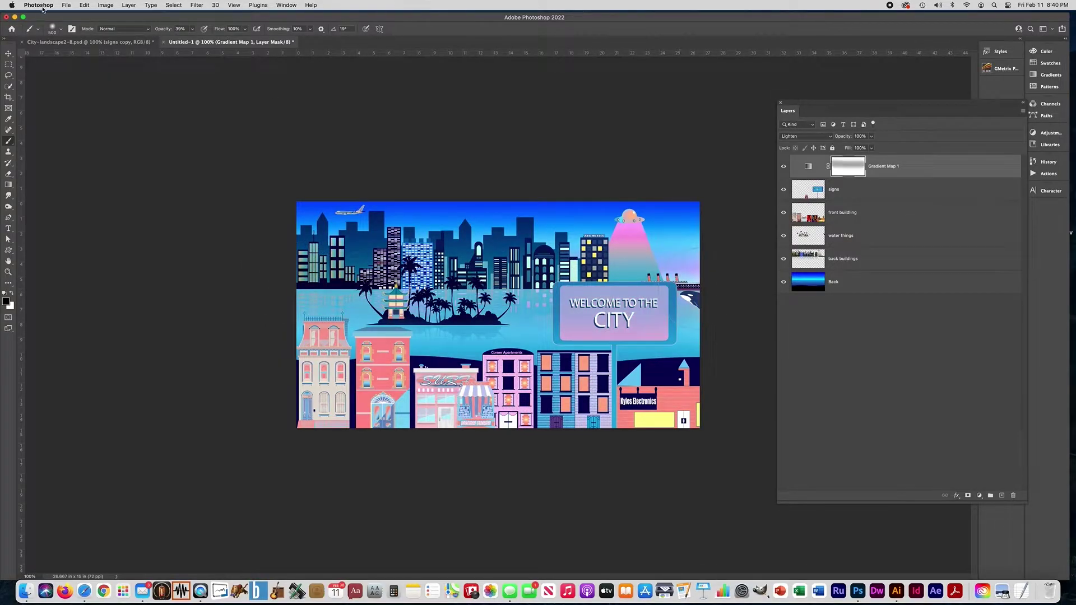
# Step: Set the brush opacity to 76% and paint black on the mask across the skyline, the sky and the canvas's lower edge
pyautogui.click(194, 29)
pyautogui.moveTo(192, 43); pyautogui.dragTo(206, 43)
pyautogui.moveTo(269, 286)
pyautogui.mouseDown()
pyautogui.moveTo(323, 251)
pyautogui.moveTo(740, 283)
pyautogui.moveTo(255, 283)
pyautogui.moveTo(768, 280)
pyautogui.mouseUp()
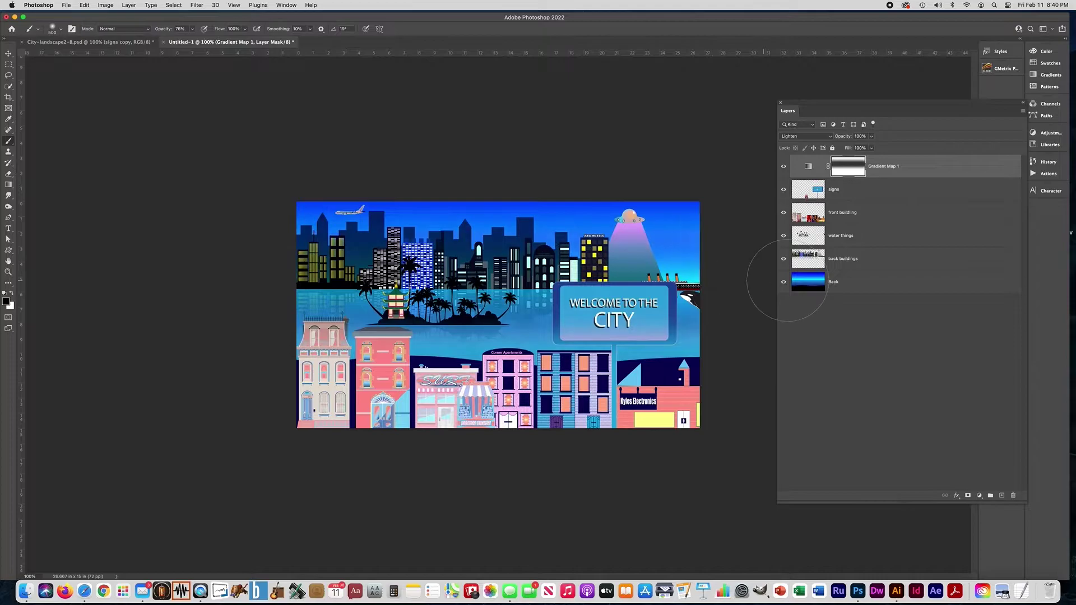
pyautogui.moveTo(694, 214); pyautogui.dragTo(269, 223)
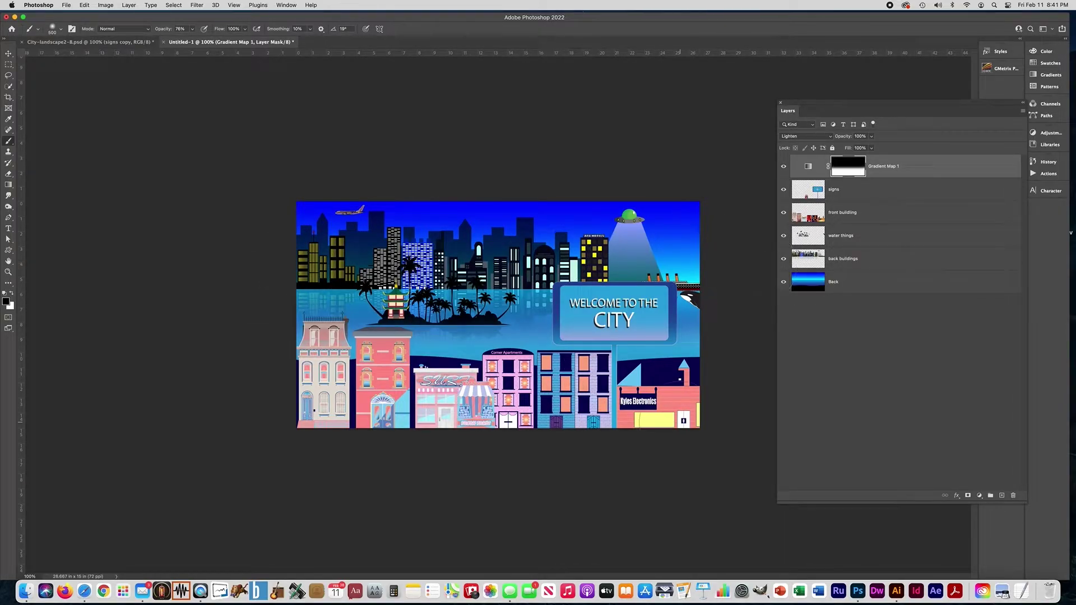
pyautogui.moveTo(702, 433); pyautogui.dragTo(291, 437)
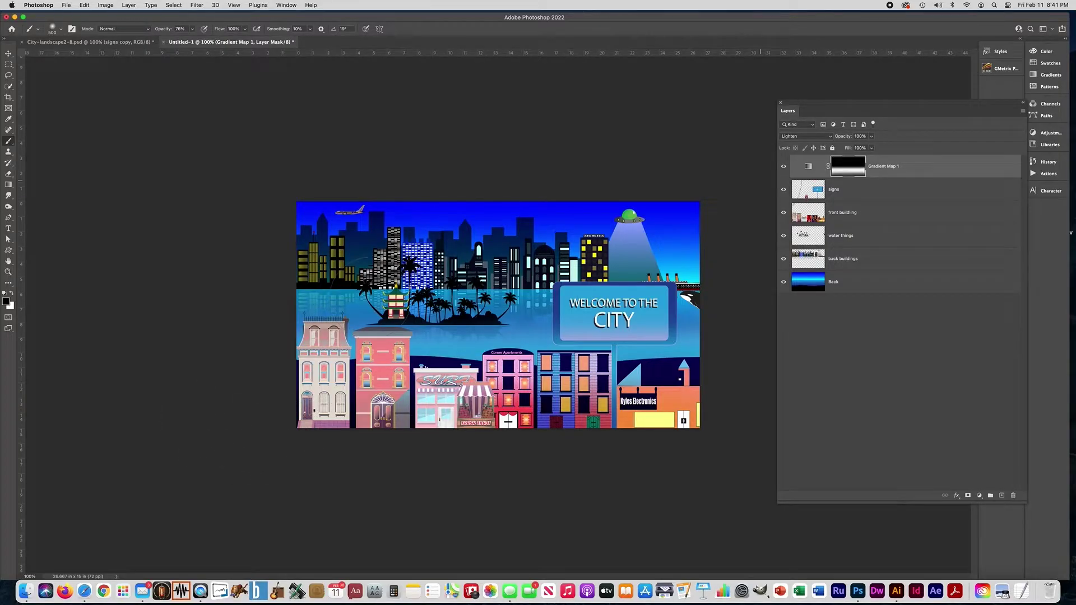
# Step: Toggle the masked gradient map layer's visibility to compare the city artwork with and without the effect
pyautogui.click(784, 168)
pyautogui.click(784, 168)
pyautogui.click(784, 168)
pyautogui.click(784, 168)
pyautogui.click(784, 168)
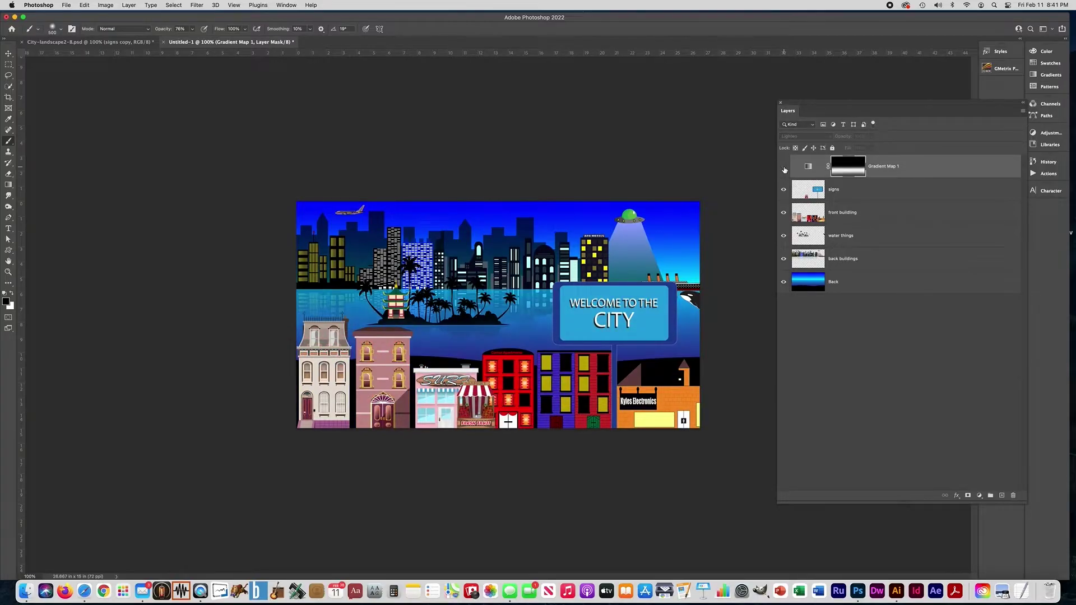
pyautogui.click(784, 169)
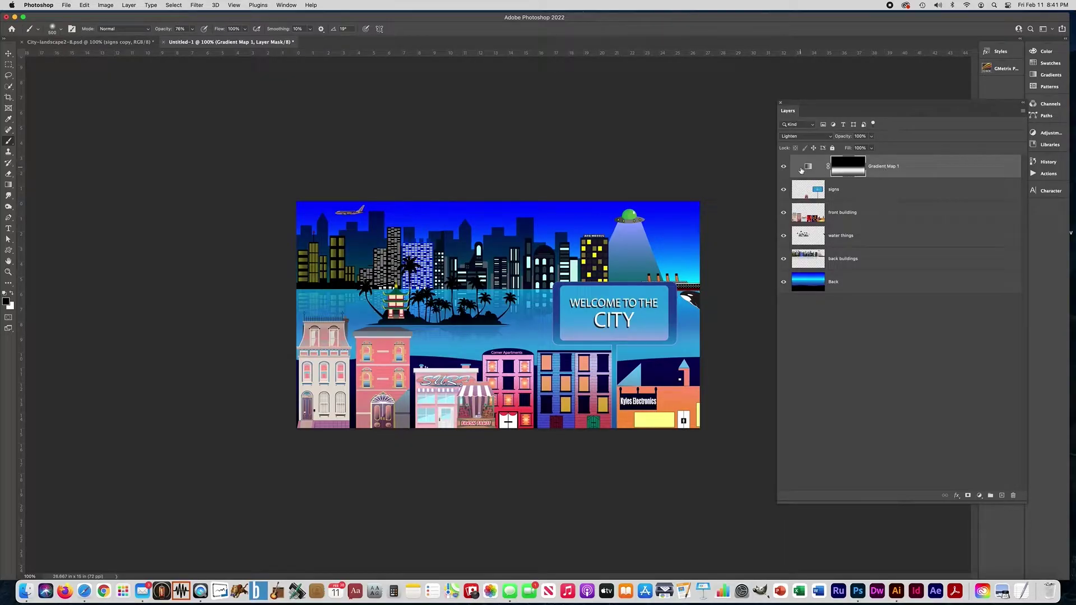
# Step: Try the last Reds preset and Purple_21 on the masked gradient map, and undo back to the navy, cyan and pink gradient
pyautogui.click(808, 168)
pyautogui.doubleClick(808, 168)
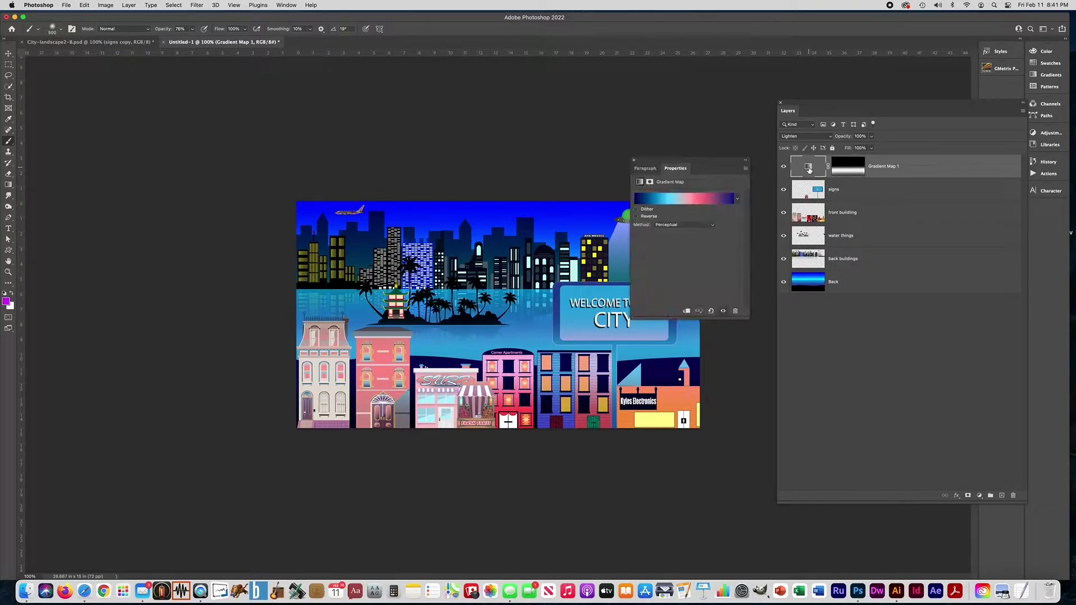
pyautogui.click(736, 199)
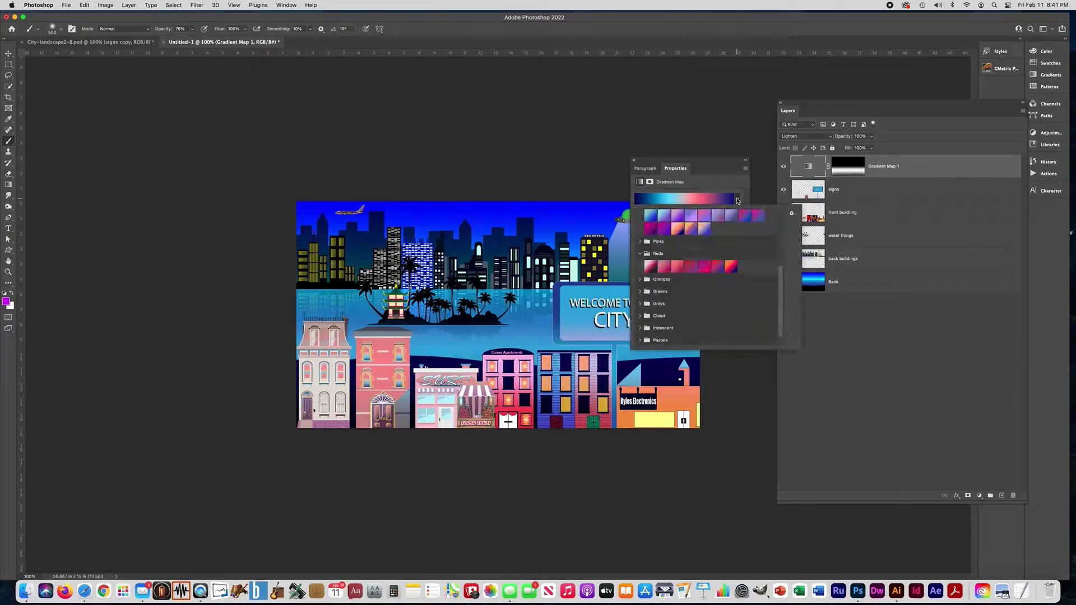
pyautogui.click(731, 266)
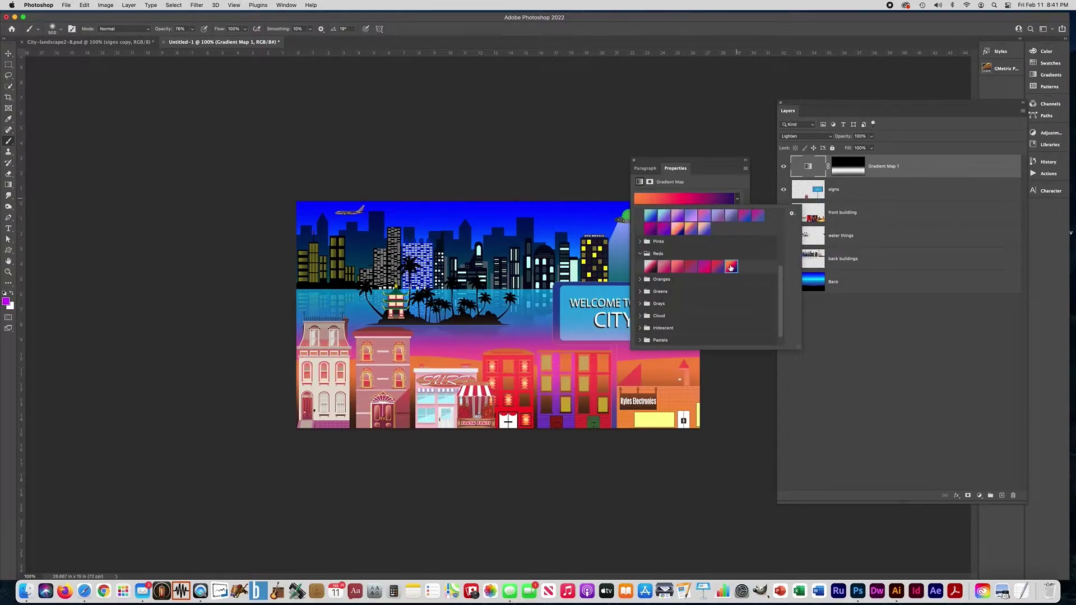
pyautogui.click(677, 228)
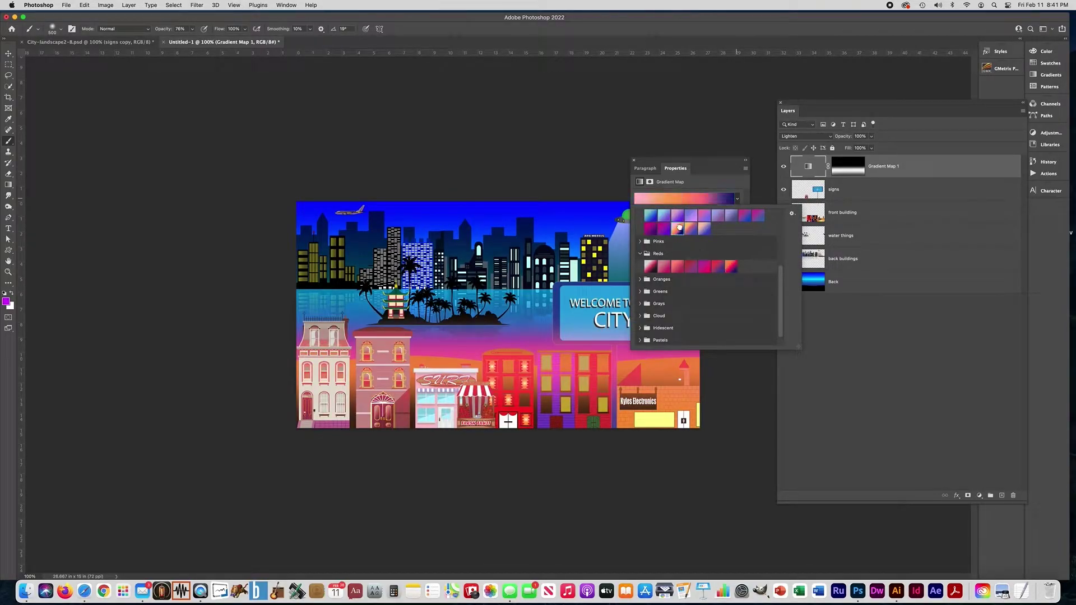
pyautogui.click(589, 143)
pyautogui.click(556, 209)
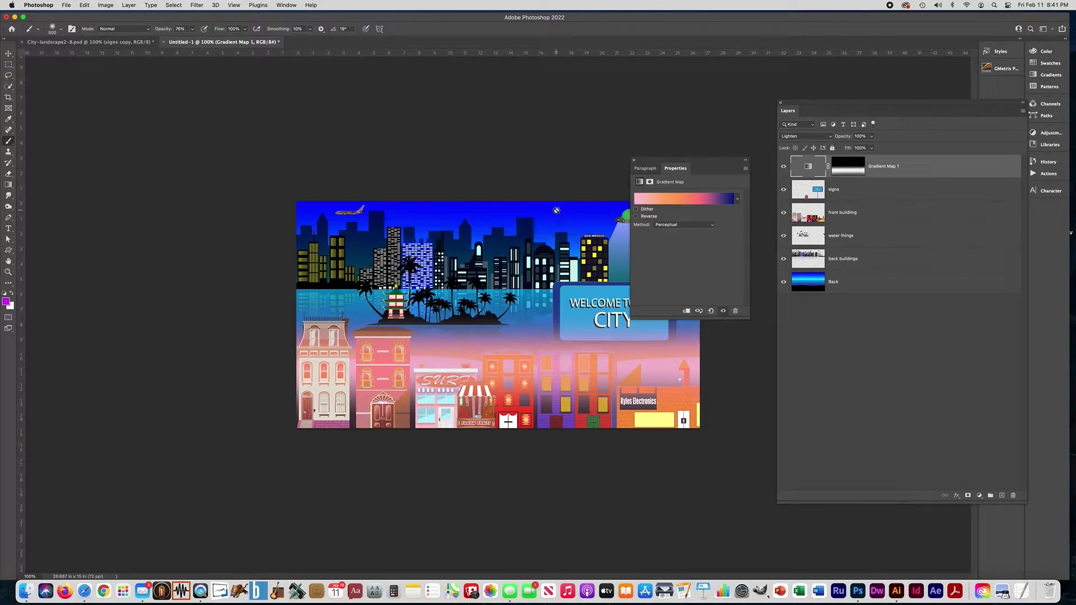
pyautogui.press('super+z')
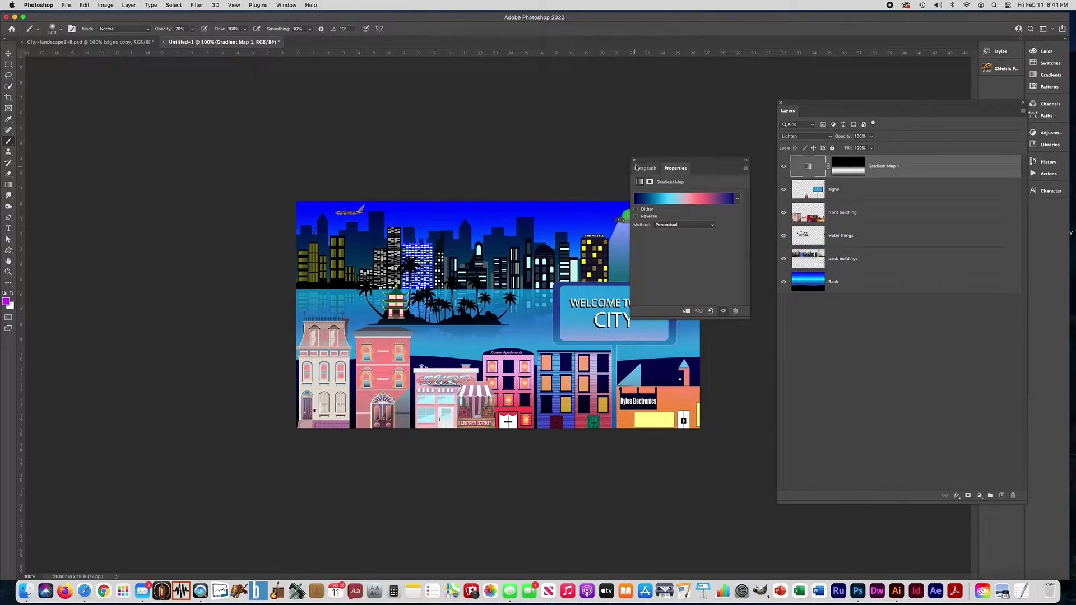
pyautogui.click(634, 161)
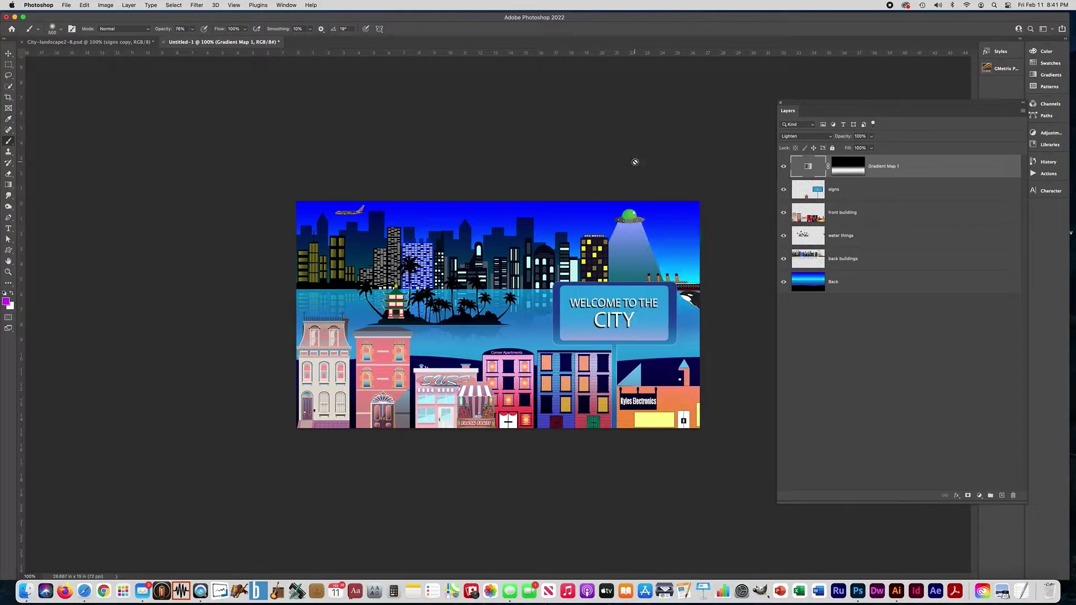
# Step: Check the restored gradient's effect on the front buildings by hiding and showing the gradient map layer
pyautogui.click(784, 166)
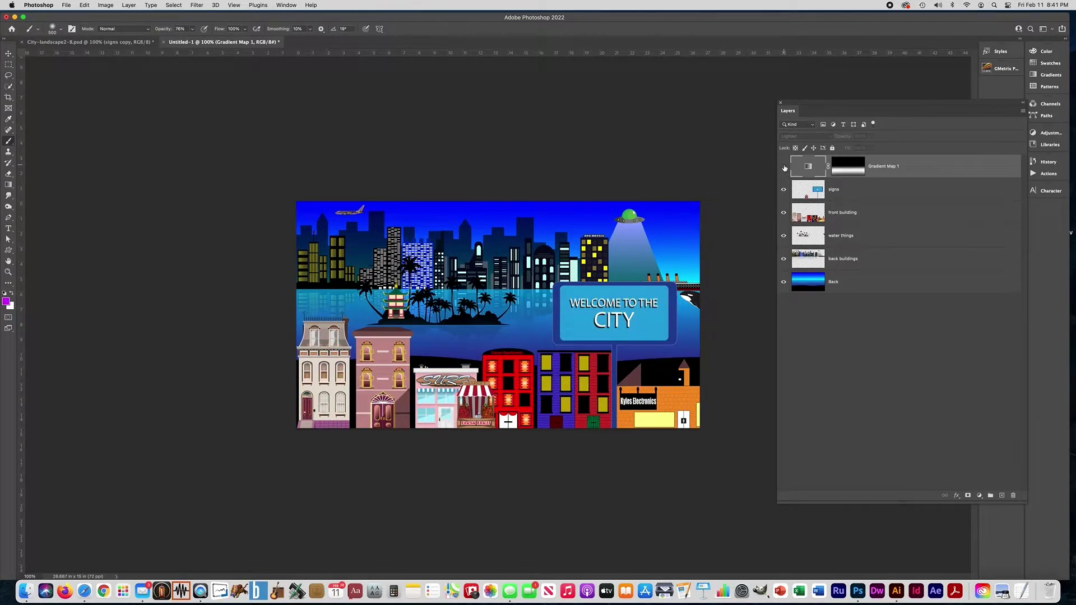
pyautogui.click(783, 167)
pyautogui.click(783, 167)
pyautogui.click(784, 166)
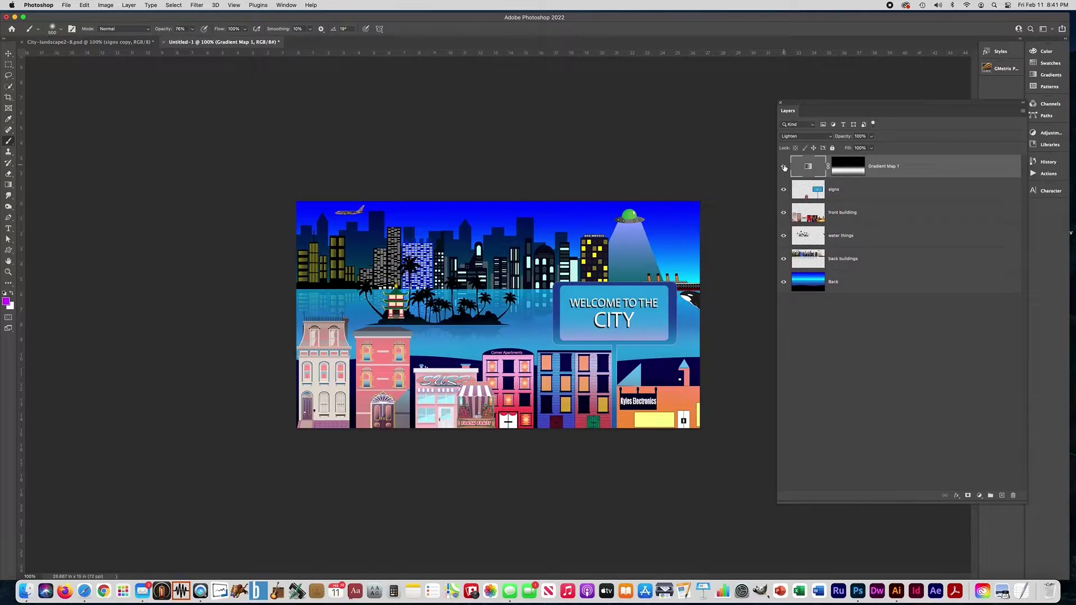
# Step: Select the gradient map's mask and create a video timeline for the document
pyautogui.click(847, 166)
pyautogui.click(286, 5)
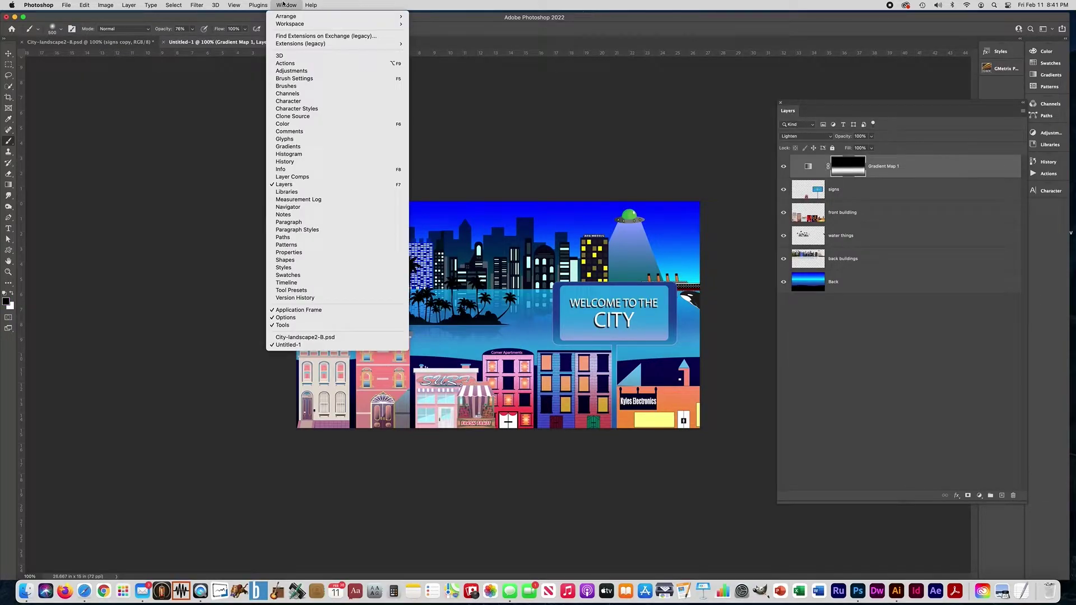
pyautogui.click(302, 283)
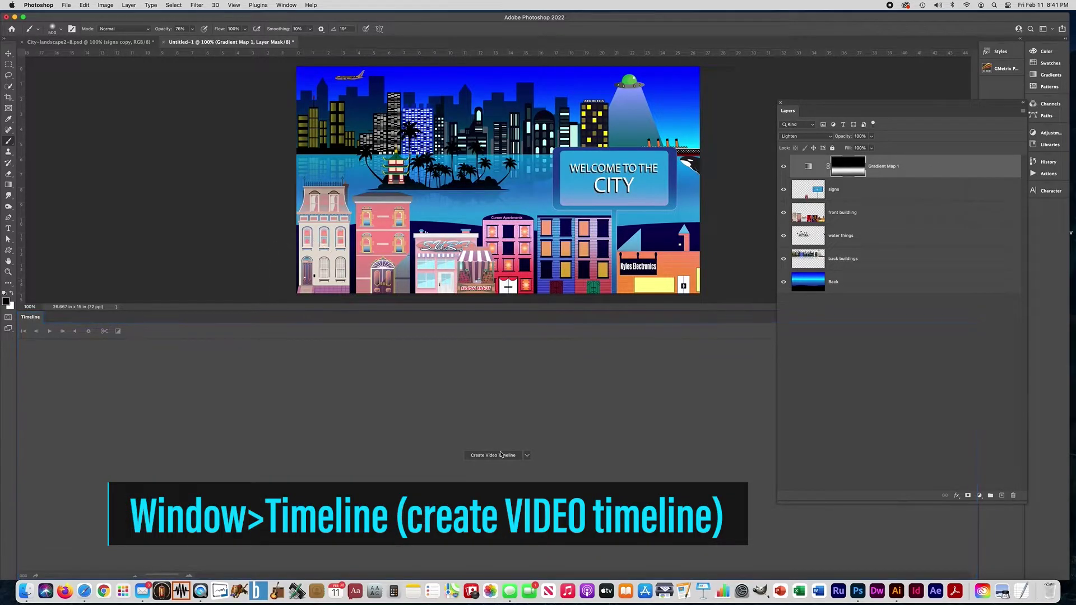
pyautogui.click(482, 457)
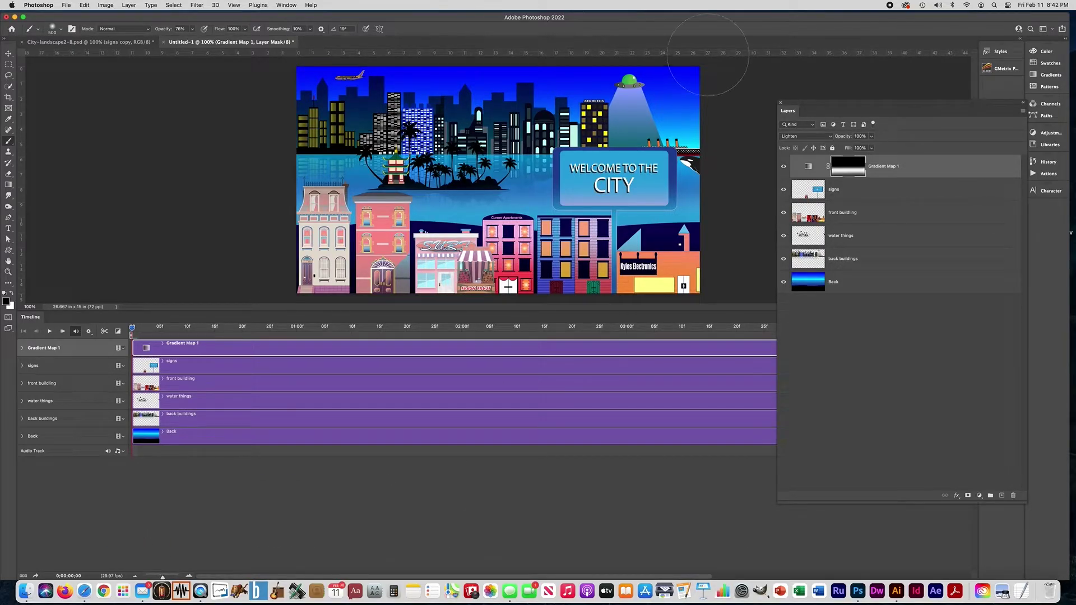
# Step: Hide the layer list, zoom the timeline out, and extend the Gradient Map 1 clip to 40:00
pyautogui.click(781, 103)
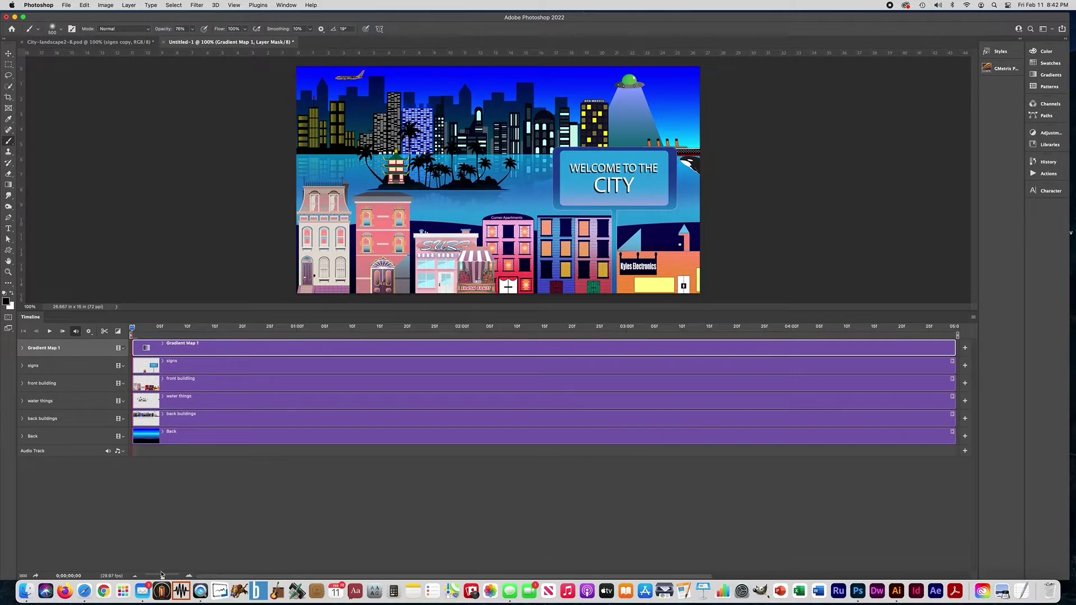
pyautogui.moveTo(162, 579); pyautogui.dragTo(155, 578)
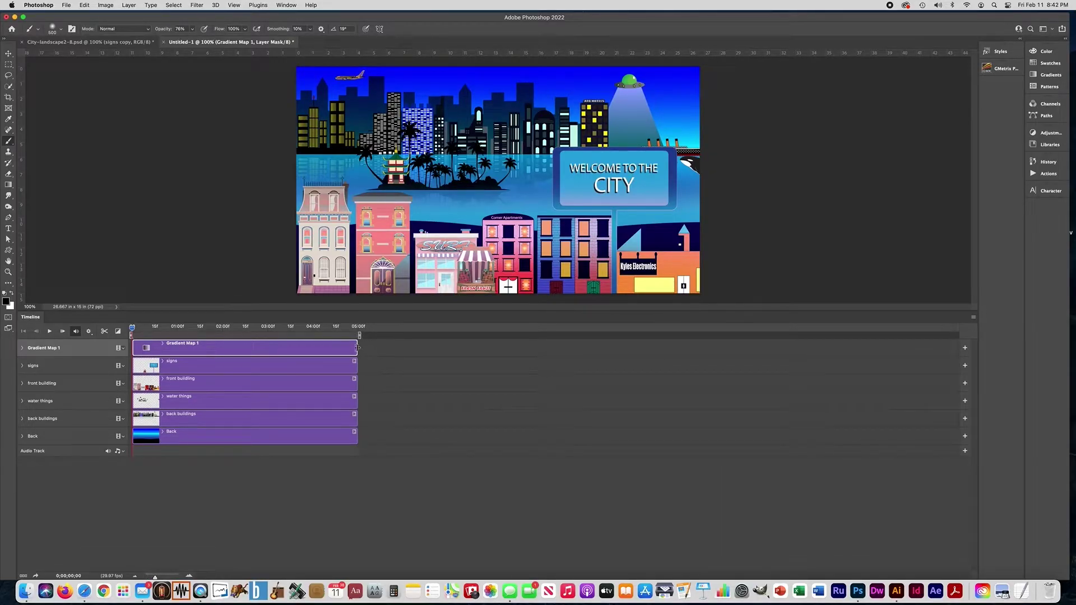
pyautogui.moveTo(358, 348); pyautogui.dragTo(921, 350)
pyautogui.moveTo(154, 577); pyautogui.dragTo(151, 577)
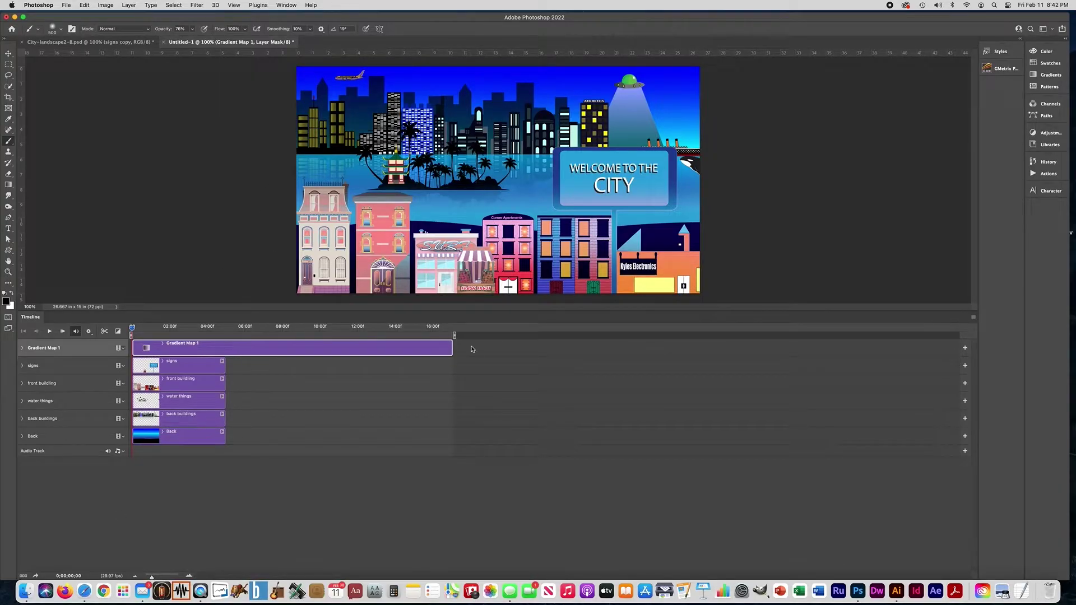
pyautogui.moveTo(451, 350); pyautogui.dragTo(884, 360)
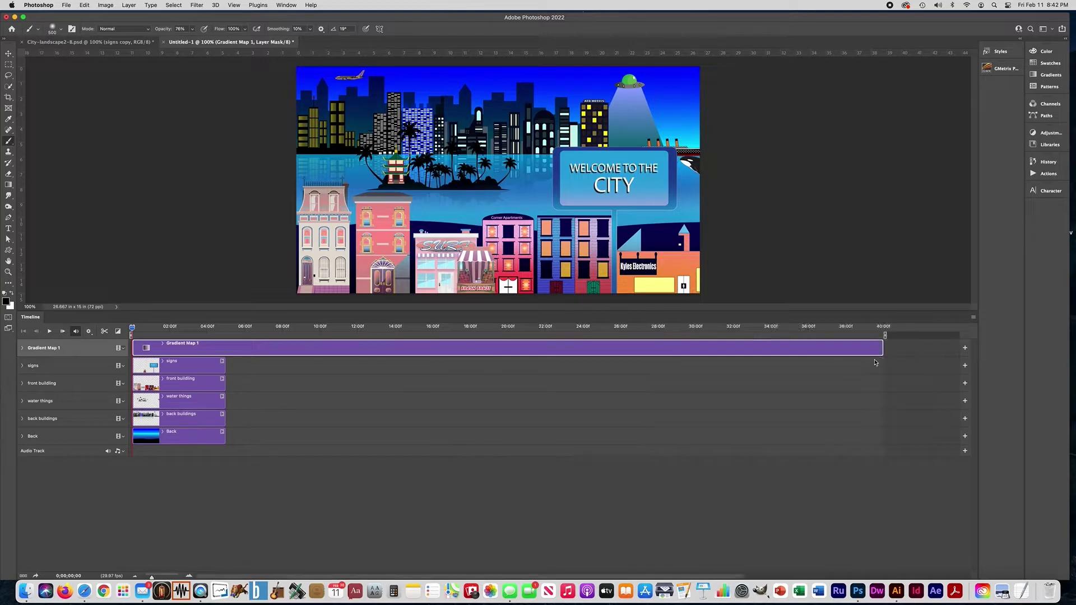
# Step: Extend the signs, front building, water things, back buildings and Back clips to 40:00, matching the gradient map clip
pyautogui.moveTo(225, 368); pyautogui.dragTo(880, 390)
pyautogui.moveTo(223, 386); pyautogui.dragTo(881, 417)
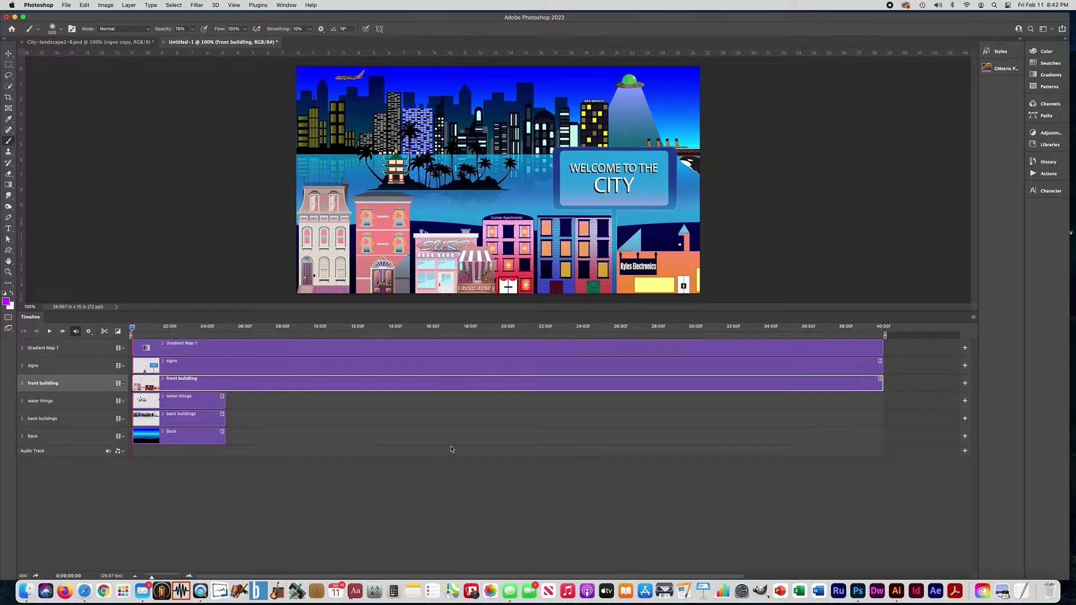
pyautogui.moveTo(225, 405); pyautogui.dragTo(874, 424)
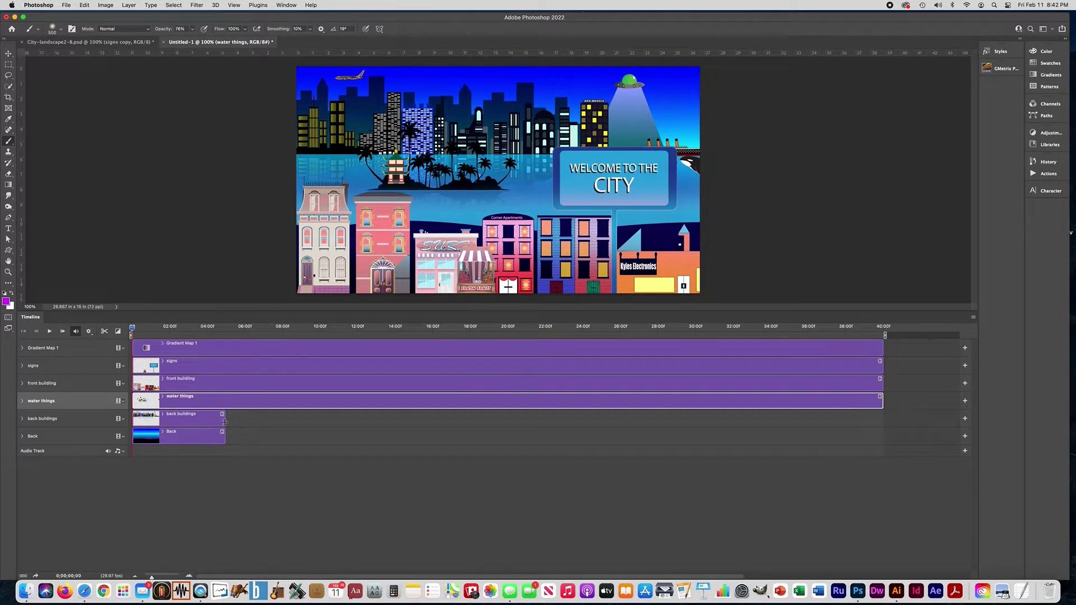
pyautogui.moveTo(224, 421); pyautogui.dragTo(881, 441)
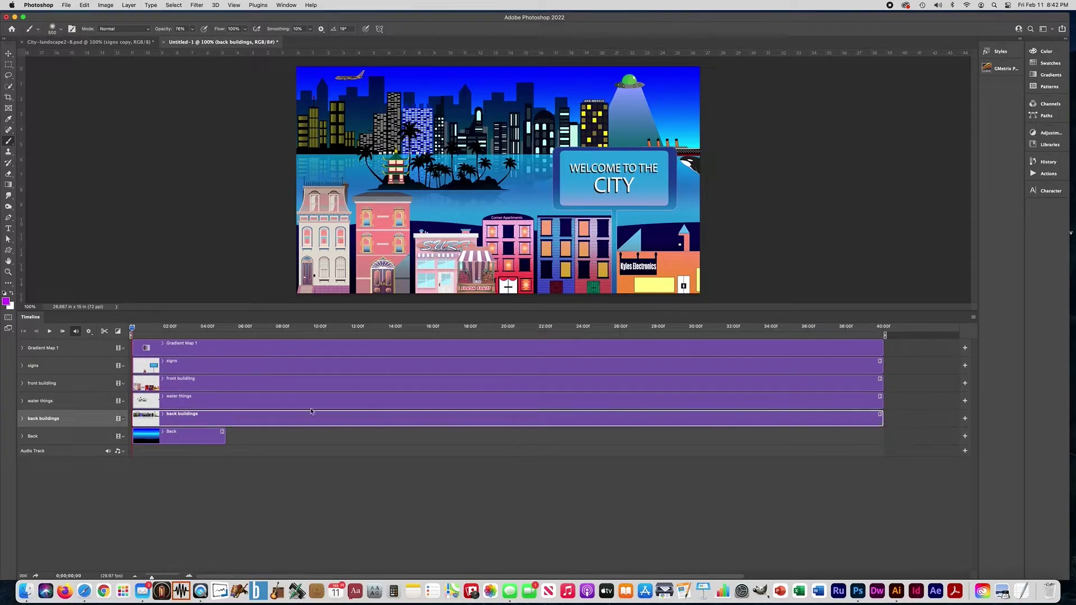
pyautogui.moveTo(224, 439); pyautogui.dragTo(882, 442)
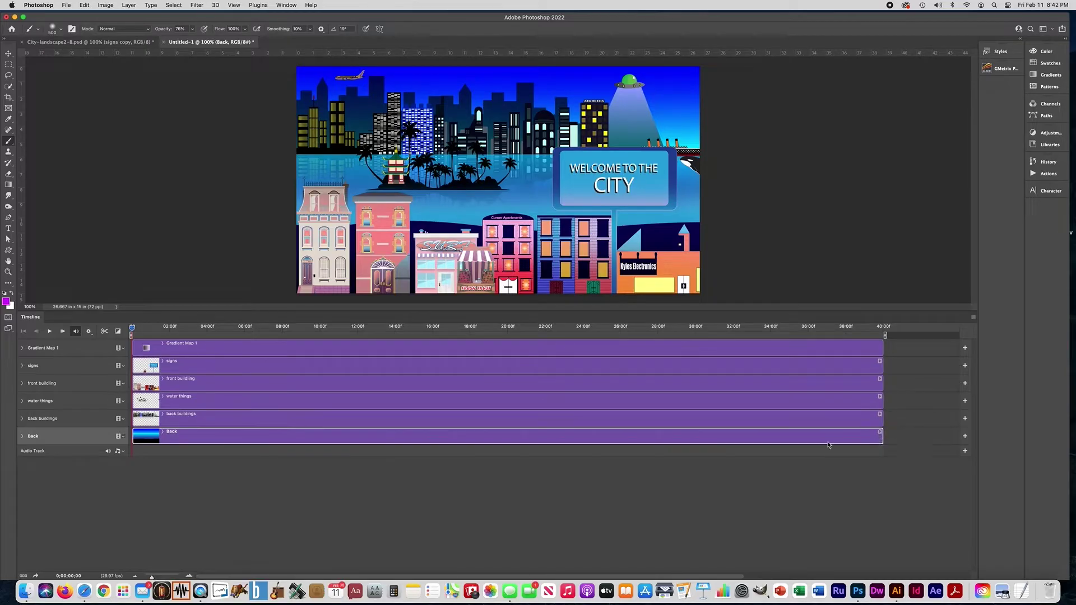
# Step: Show the layer list again and convert the signs and front building layers to smart objects
pyautogui.click(258, 5)
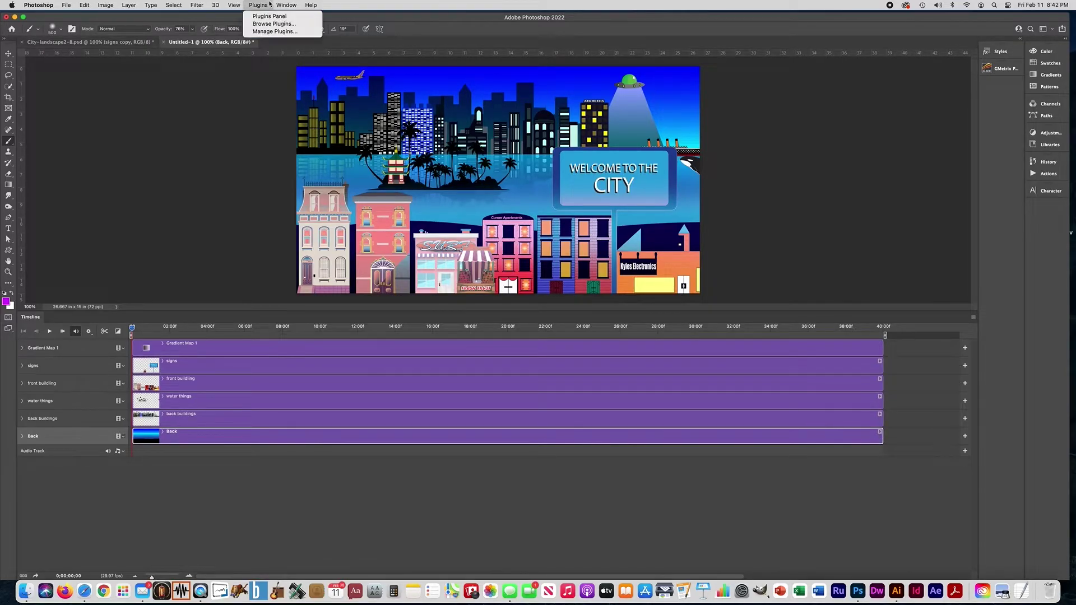
pyautogui.moveTo(286, 5)
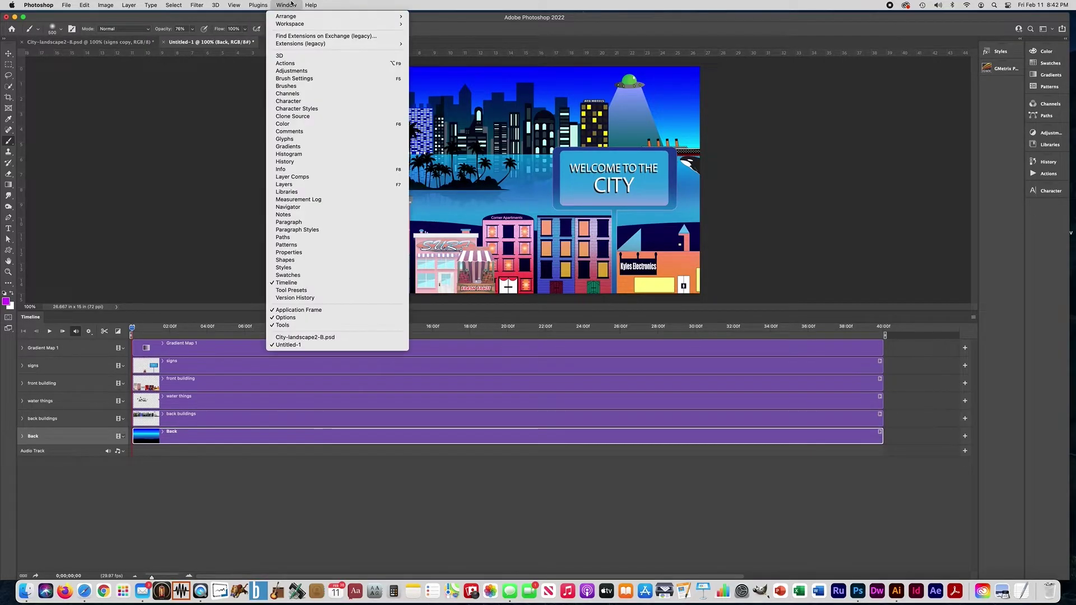
pyautogui.click(310, 185)
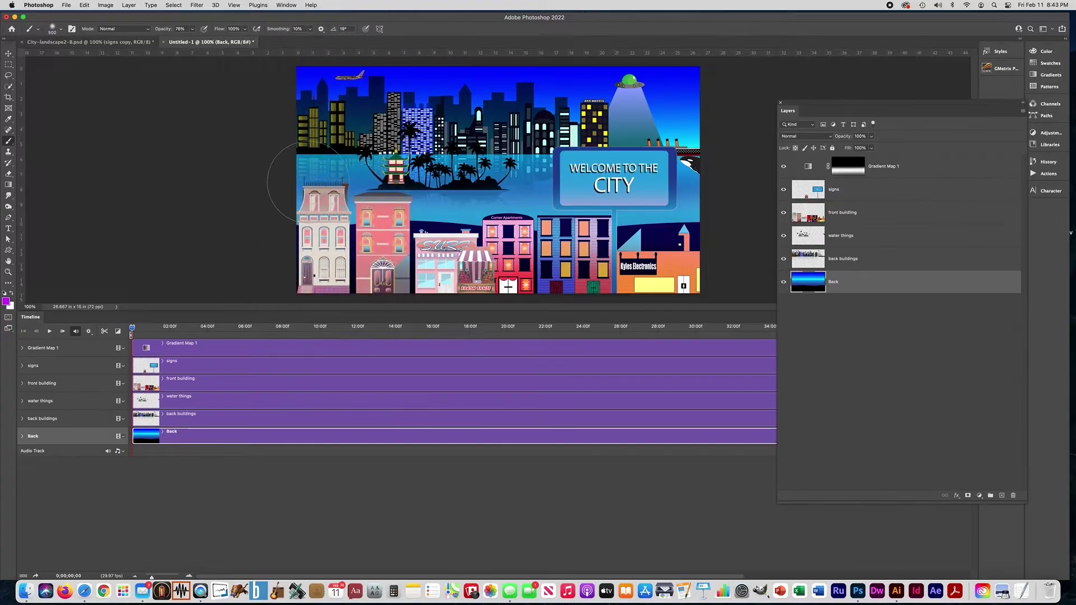
pyautogui.click(898, 191)
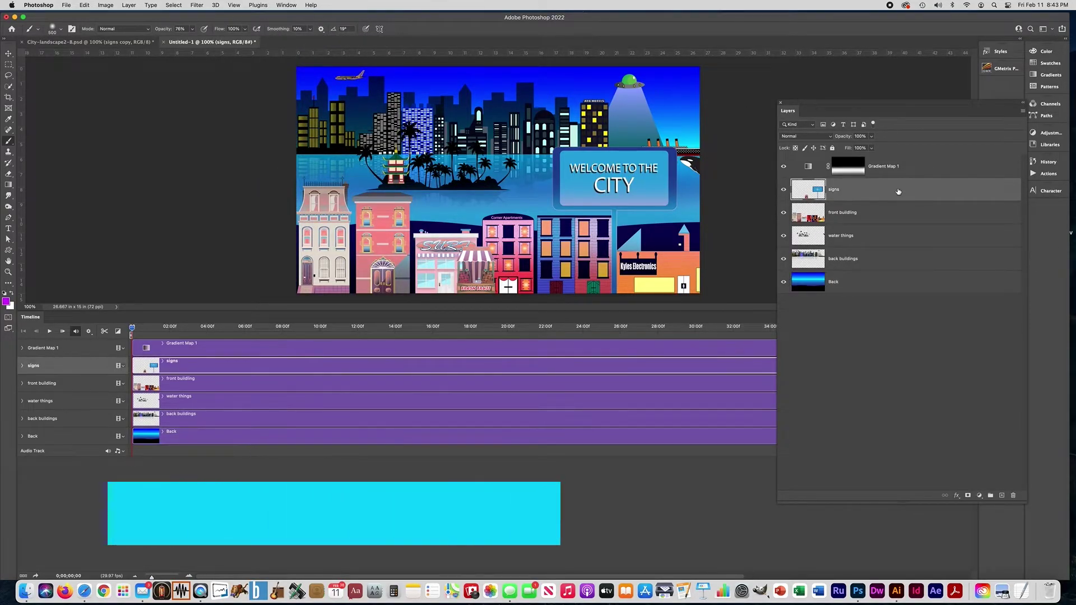
pyautogui.click(1023, 112)
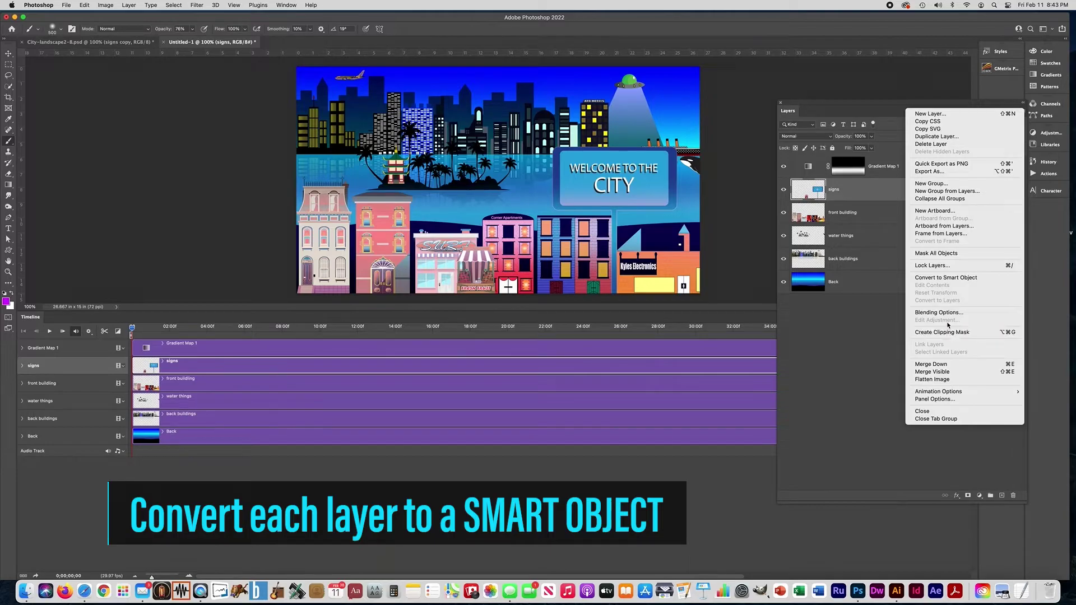
pyautogui.click(947, 277)
pyautogui.click(871, 215)
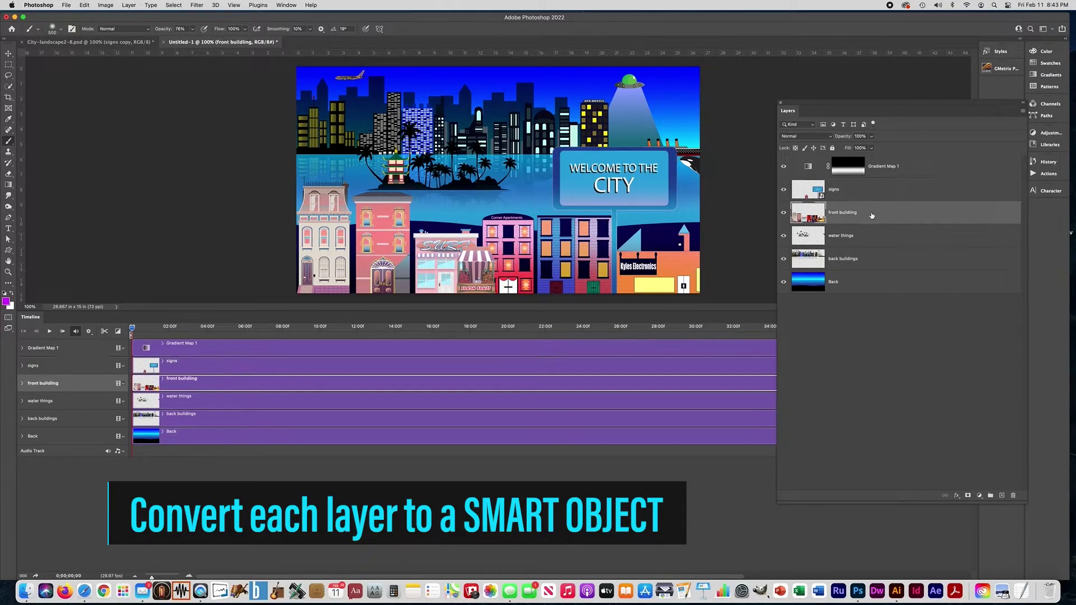
pyautogui.click(1023, 113)
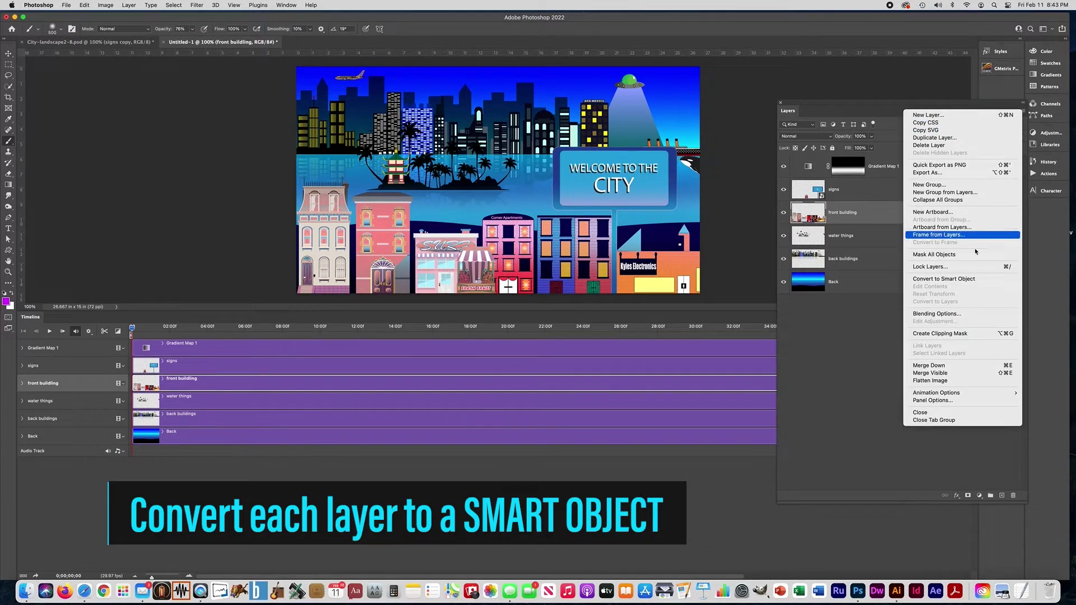
pyautogui.click(933, 279)
# Step: Convert the water things and back buildings layers to smart objects, and hide the layer list
pyautogui.click(873, 238)
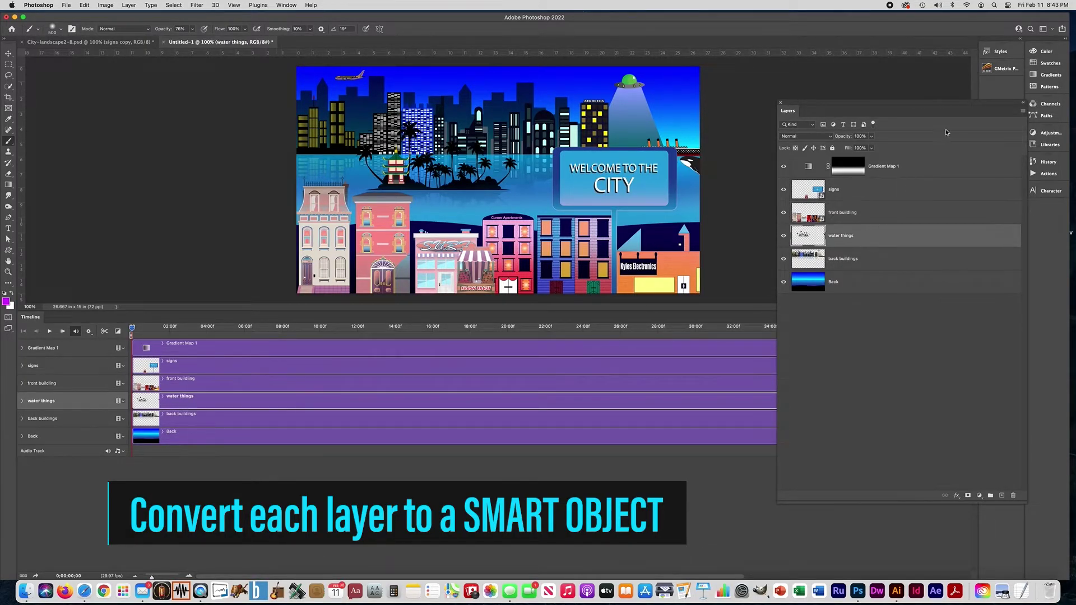
pyautogui.click(1022, 112)
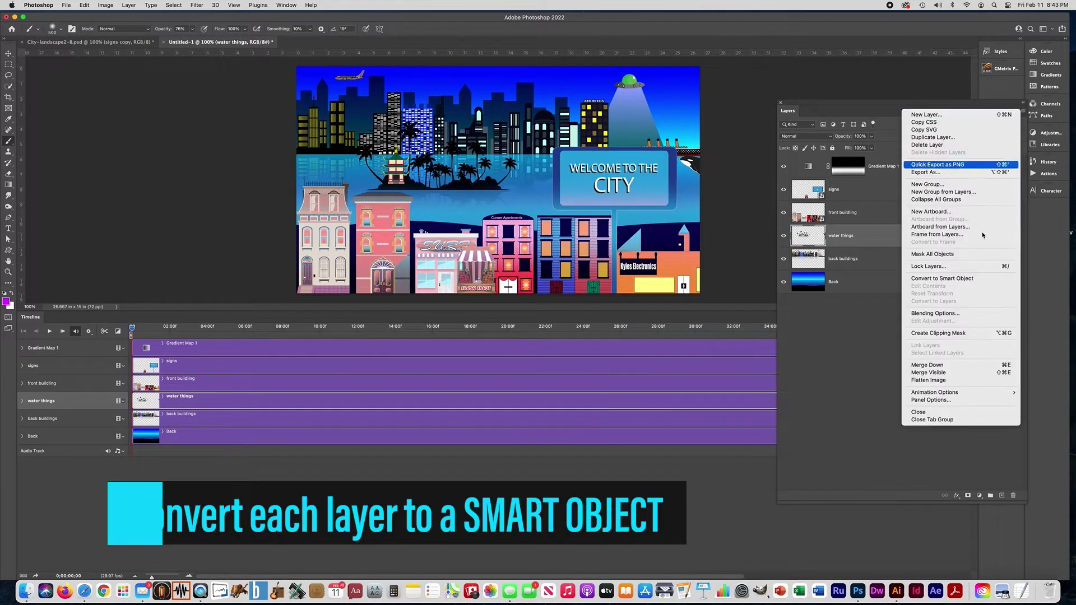
pyautogui.click(942, 279)
pyautogui.click(889, 260)
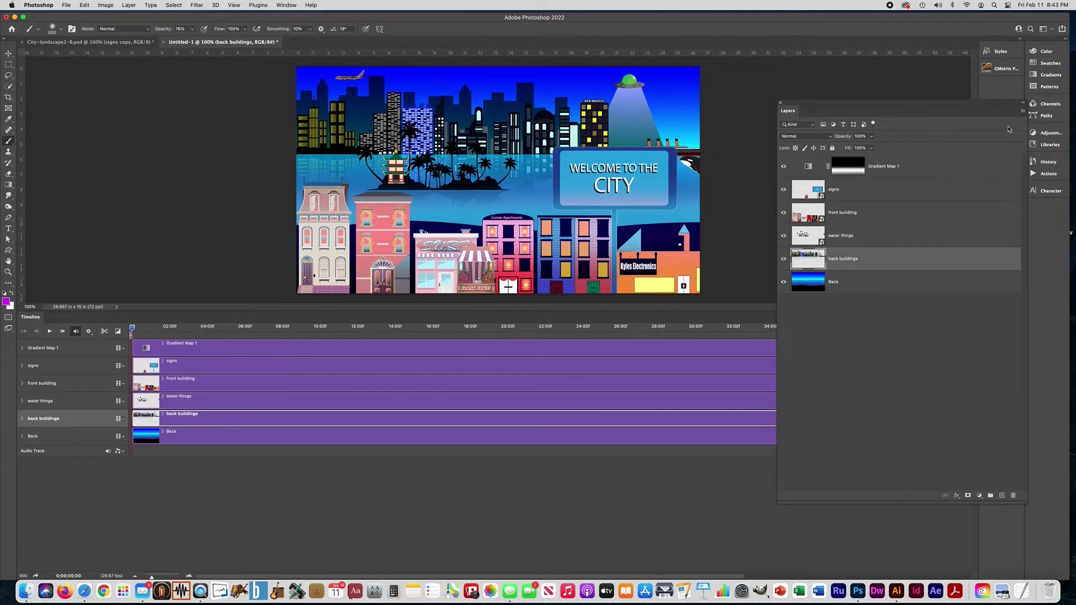
pyautogui.click(1022, 112)
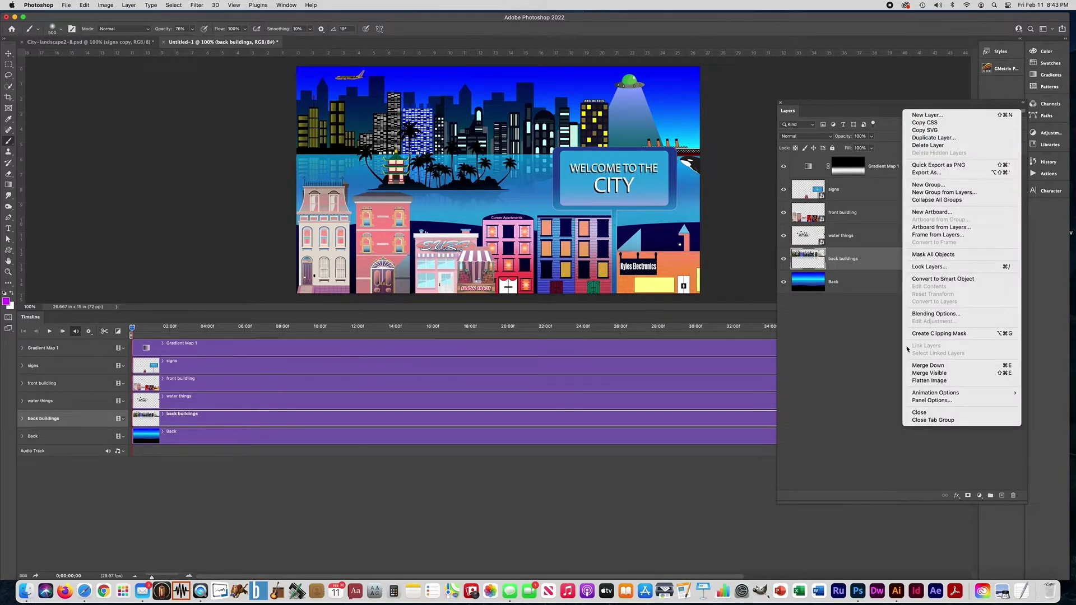
pyautogui.click(929, 280)
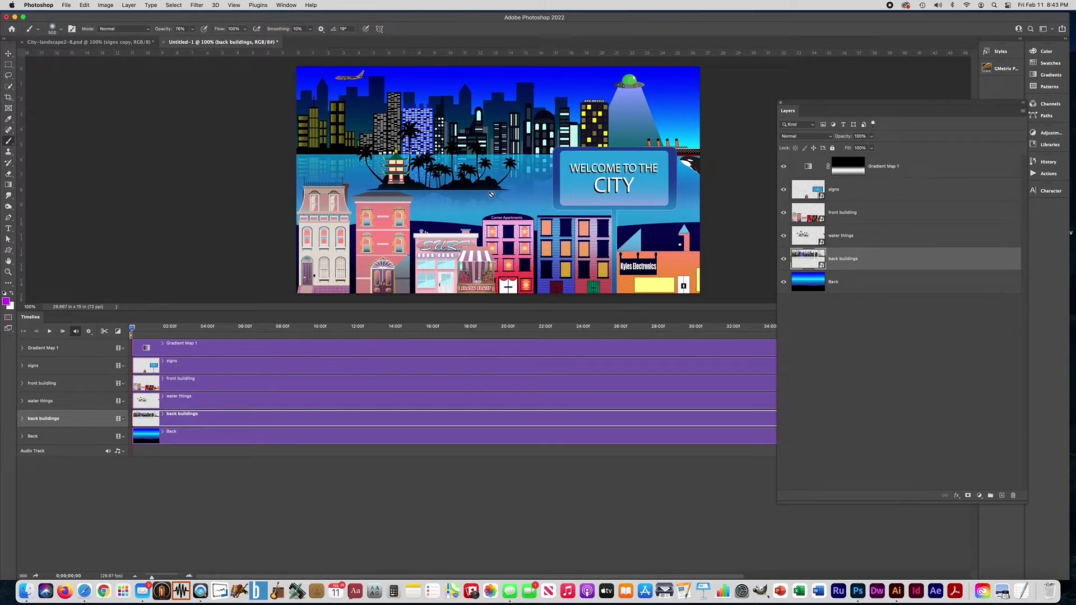
pyautogui.click(781, 104)
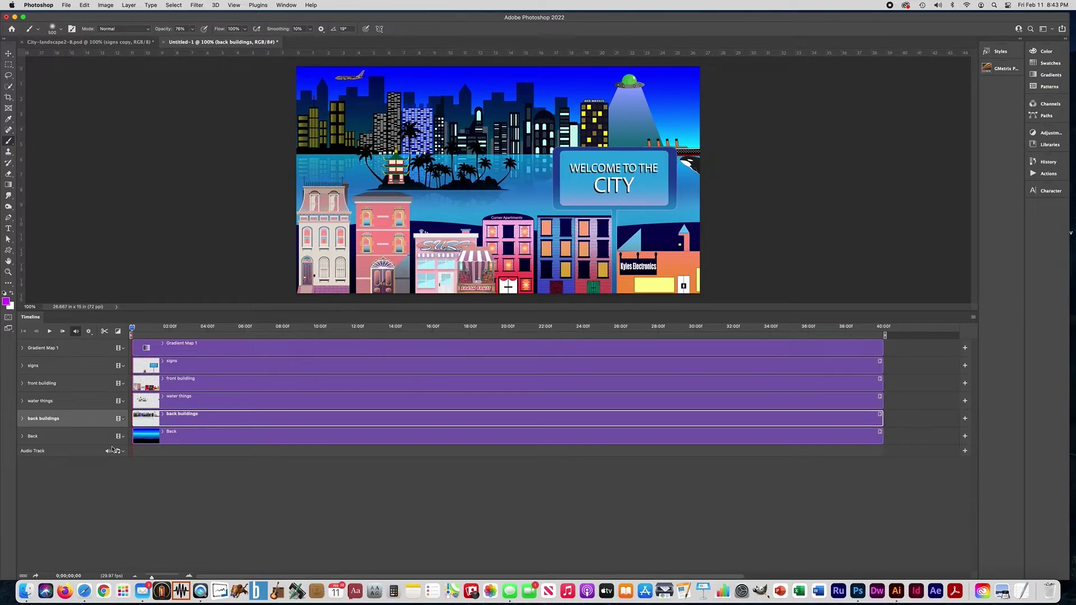
# Step: Expand the front building track's properties and set a Transform keyframe at the start of the timeline
pyautogui.click(179, 384)
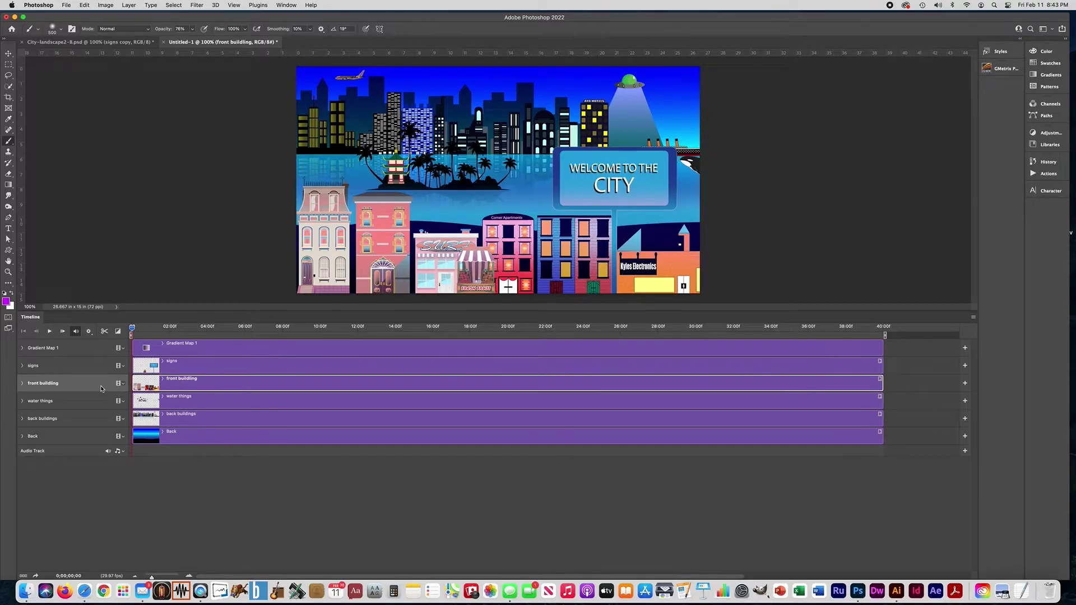
pyautogui.click(22, 383)
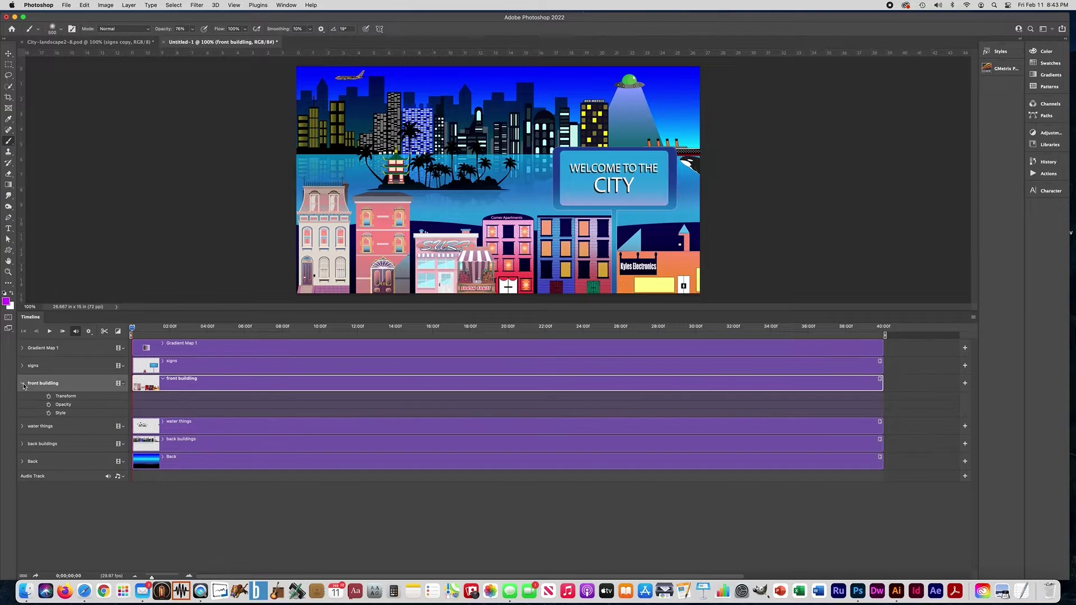
pyautogui.click(49, 397)
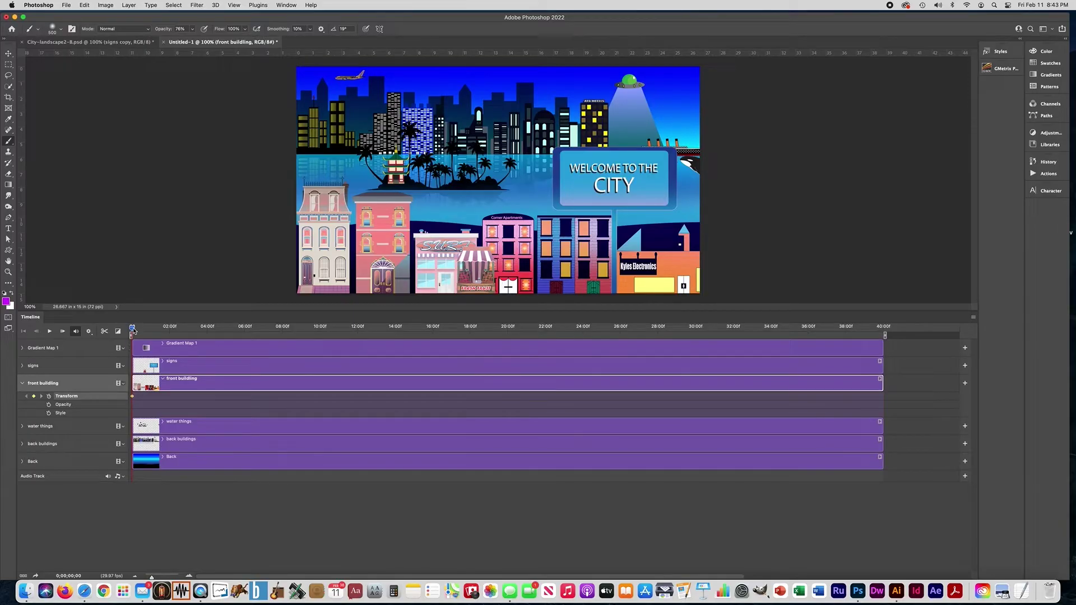
# Step: At 0:00:39:28, shift the front building layer horizontally left with Free Transform until its right end meets the canvas's right edge
pyautogui.moveTo(132, 330); pyautogui.dragTo(280, 330)
pyautogui.moveTo(581, 332); pyautogui.dragTo(877, 355)
pyautogui.press('super+t')
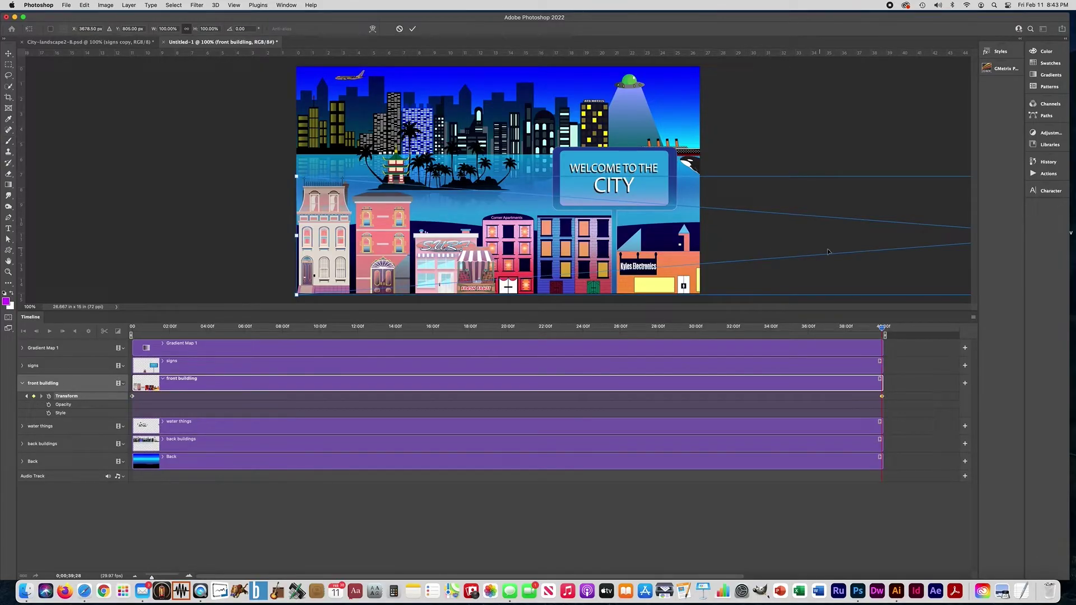
pyautogui.hotkey('shift', 'Left')
pyautogui.hotkey('shift', 'Left')
pyautogui.hotkey('shift', 'Left')
pyautogui.hotkey('shift', 'Left')
pyautogui.hotkey('shift', 'Left')
pyautogui.hotkey('shift', 'Left')
pyautogui.hotkey('shift', 'Left')
pyautogui.hotkey('shift', 'Left')
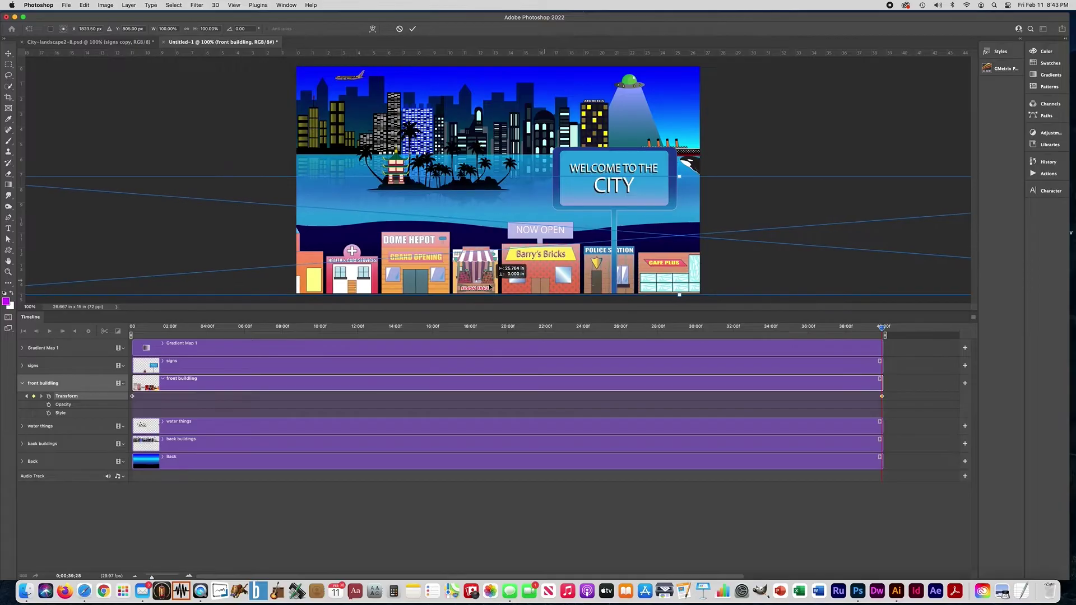
pyautogui.hotkey('shift', 'Left')
pyautogui.hotkey('shift', 'Left')
pyautogui.hotkey('shift', 'Left')
pyautogui.hotkey('shift', 'Left')
pyautogui.hotkey('shift', 'Left')
pyautogui.hotkey('shift', 'Left')
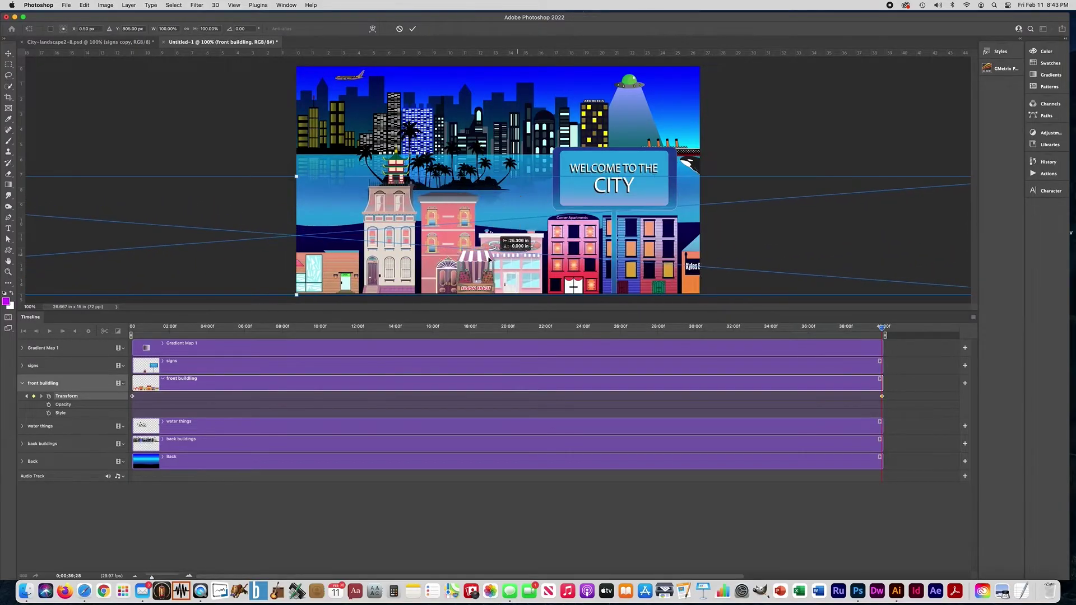
pyautogui.moveTo(872, 245); pyautogui.dragTo(519, 270)
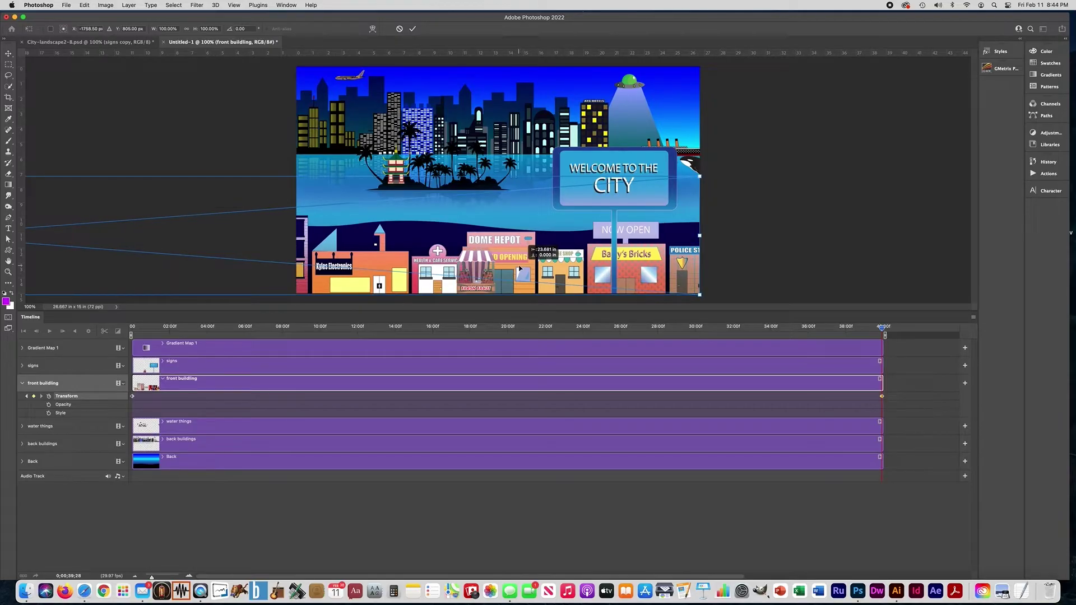
pyautogui.press('Return')
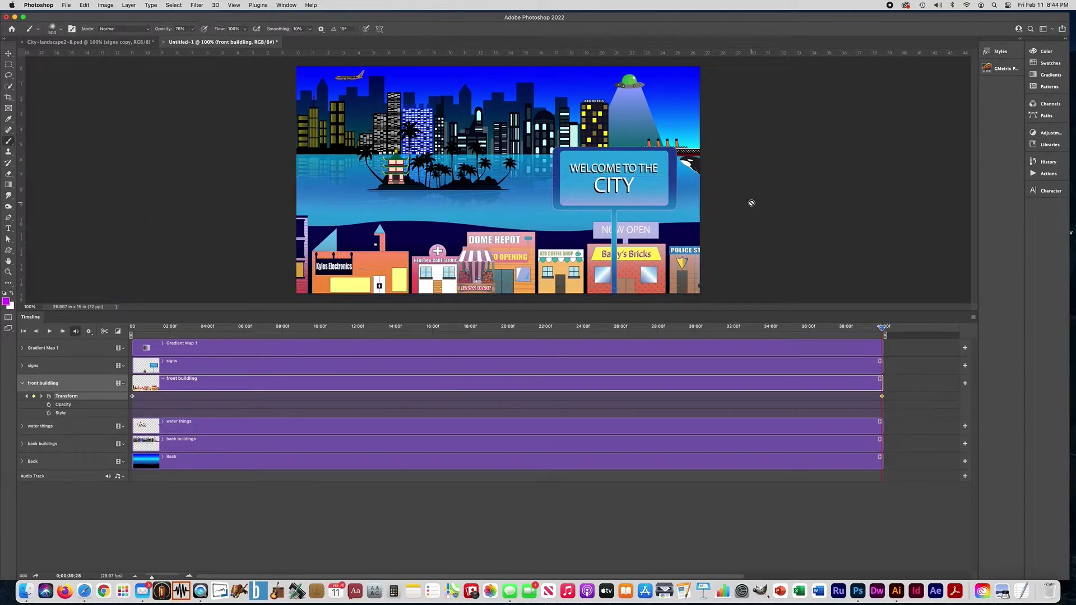
# Step: Play the timeline from the beginning for a few seconds to preview the front buildings' scrolling motion
pyautogui.moveTo(883, 330); pyautogui.dragTo(115, 344)
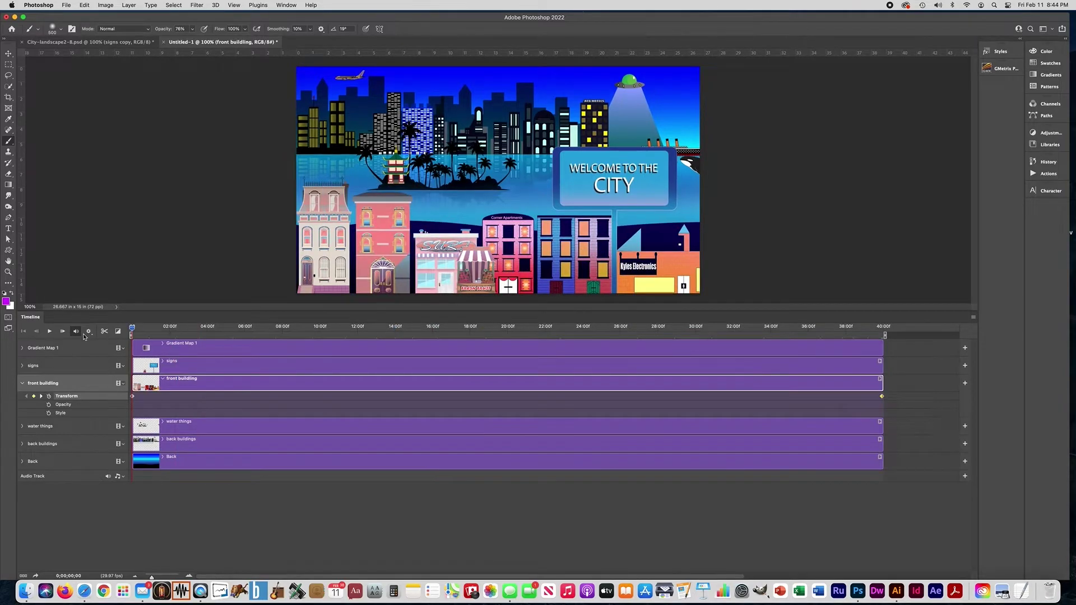
pyautogui.click(48, 331)
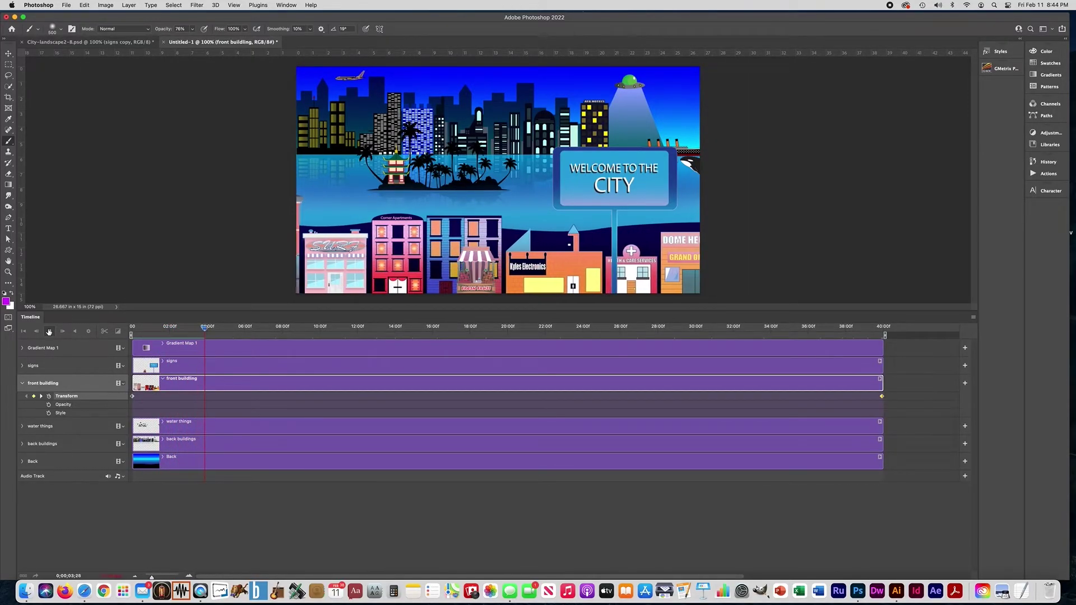
pyautogui.click(48, 332)
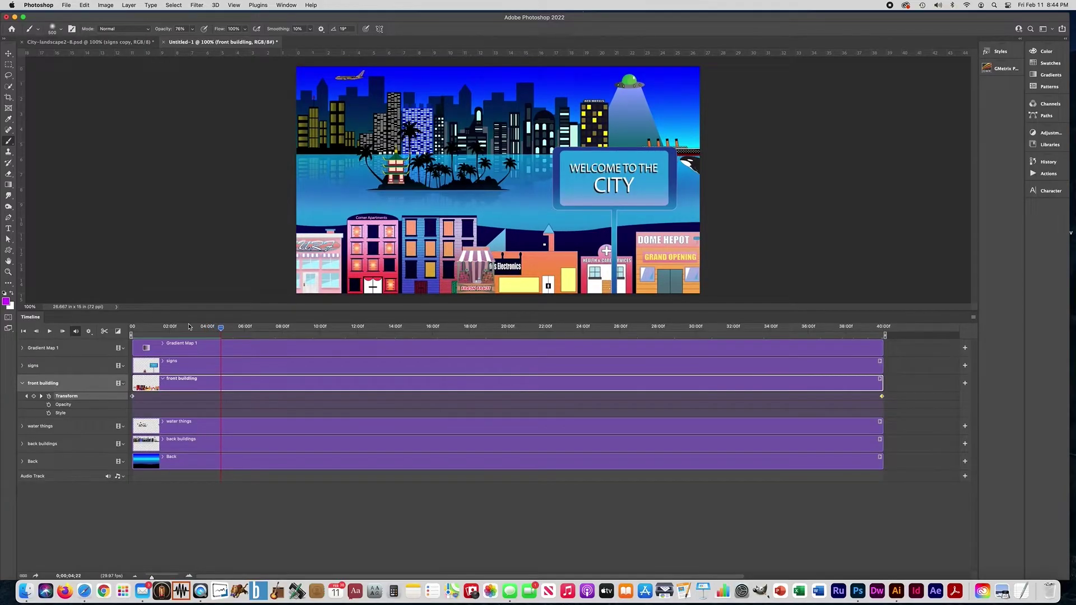
# Step: Return the playhead to 0:00:00:03 and set a Transform keyframe there on the signs track
pyautogui.moveTo(220, 332); pyautogui.dragTo(134, 335)
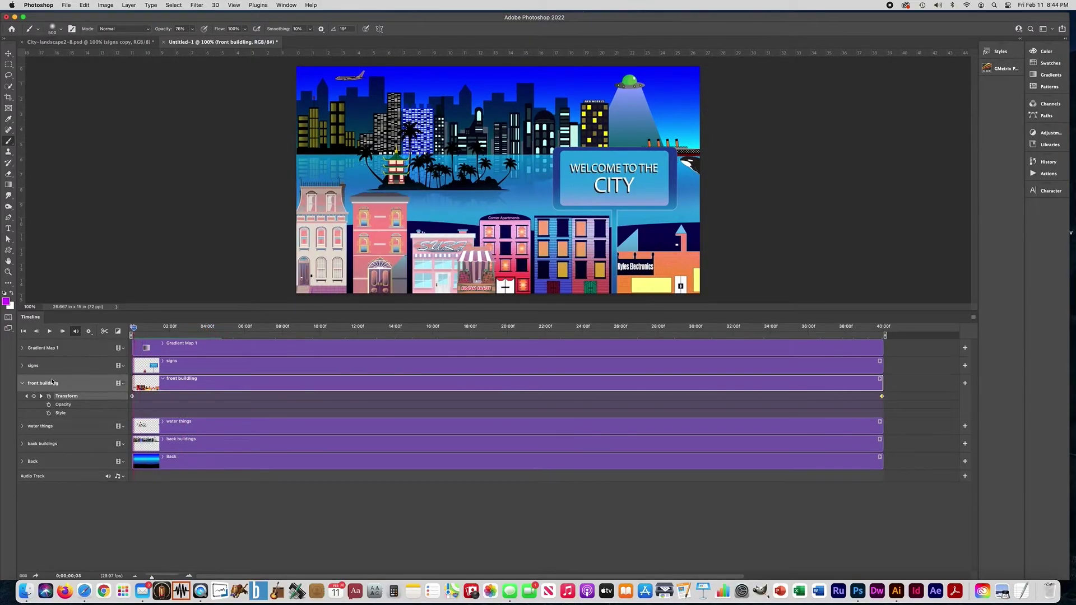
pyautogui.click(22, 366)
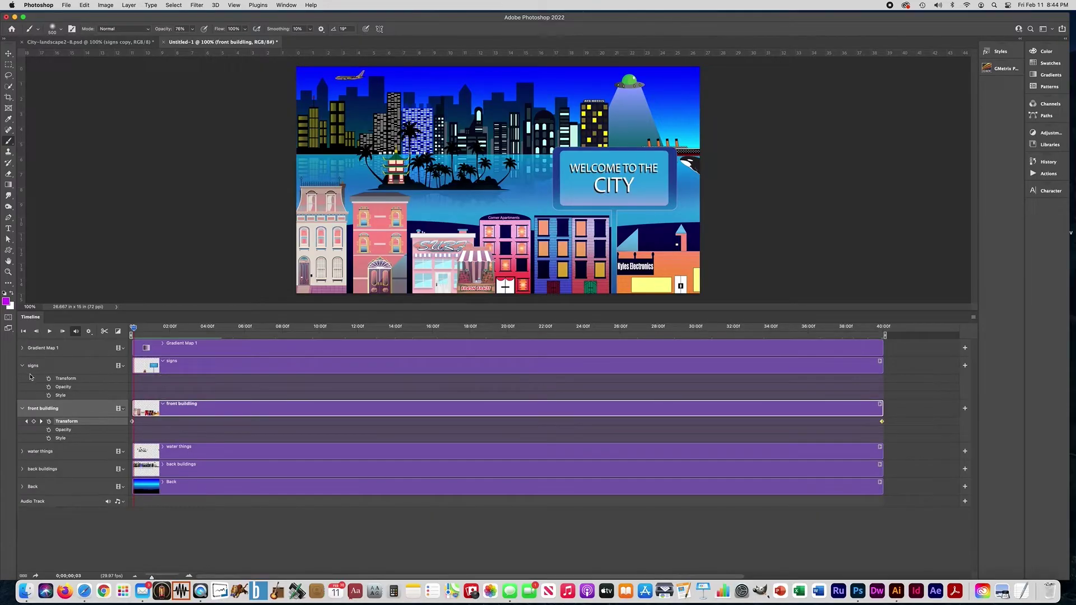
pyautogui.click(49, 378)
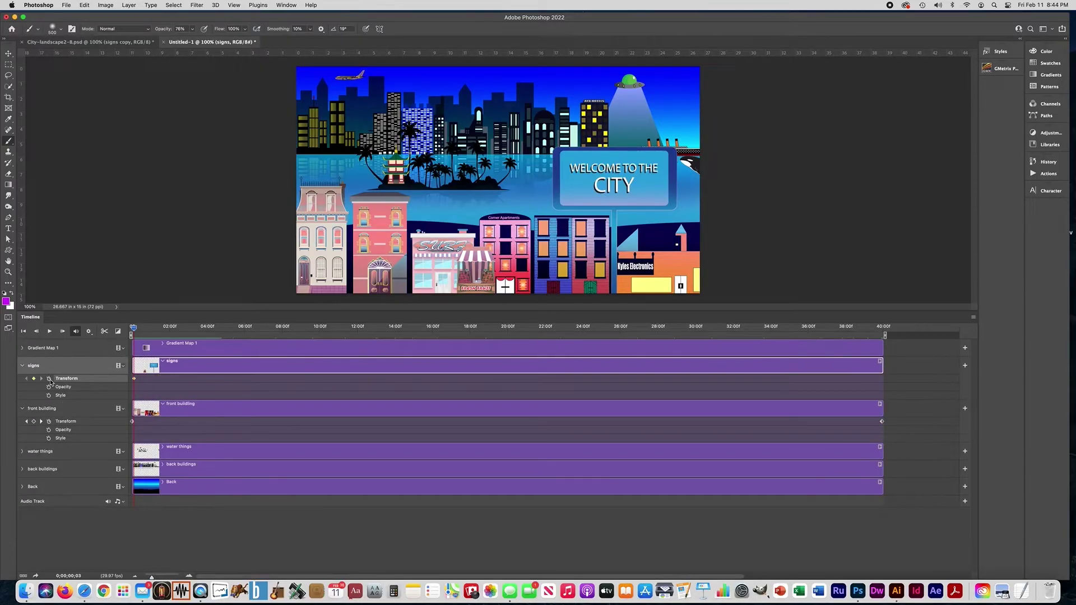
# Step: At 0:00:39:27, try to shift the signs layer horizontally left with Free Transform until it is completely off the canvas
pyautogui.moveTo(134, 329); pyautogui.dragTo(883, 337)
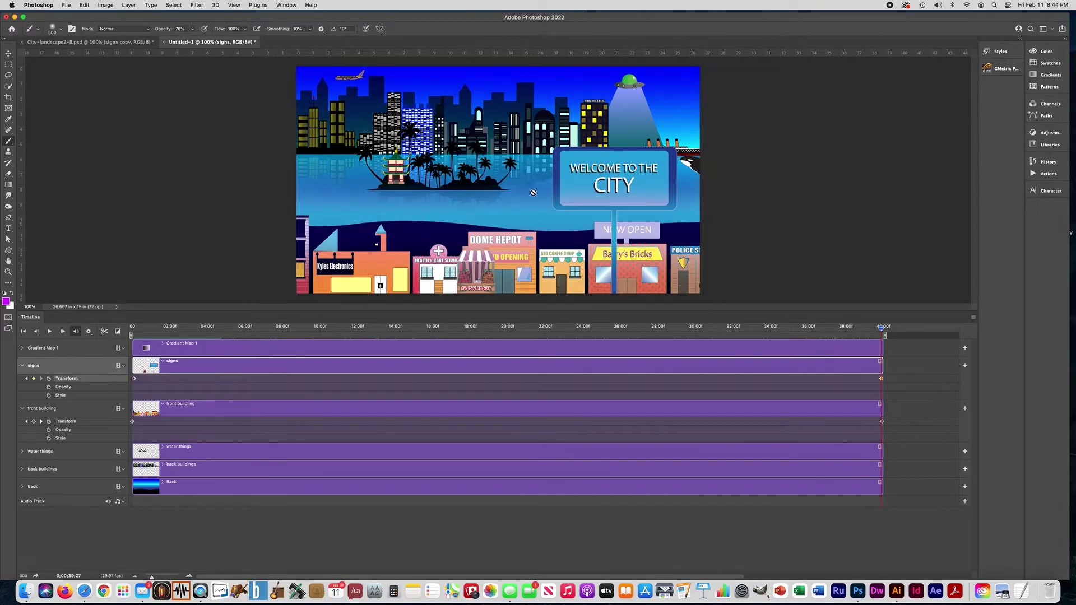
pyautogui.press('super+t')
pyautogui.moveTo(849, 233); pyautogui.dragTo(593, 254)
pyautogui.moveTo(893, 229); pyautogui.dragTo(407, 235)
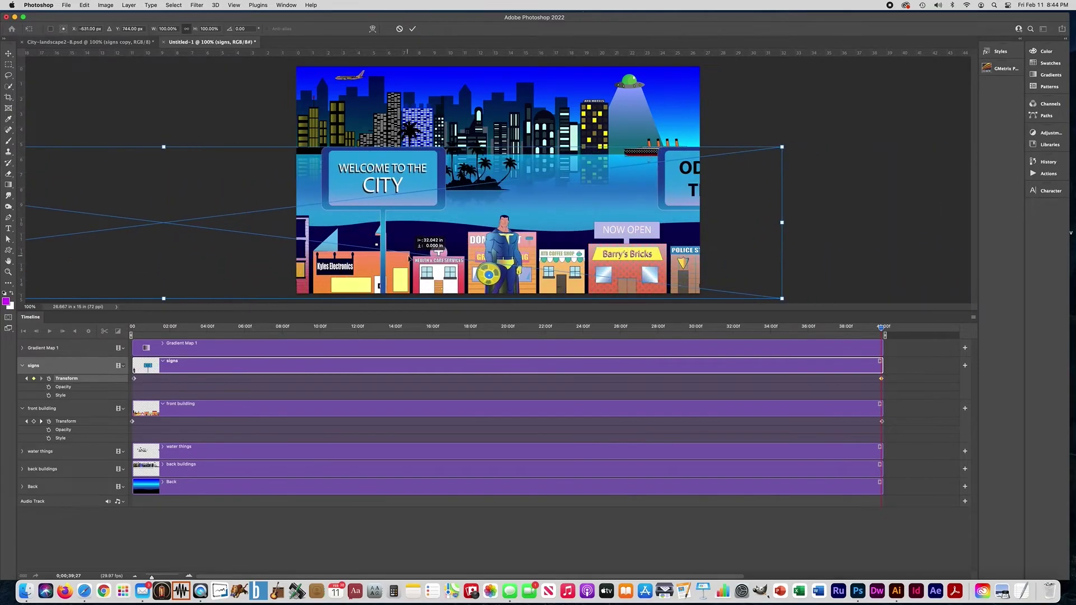
pyautogui.moveTo(671, 239); pyautogui.dragTo(190, 241)
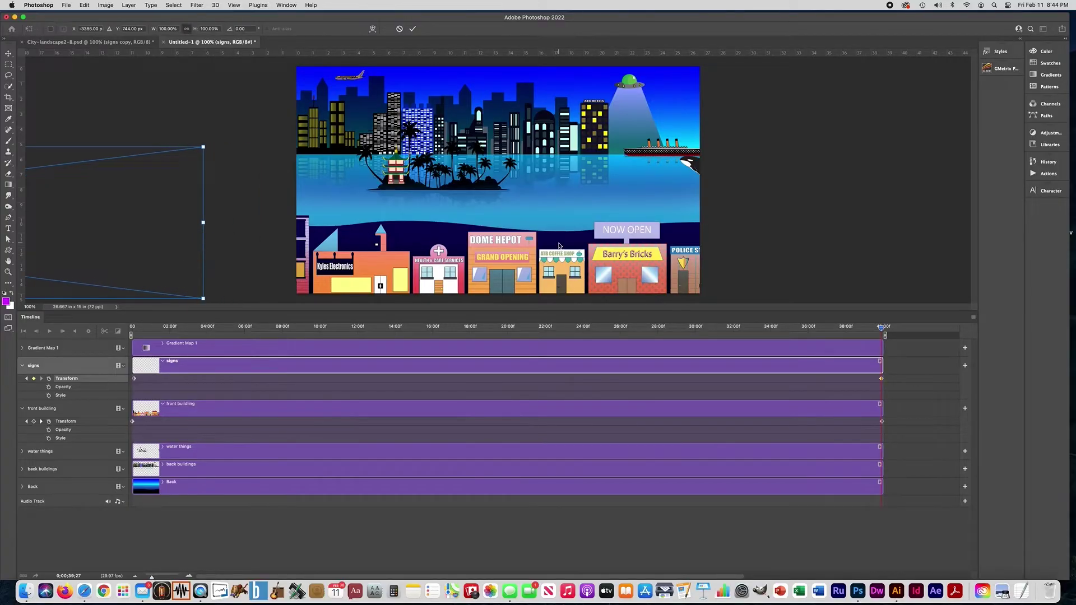
pyautogui.press('Escape')
pyautogui.press('b')
# Step: Return to the start of the timeline and play it briefly to check the signs layer's motion
pyautogui.moveTo(880, 328); pyautogui.dragTo(53, 331)
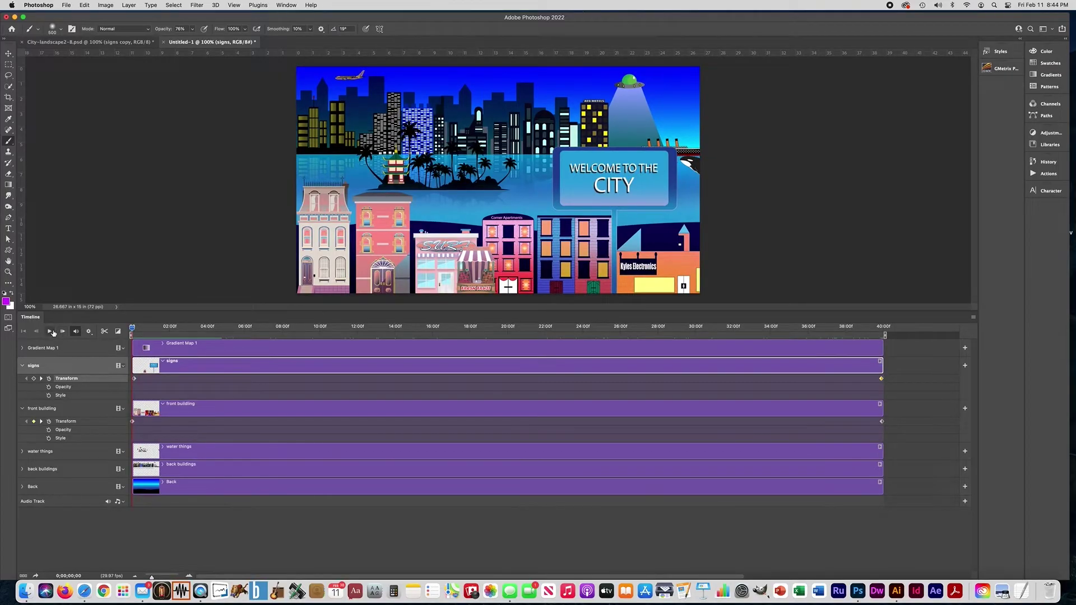
pyautogui.click(51, 331)
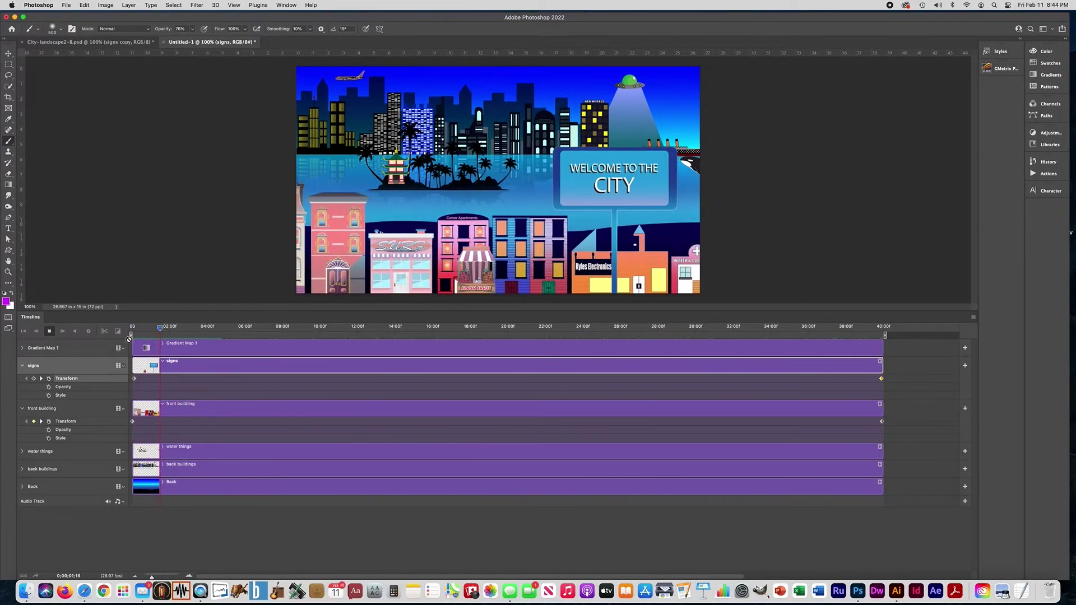
pyautogui.press('space')
# Step: At 0:00:39:27, shift the signs layer horizontally with Free Transform until it lies fully beyond the canvas's left edge, and apply the transform
pyautogui.moveTo(172, 330); pyautogui.dragTo(881, 352)
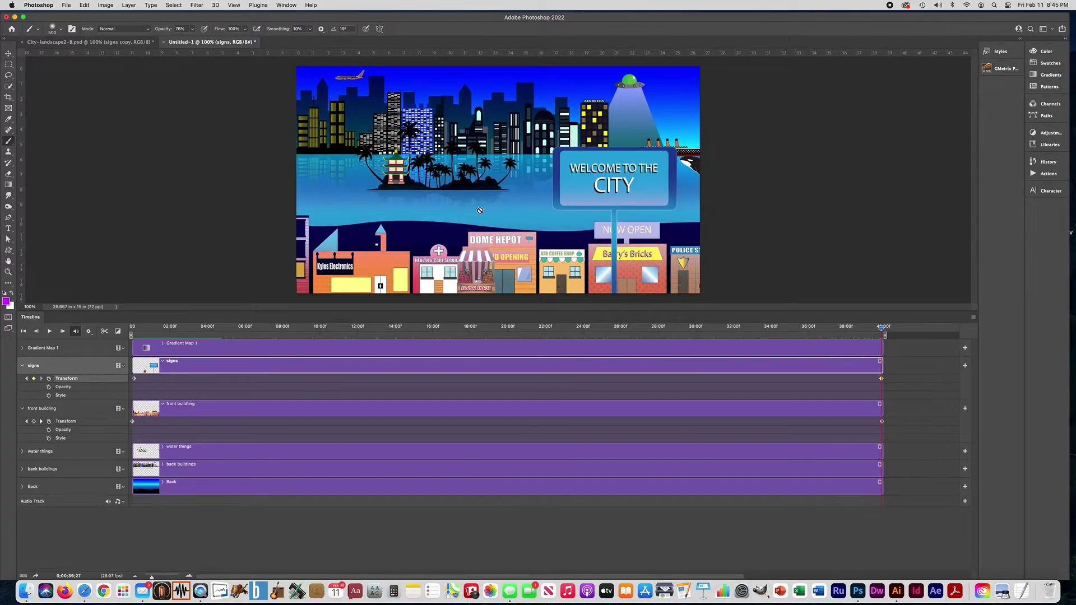
pyautogui.press('super+t')
pyautogui.moveTo(891, 267); pyautogui.dragTo(652, 259)
pyautogui.moveTo(887, 226); pyautogui.dragTo(32, 250)
pyautogui.press('Return')
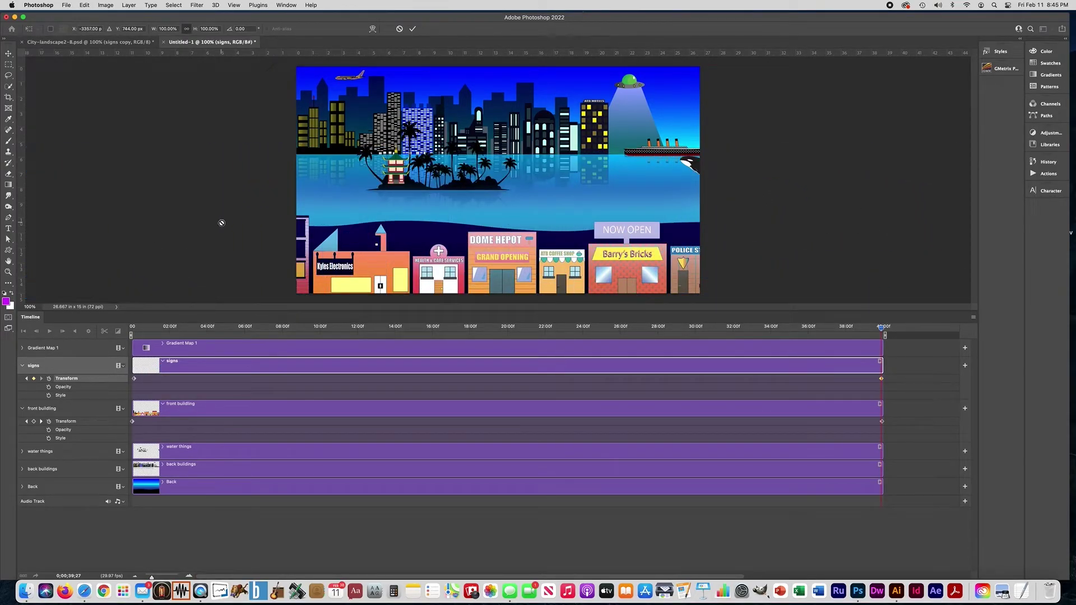
pyautogui.press('b')
# Step: Play the timeline from the beginning for about four seconds to preview the signs scrolling with the front buildings
pyautogui.moveTo(883, 331); pyautogui.dragTo(52, 340)
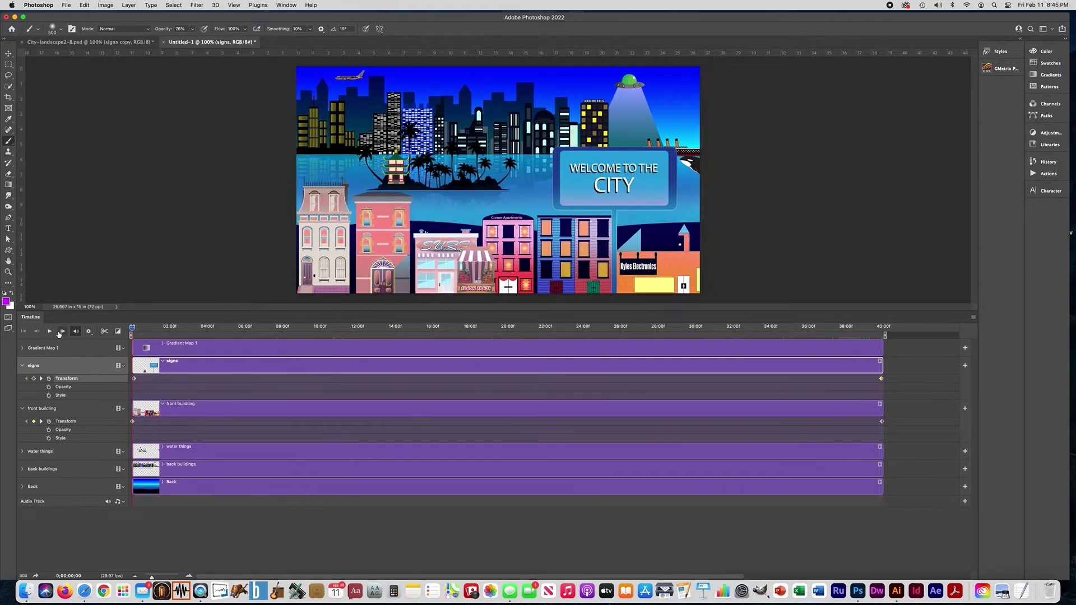
pyautogui.click(51, 331)
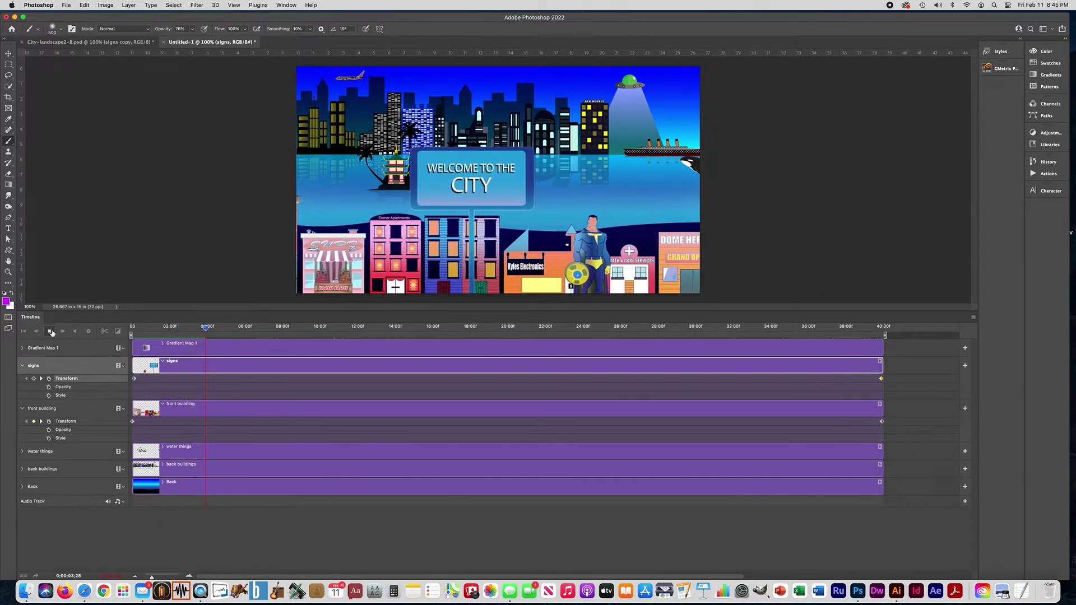
pyautogui.click(51, 332)
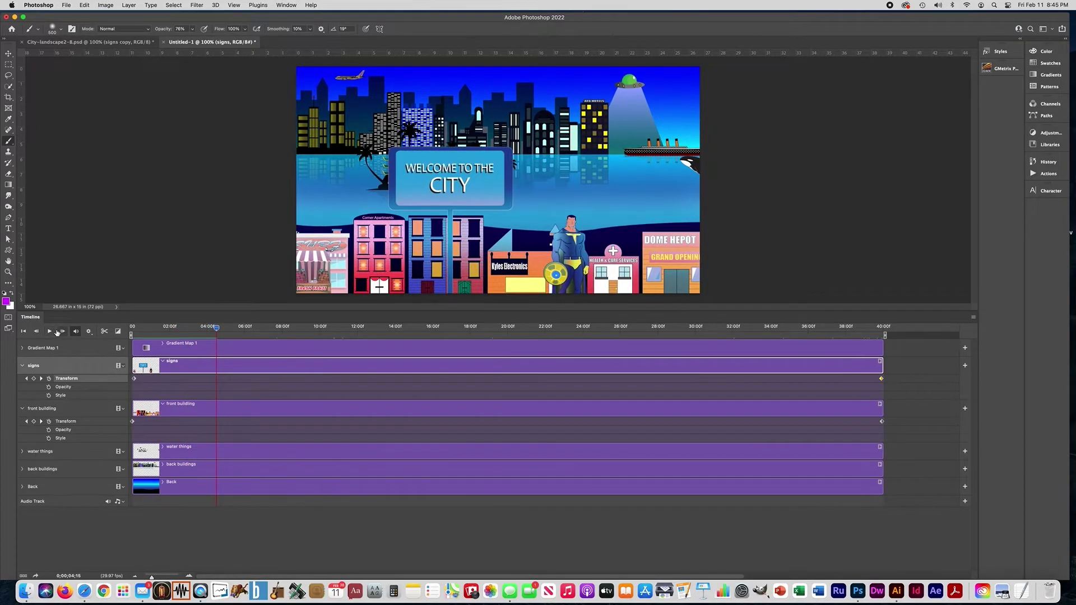
# Step: Expand the water things track's properties and set a Transform keyframe at the start of the timeline
pyautogui.click(23, 452)
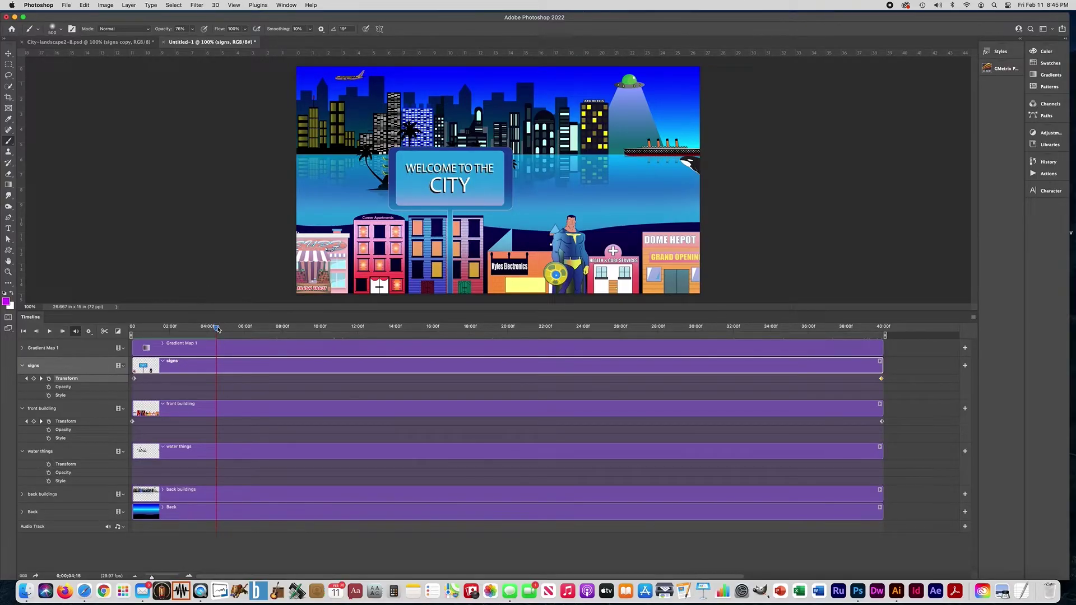
pyautogui.moveTo(218, 329); pyautogui.dragTo(131, 335)
pyautogui.click(49, 464)
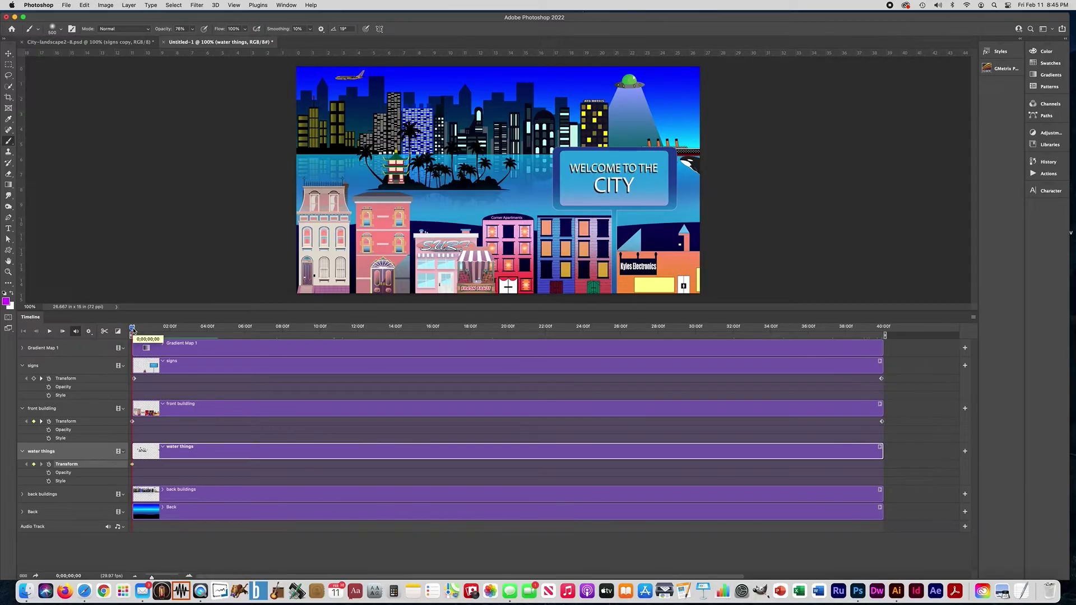
# Step: At 0:00:33:20, add a Transform keyframe and shift the water things layer horizontally left until it is completely off the canvas
pyautogui.moveTo(133, 330); pyautogui.dragTo(764, 348)
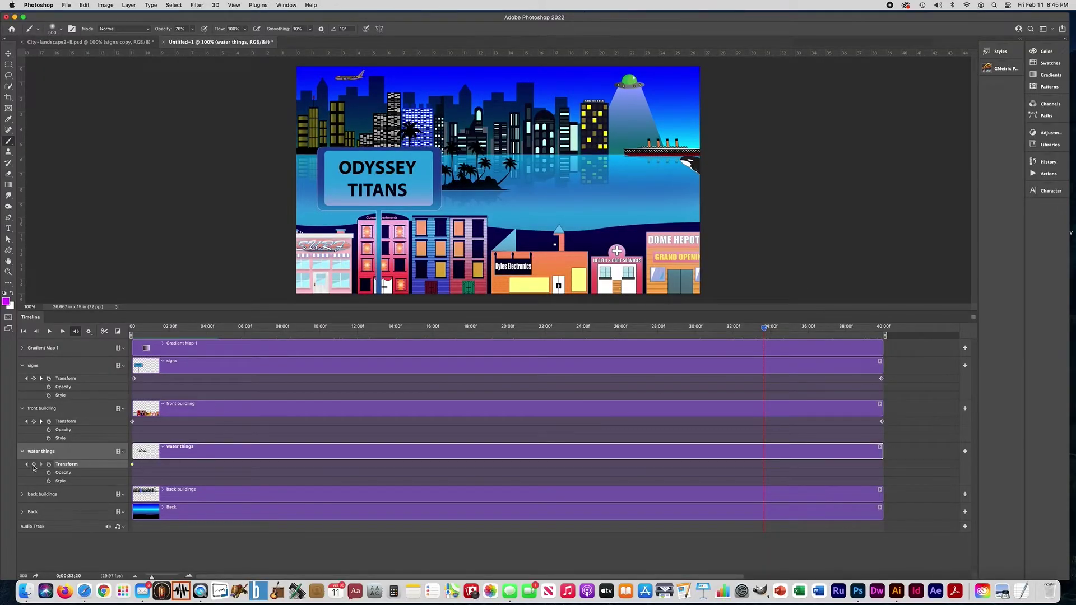
pyautogui.press('super+t')
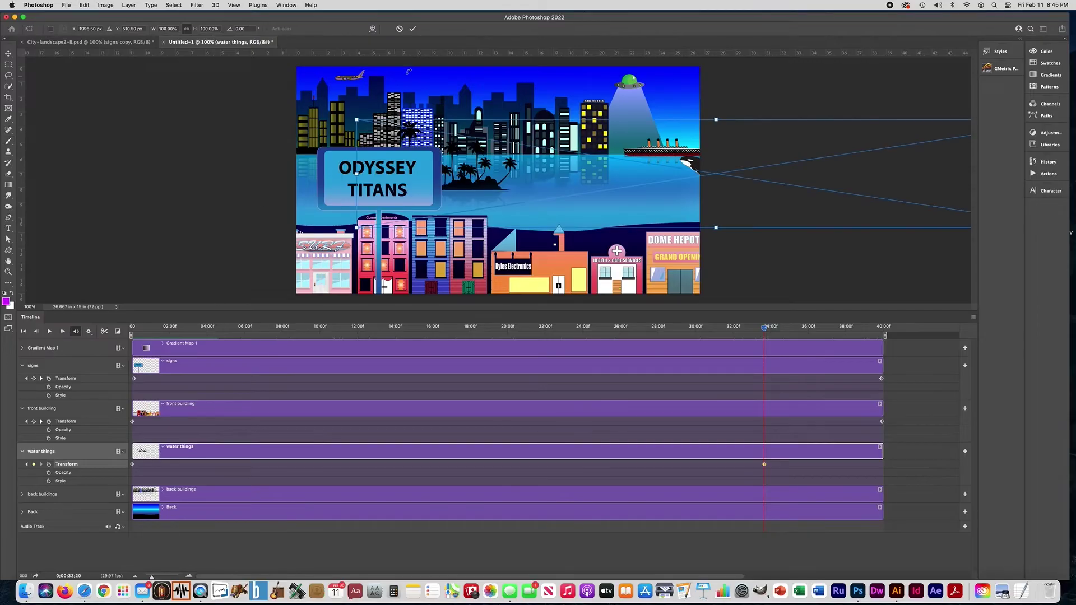
pyautogui.moveTo(881, 218); pyautogui.dragTo(104, 245)
pyautogui.press('Return')
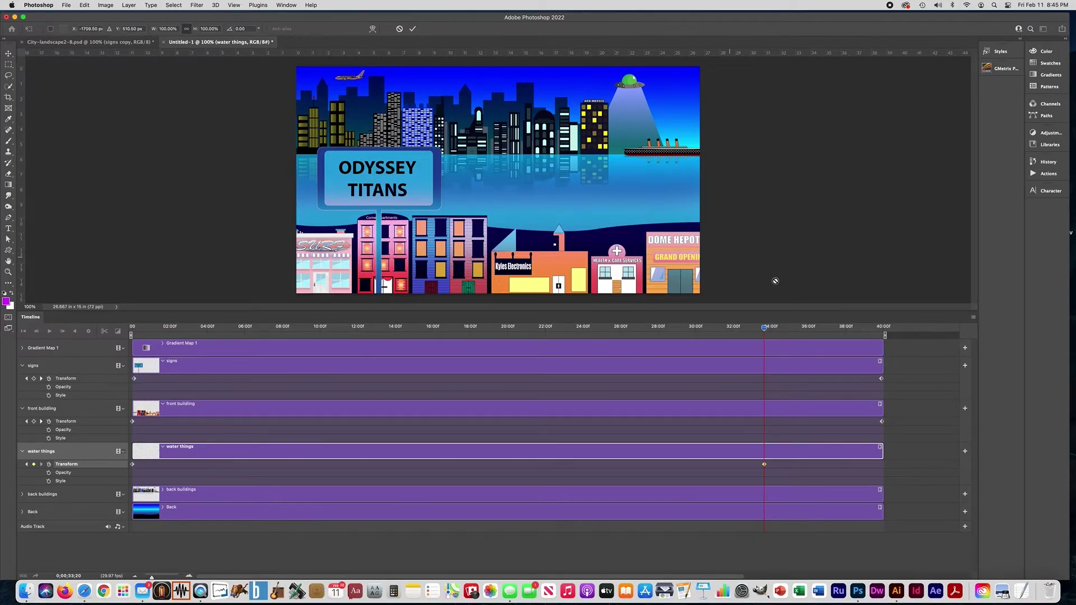
pyautogui.press('b')
# Step: Play the timeline from the beginning for about a second to preview the water things layer's speed
pyautogui.click(133, 327)
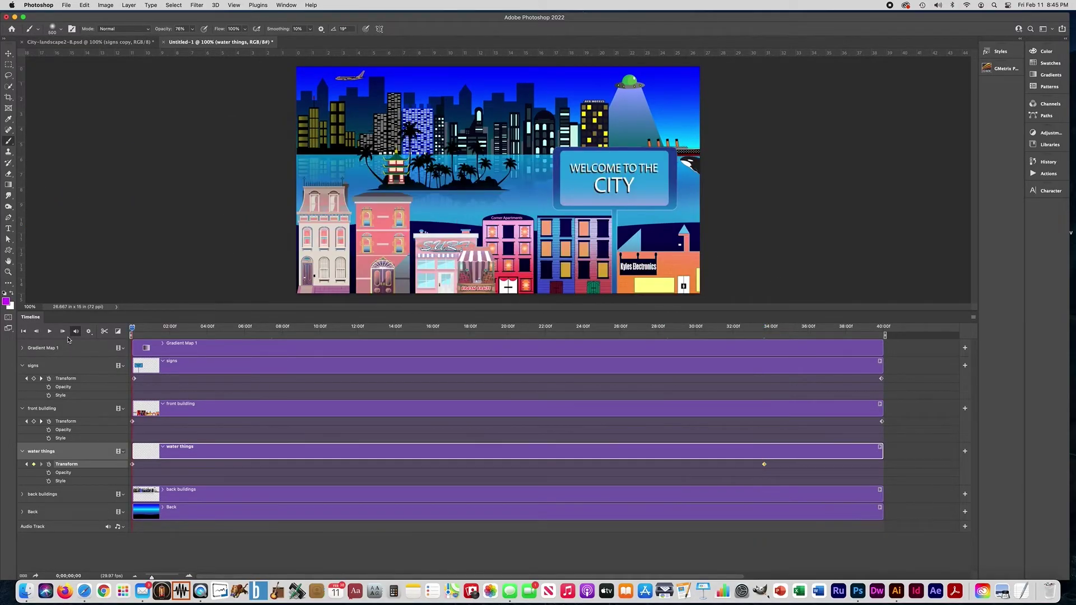
pyautogui.click(49, 332)
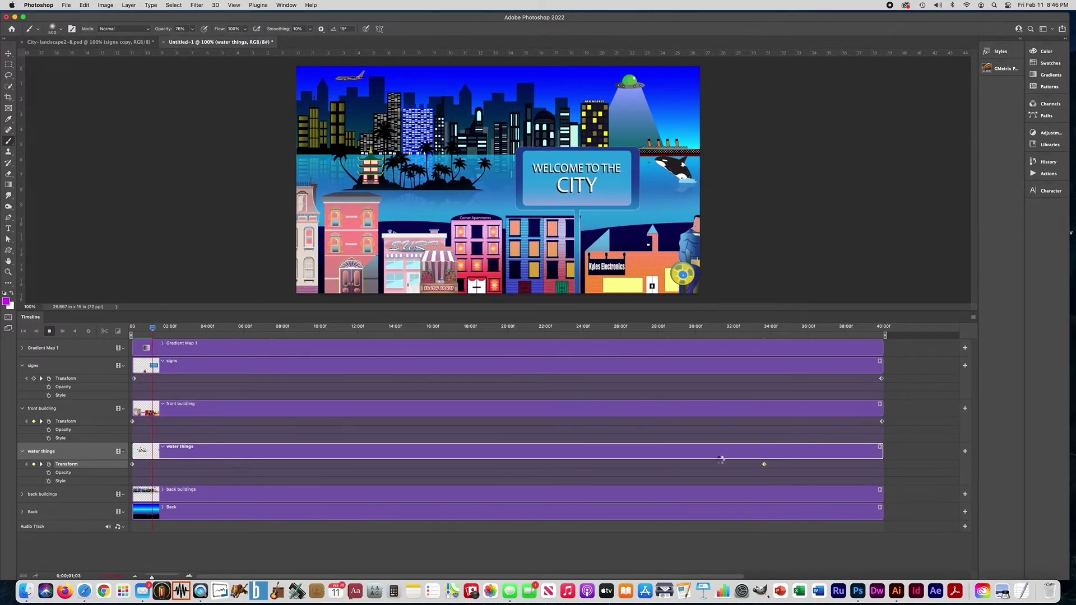
pyautogui.press('space')
# Step: Move the water things track's end Transform keyframe to about 39, 42 and 44 seconds in turn, playing the timeline after each move
pyautogui.moveTo(764, 464); pyautogui.dragTo(866, 470)
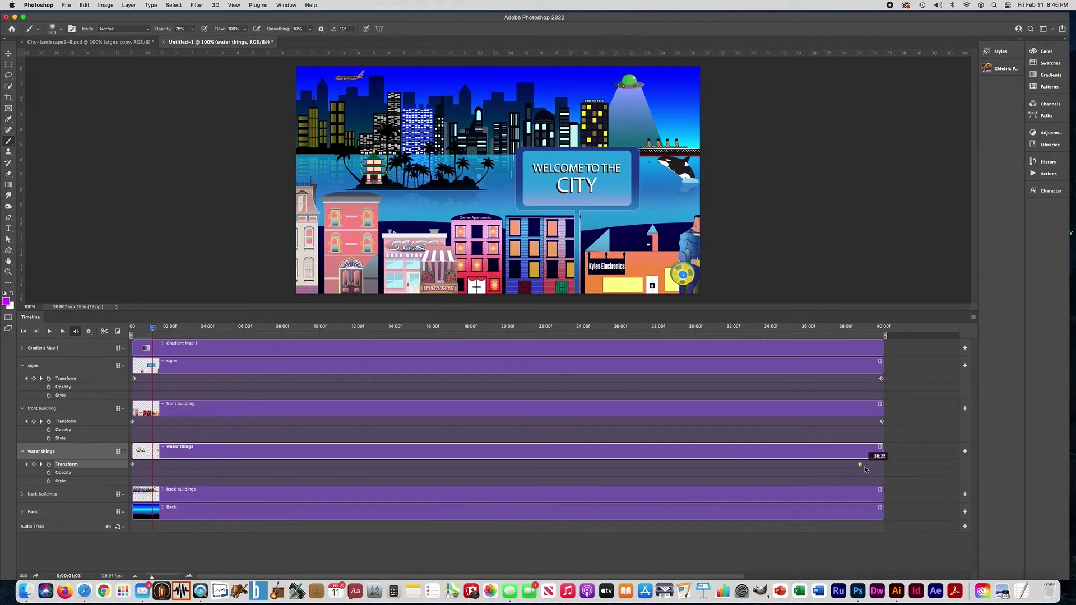
pyautogui.click(50, 333)
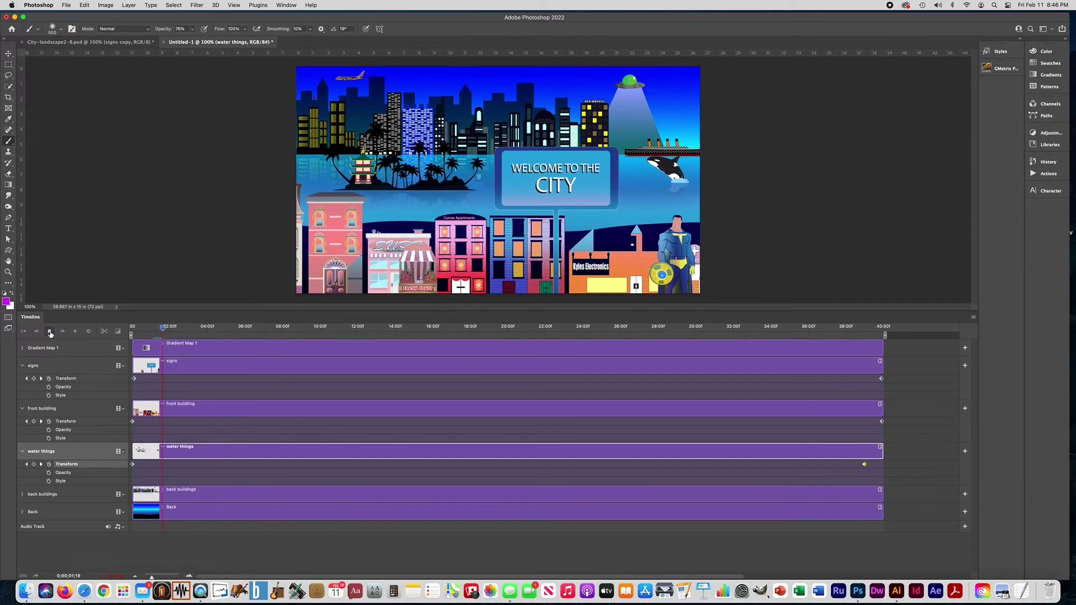
pyautogui.press('space')
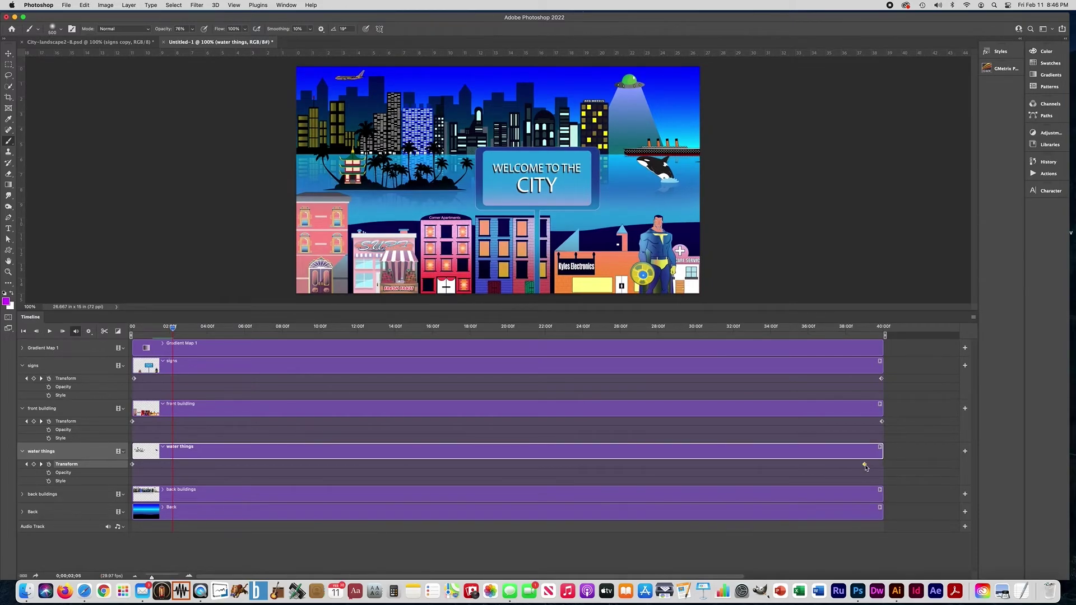
pyautogui.moveTo(866, 466); pyautogui.dragTo(915, 471)
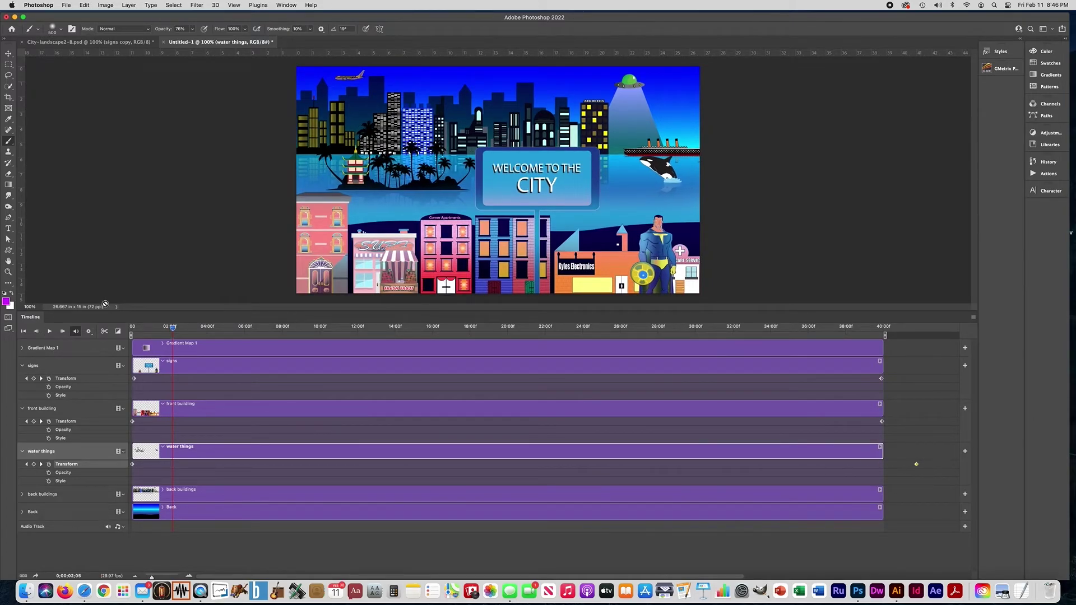
pyautogui.click(48, 333)
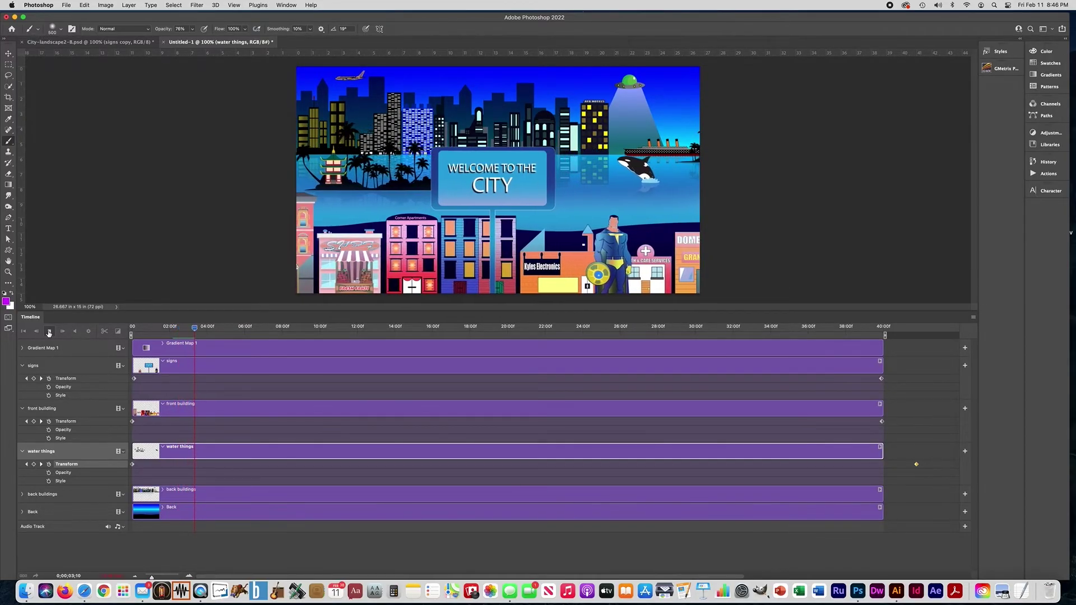
pyautogui.press('space')
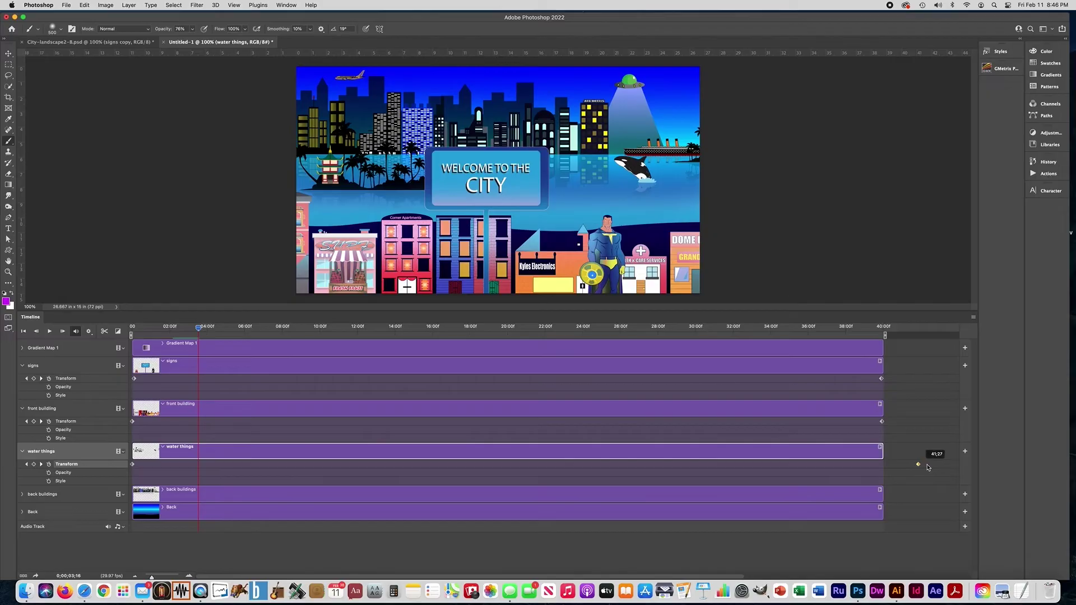
pyautogui.moveTo(927, 466); pyautogui.dragTo(965, 467)
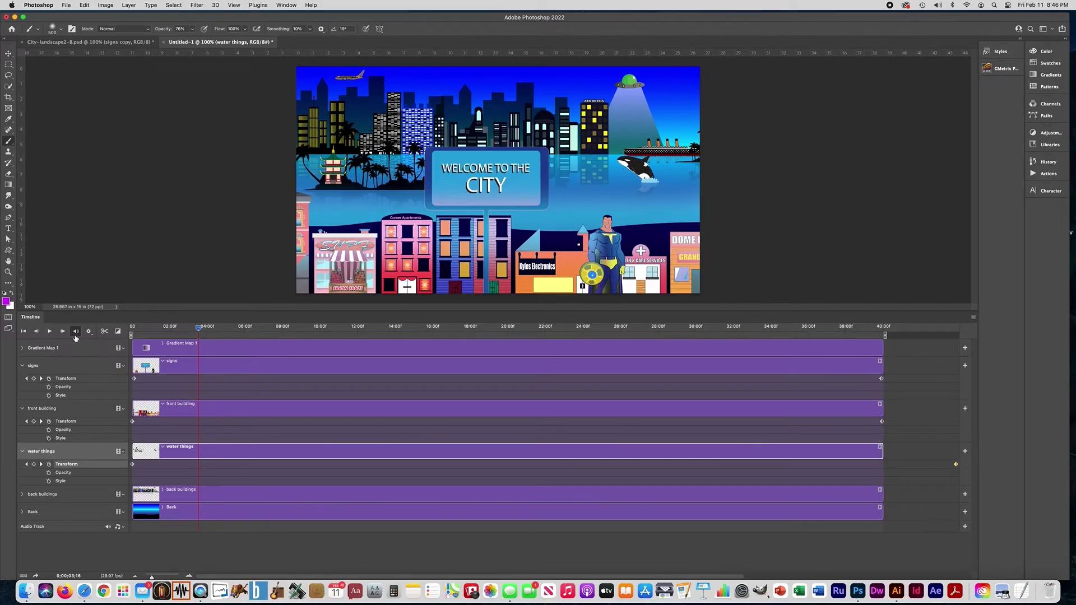
pyautogui.click(50, 331)
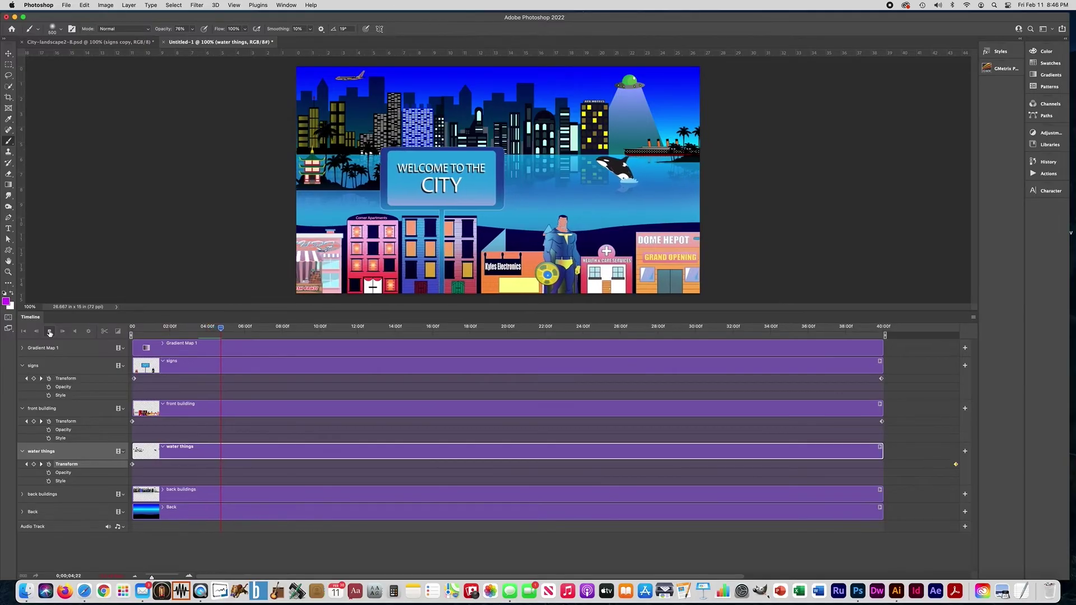
pyautogui.click(51, 332)
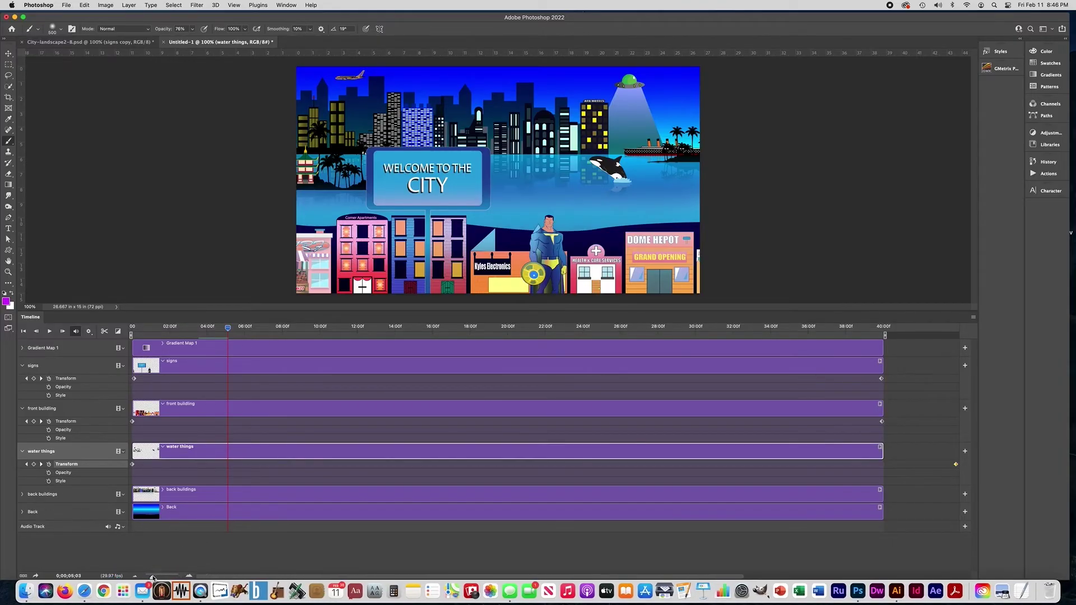
# Step: Move the water things track's end Transform keyframe to about 51 seconds and finally about 56 seconds, previewing the slower motion after each move
pyautogui.moveTo(152, 578); pyautogui.dragTo(150, 579)
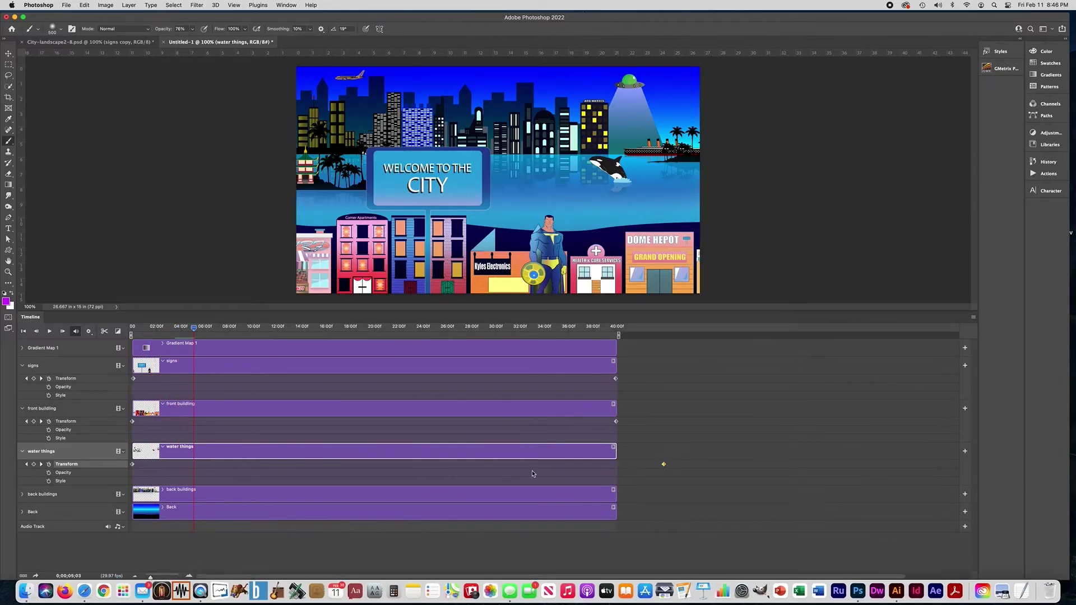
pyautogui.moveTo(664, 466); pyautogui.dragTo(752, 470)
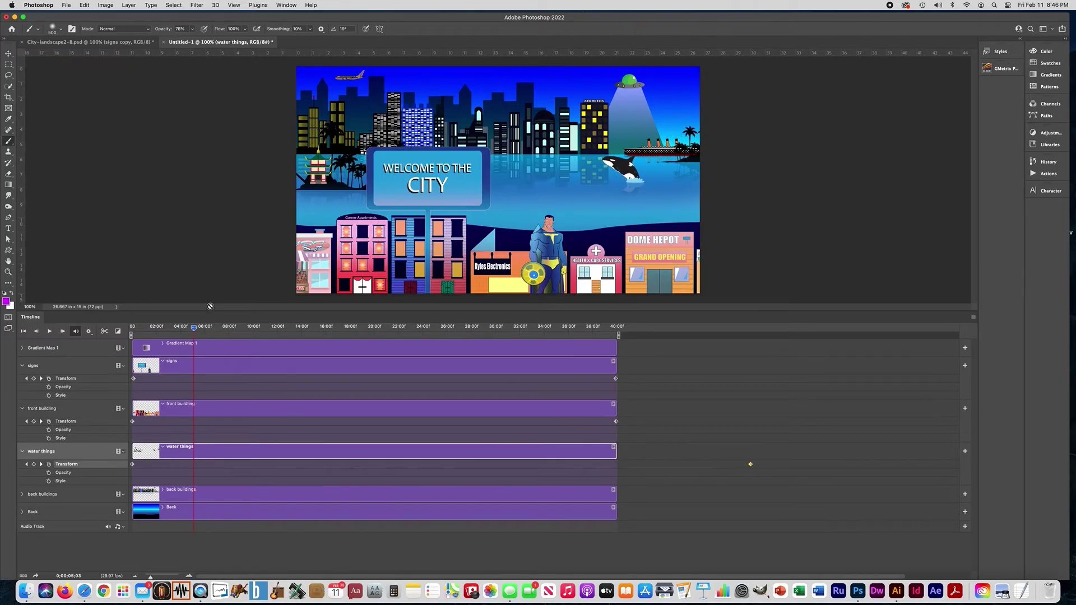
pyautogui.moveTo(194, 330); pyautogui.dragTo(133, 330)
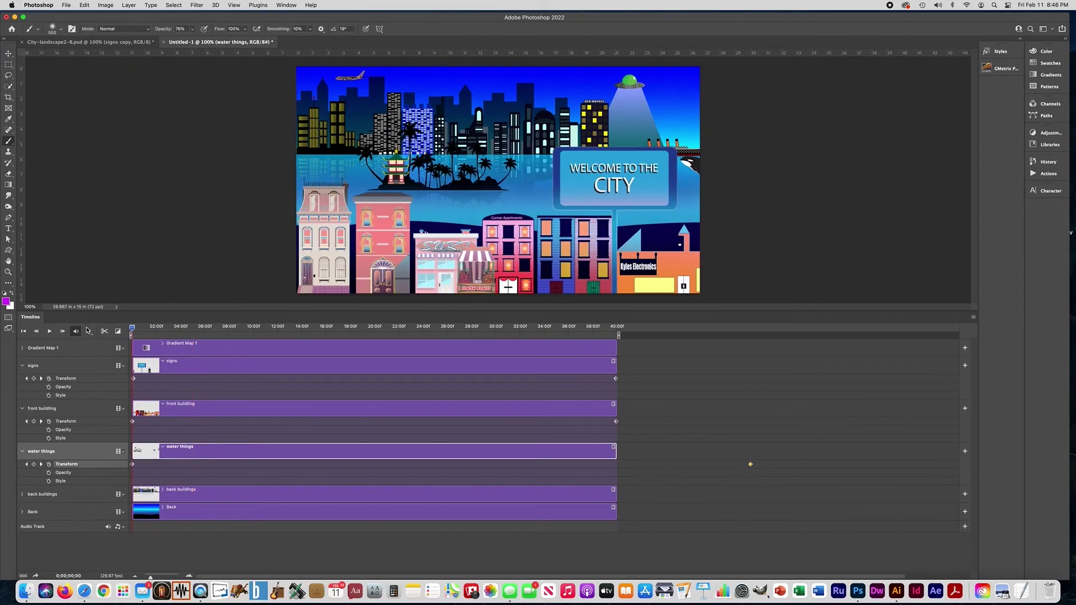
pyautogui.click(50, 331)
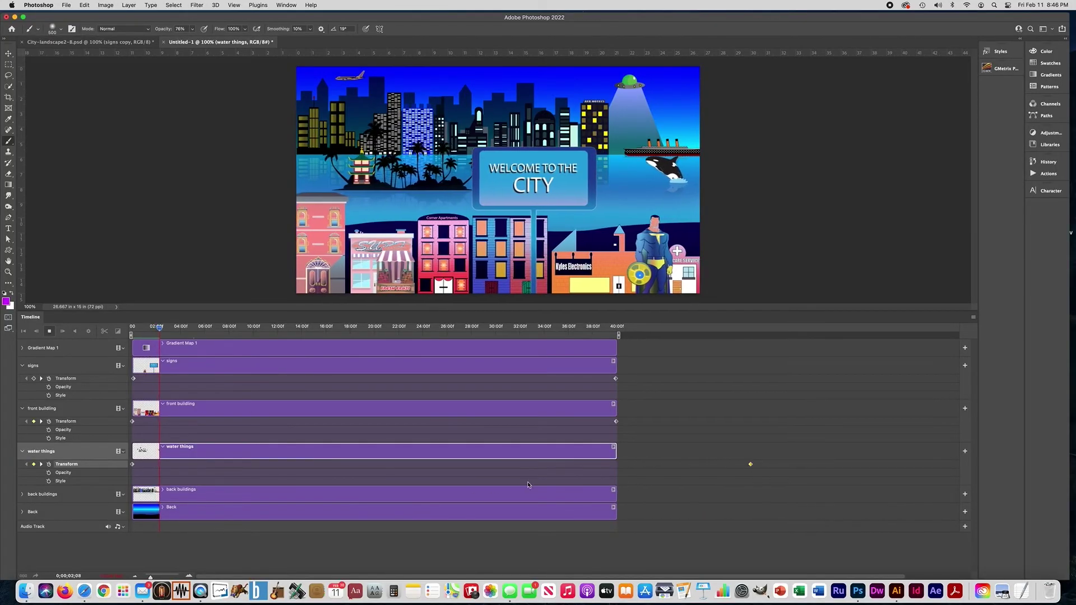
pyautogui.moveTo(750, 464); pyautogui.dragTo(813, 463)
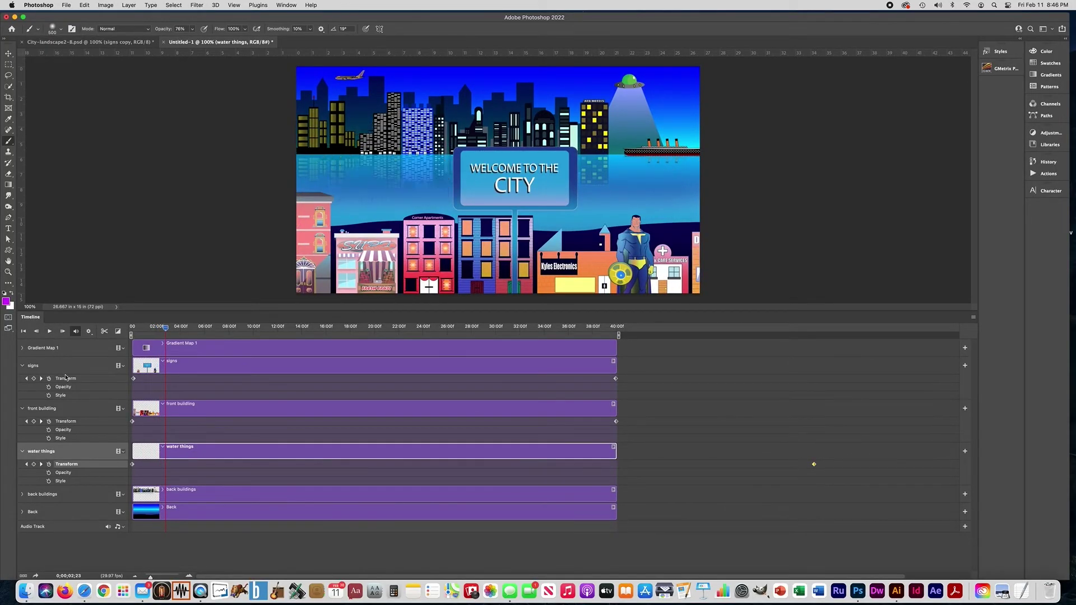
pyautogui.click(49, 336)
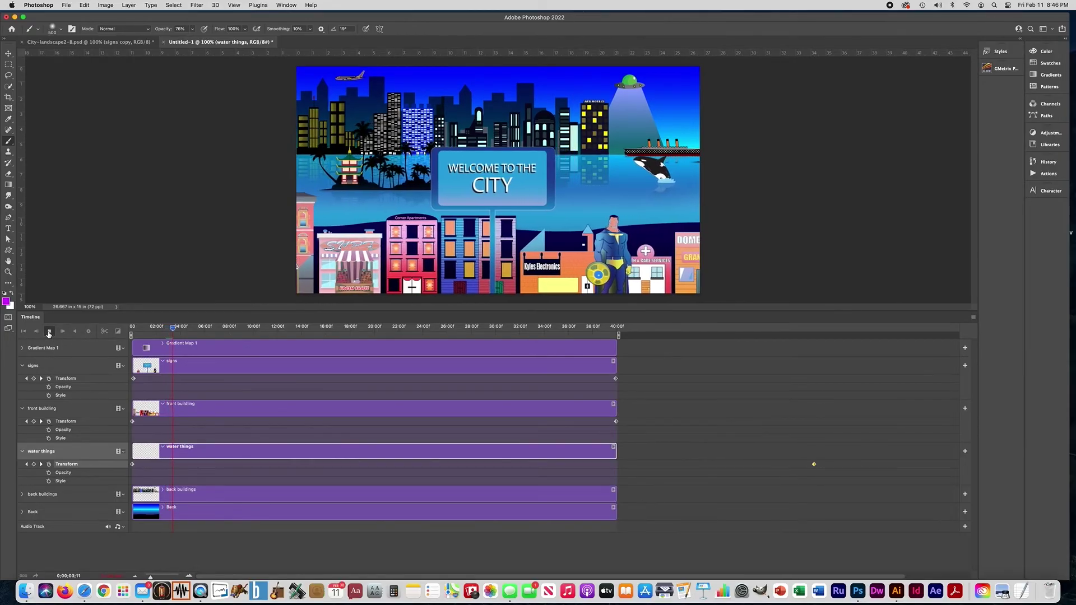
pyautogui.click(49, 333)
# Step: Expand the back buildings track's properties and set a Transform keyframe at the start of the timeline
pyautogui.click(22, 495)
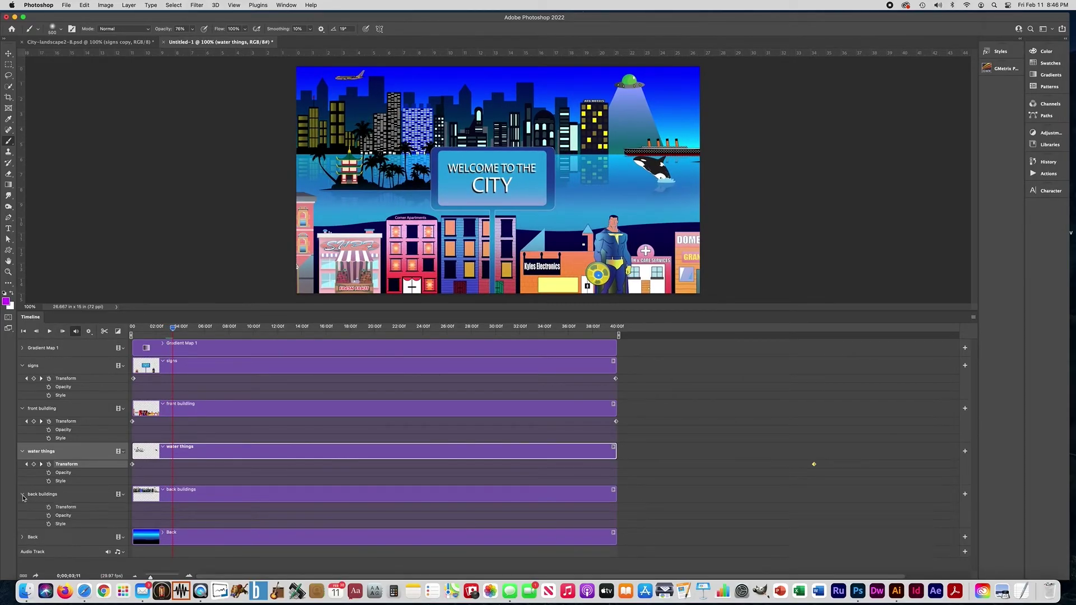
pyautogui.moveTo(176, 330); pyautogui.dragTo(132, 334)
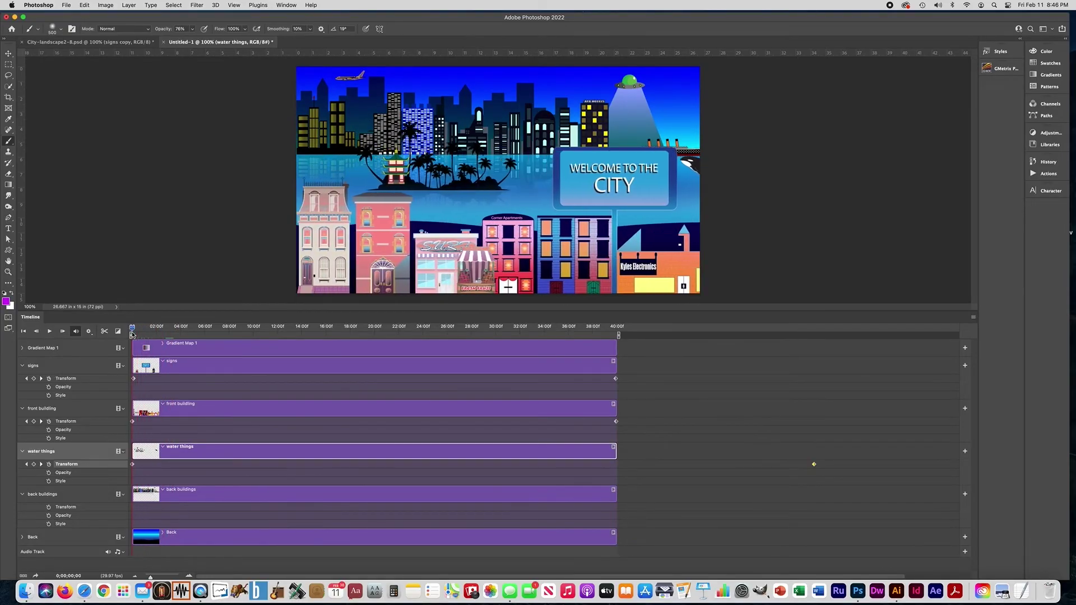
pyautogui.click(49, 507)
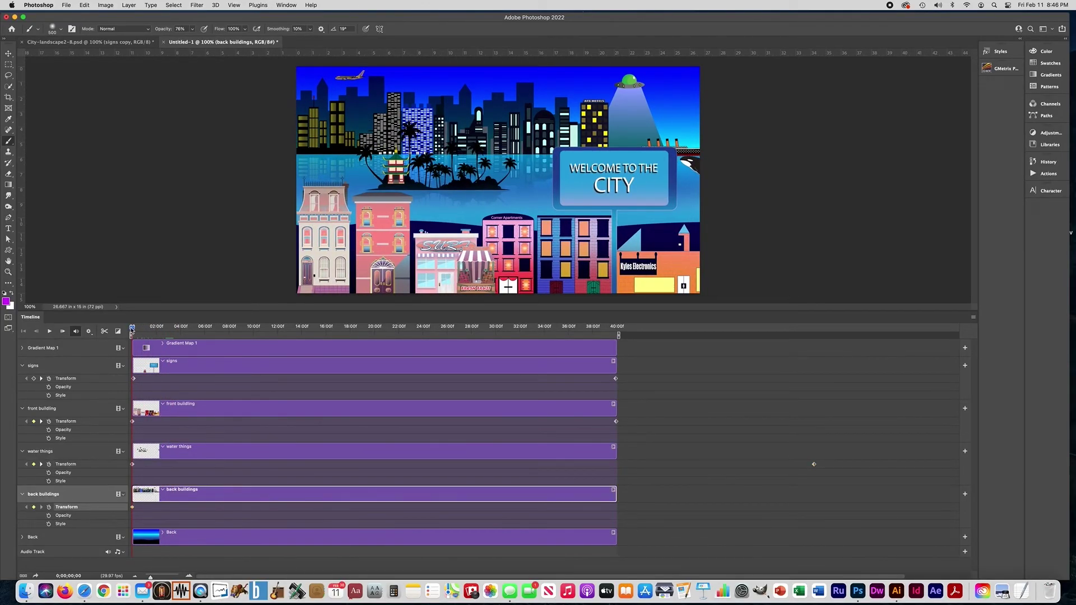
# Step: At the end of the 40-second timeline, shift the back buildings layer about 28.6 in horizontally to the left, so its last part fills the canvas
pyautogui.moveTo(132, 330); pyautogui.dragTo(588, 331)
pyautogui.press('space')
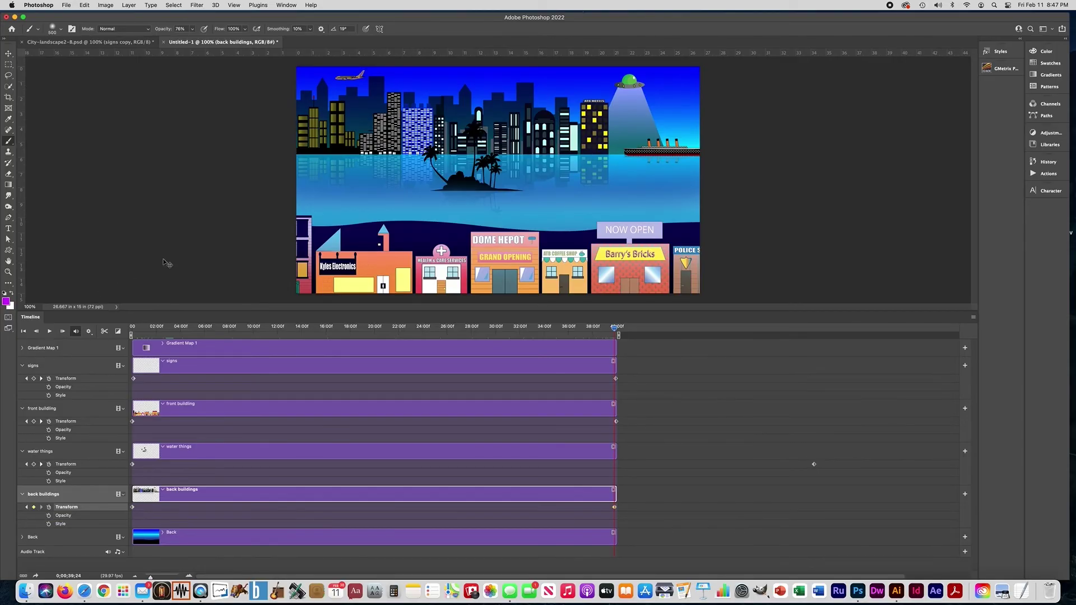
pyautogui.press('super+t')
pyautogui.moveTo(894, 175); pyautogui.dragTo(462, 195)
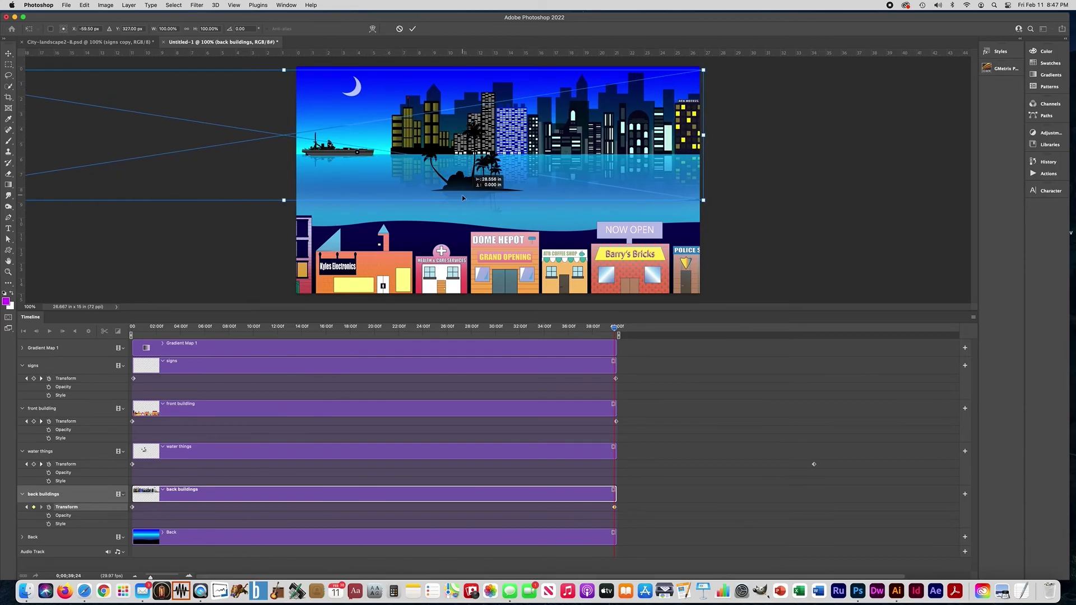
pyautogui.press('Return')
pyautogui.press('b')
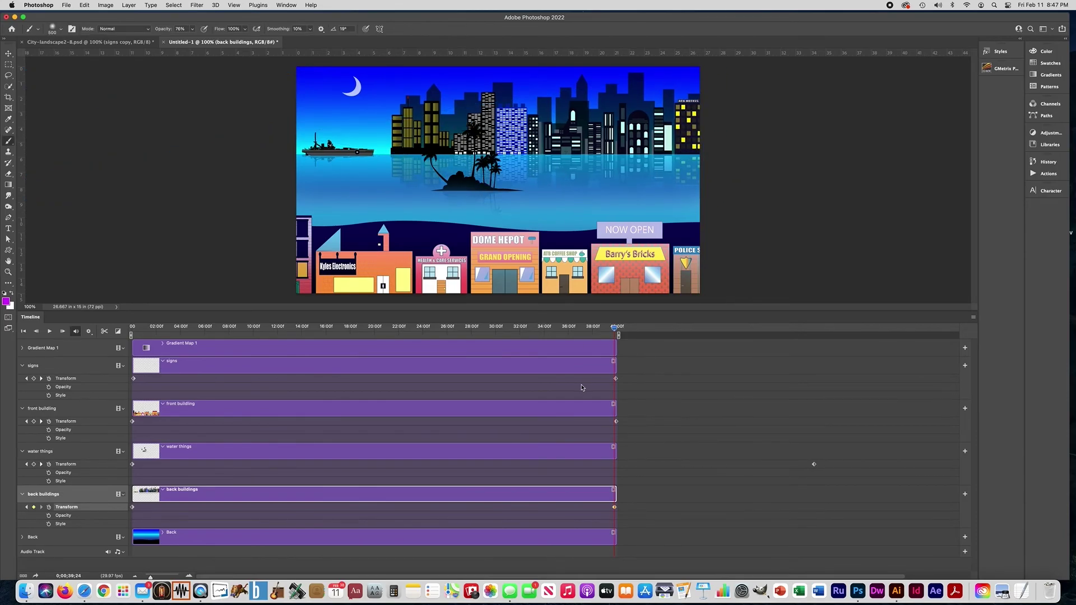
# Step: Move the back buildings track's end Transform keyframe to about 67 seconds and preview the first four seconds from the start
pyautogui.moveTo(615, 507); pyautogui.dragTo(943, 514)
pyautogui.moveTo(614, 330); pyautogui.dragTo(2, 330)
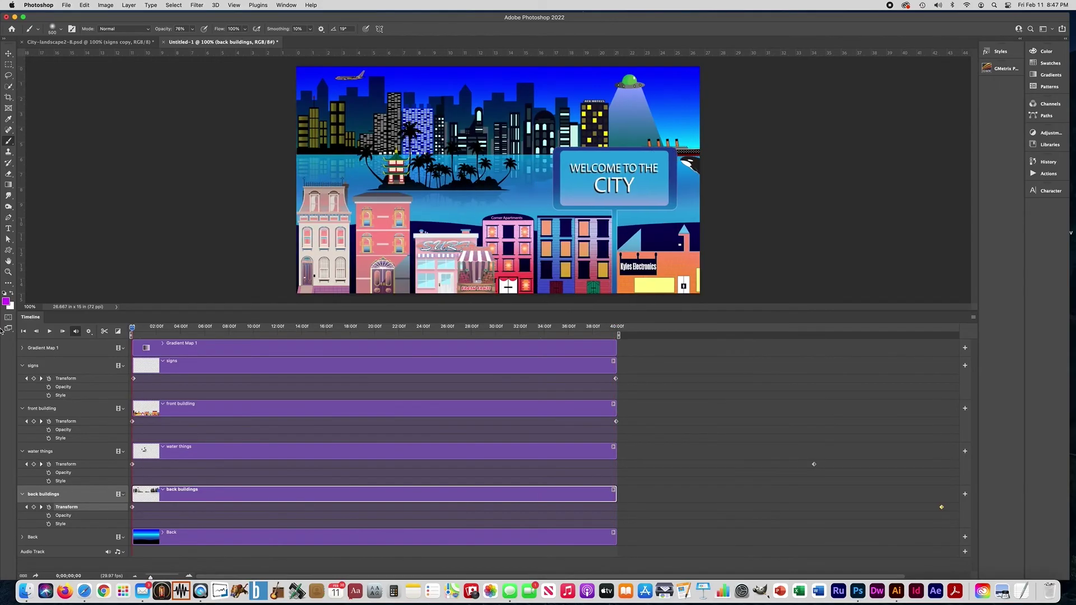
pyautogui.click(50, 331)
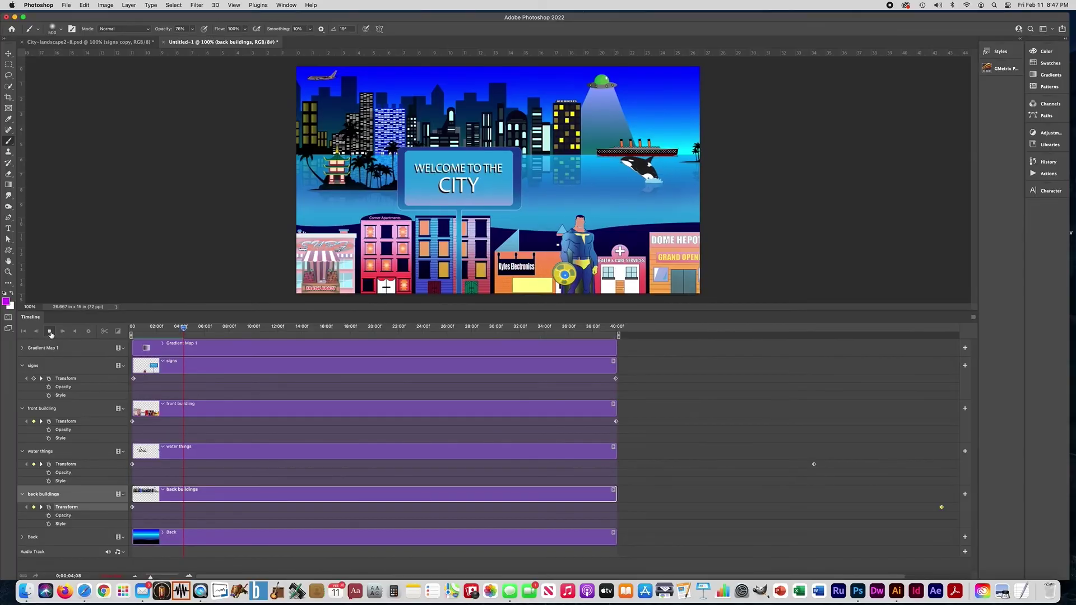
pyautogui.click(49, 332)
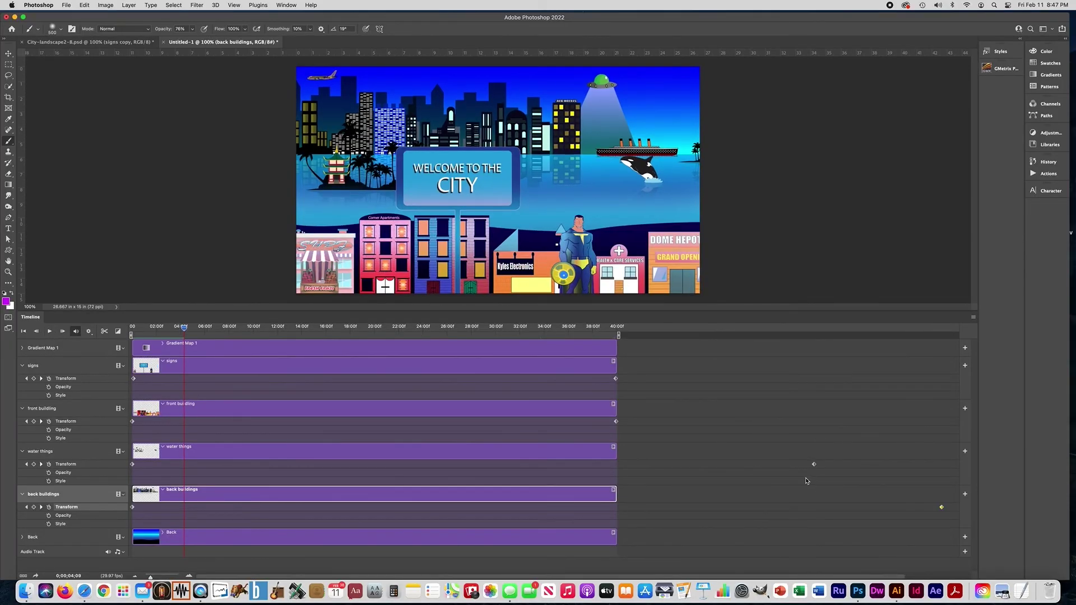
# Step: Save the document in Photoshop format as "final city animate" in the Illustrator CITY folder, with Maximize Compatibility on
pyautogui.click(66, 5)
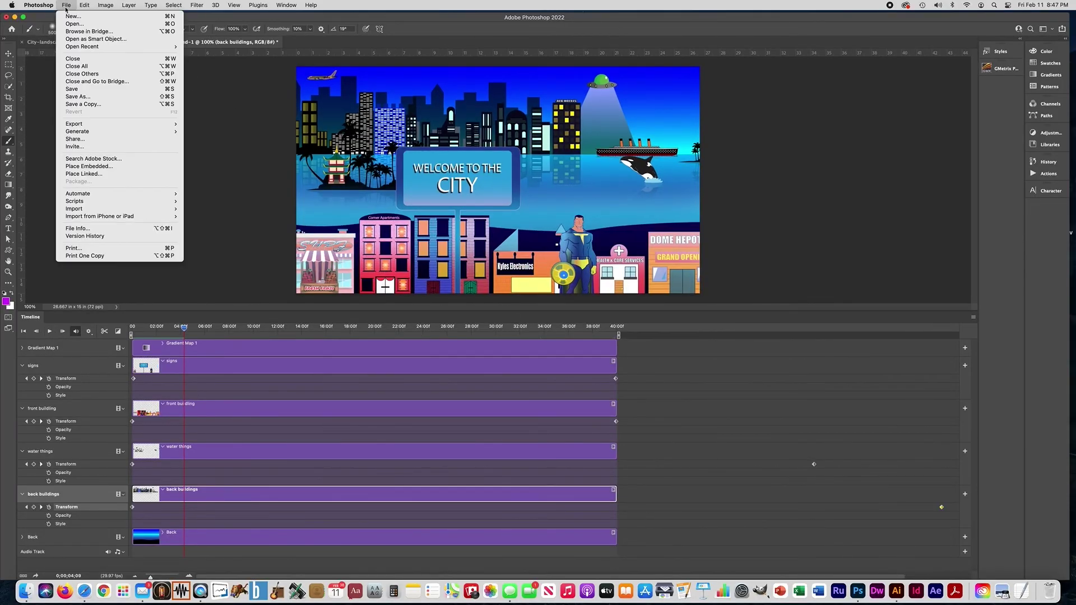
pyautogui.click(67, 89)
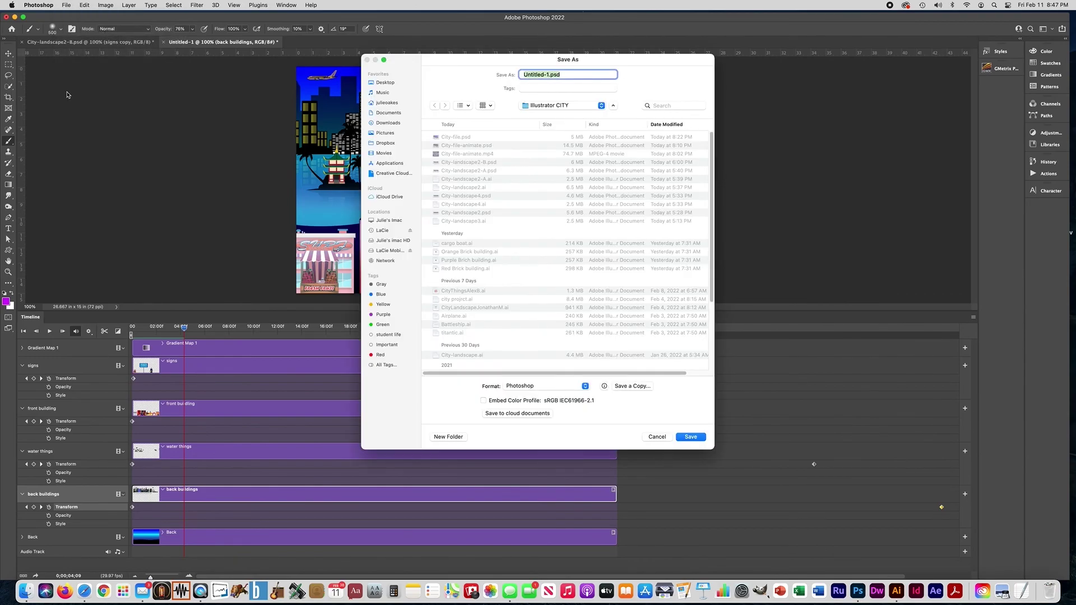
pyautogui.write('final city animate')
pyautogui.press('Return')
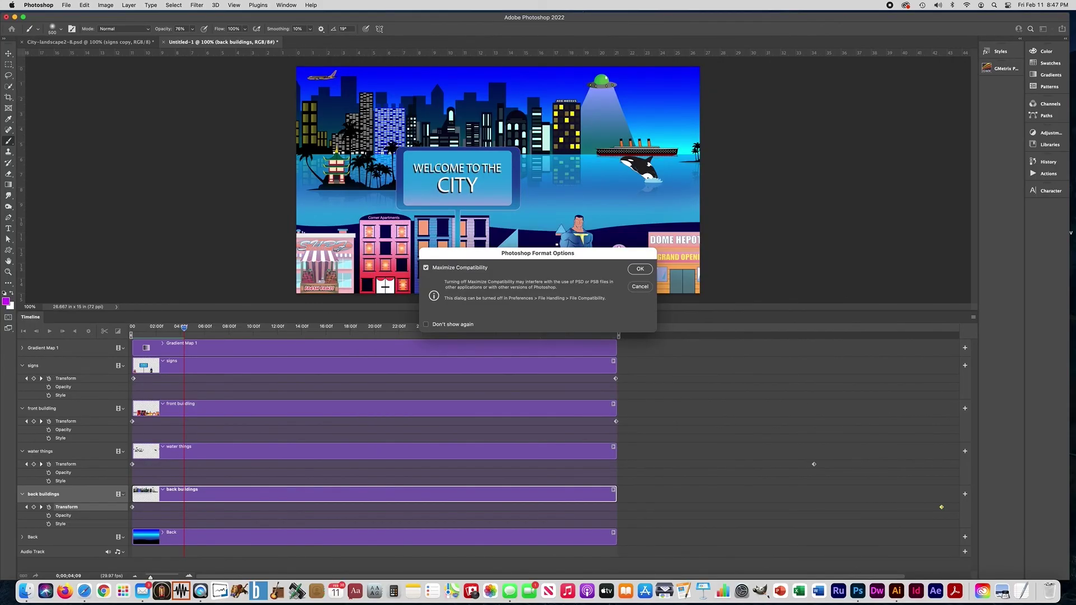
pyautogui.press('Return')
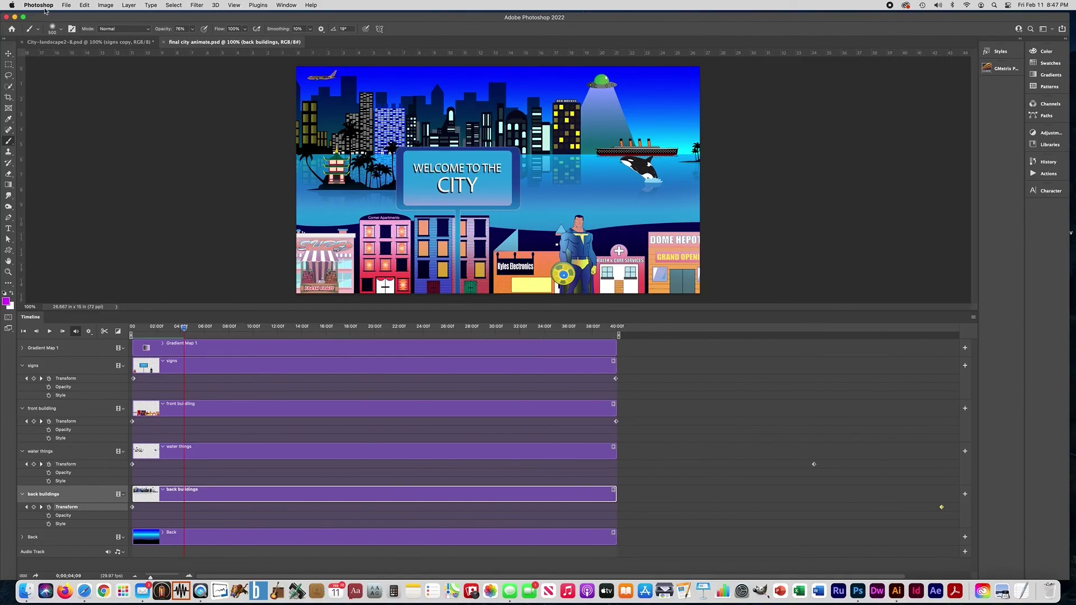
# Step: Open the Render Video settings for exporting the animation
pyautogui.click(66, 5)
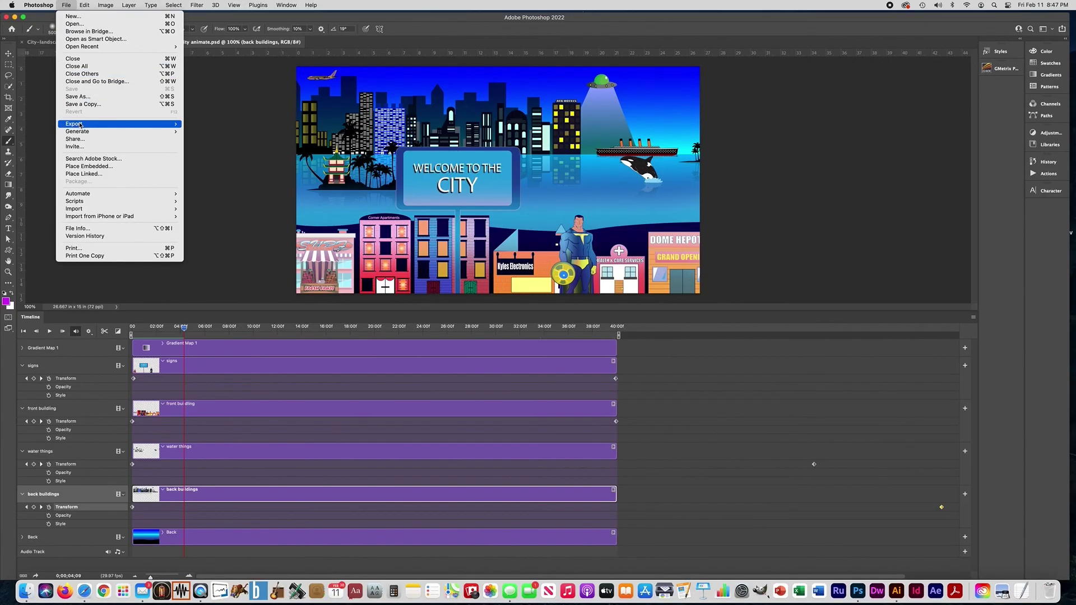
pyautogui.moveTo(112, 124)
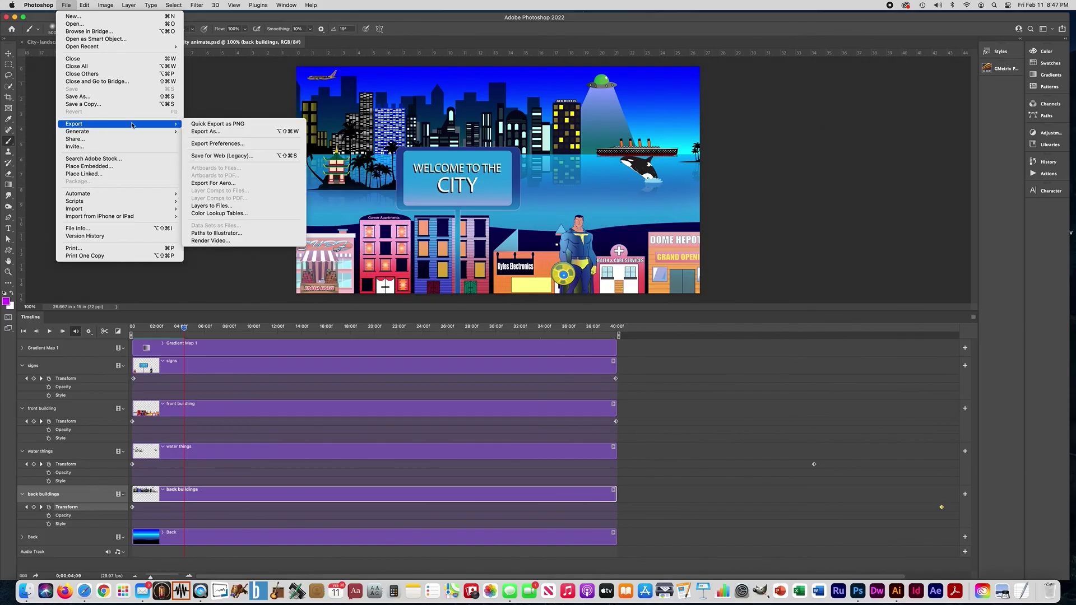
pyautogui.click(205, 241)
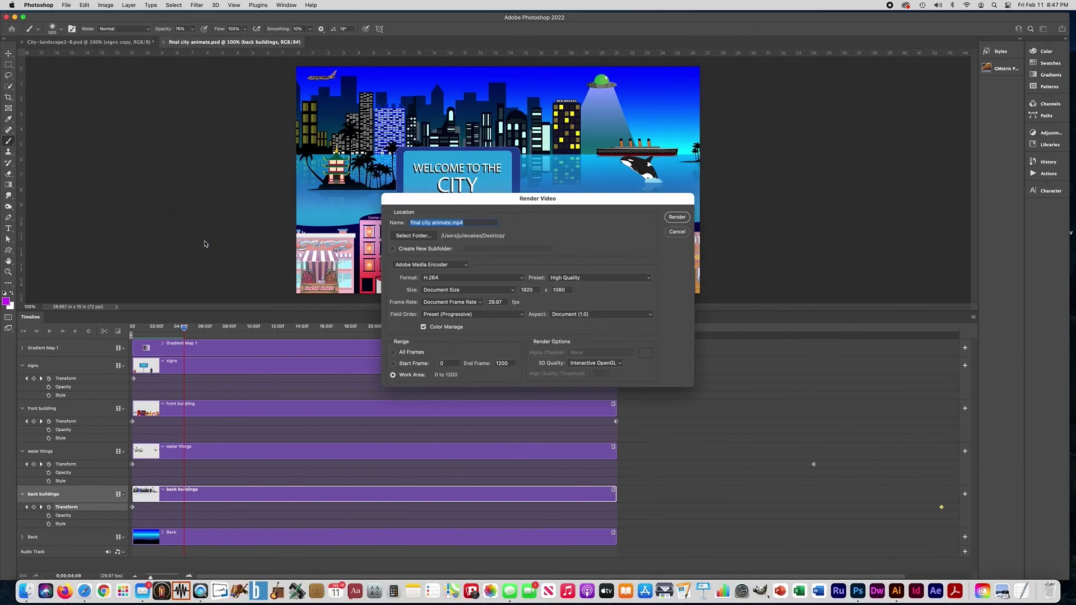